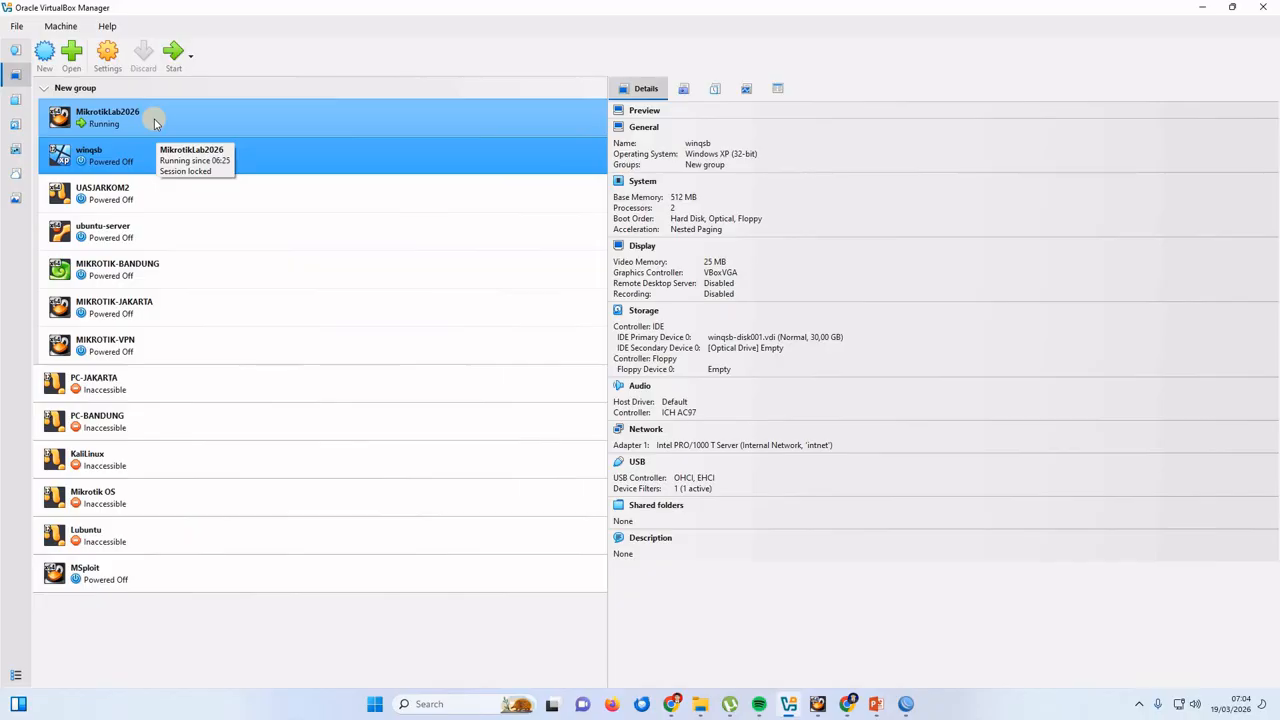
# Check the network settings of the winqsb virtual machine, keeping Adapter 1 attached to Internal Network, and accept them.
pyautogui.click(155, 121)
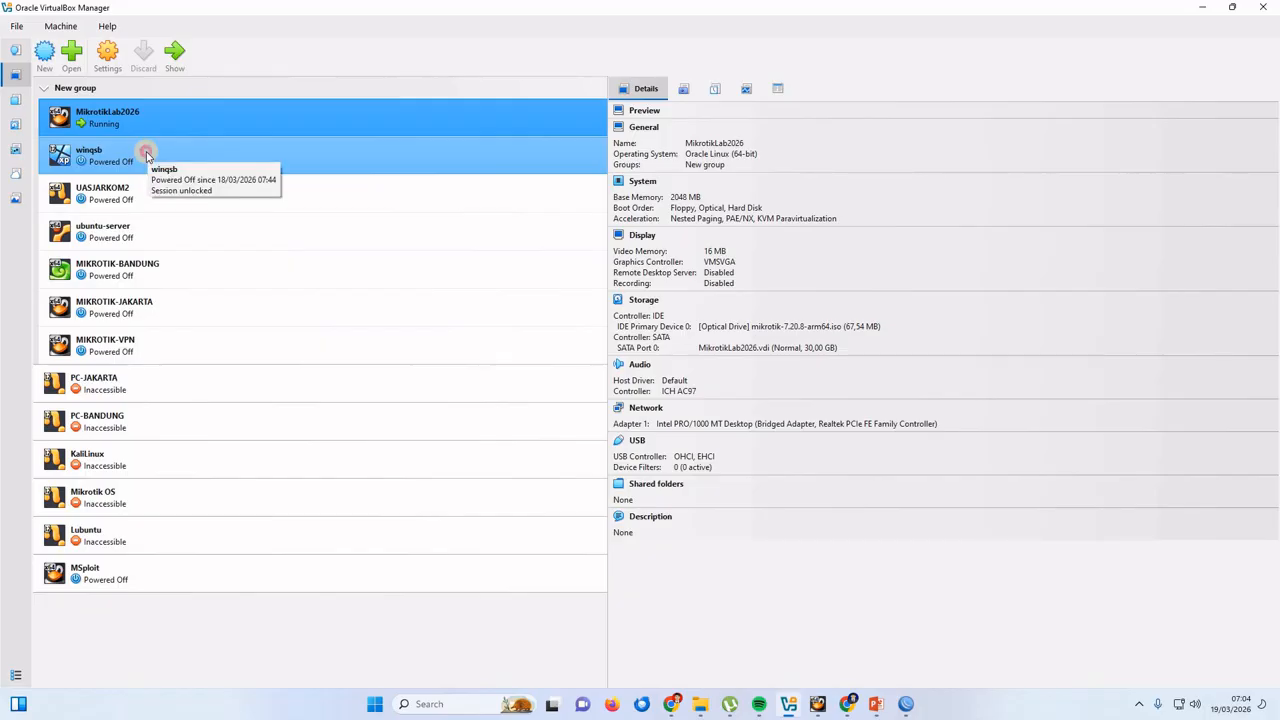
pyautogui.click(147, 155)
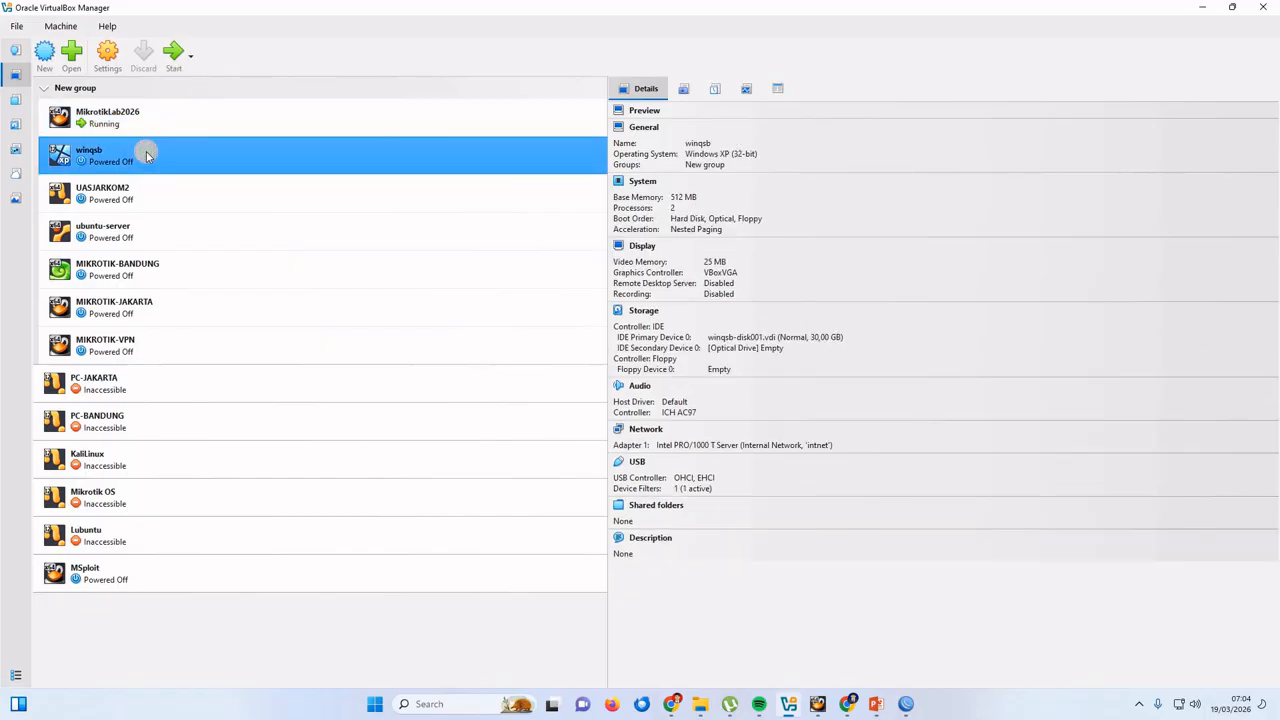
pyautogui.click(109, 58)
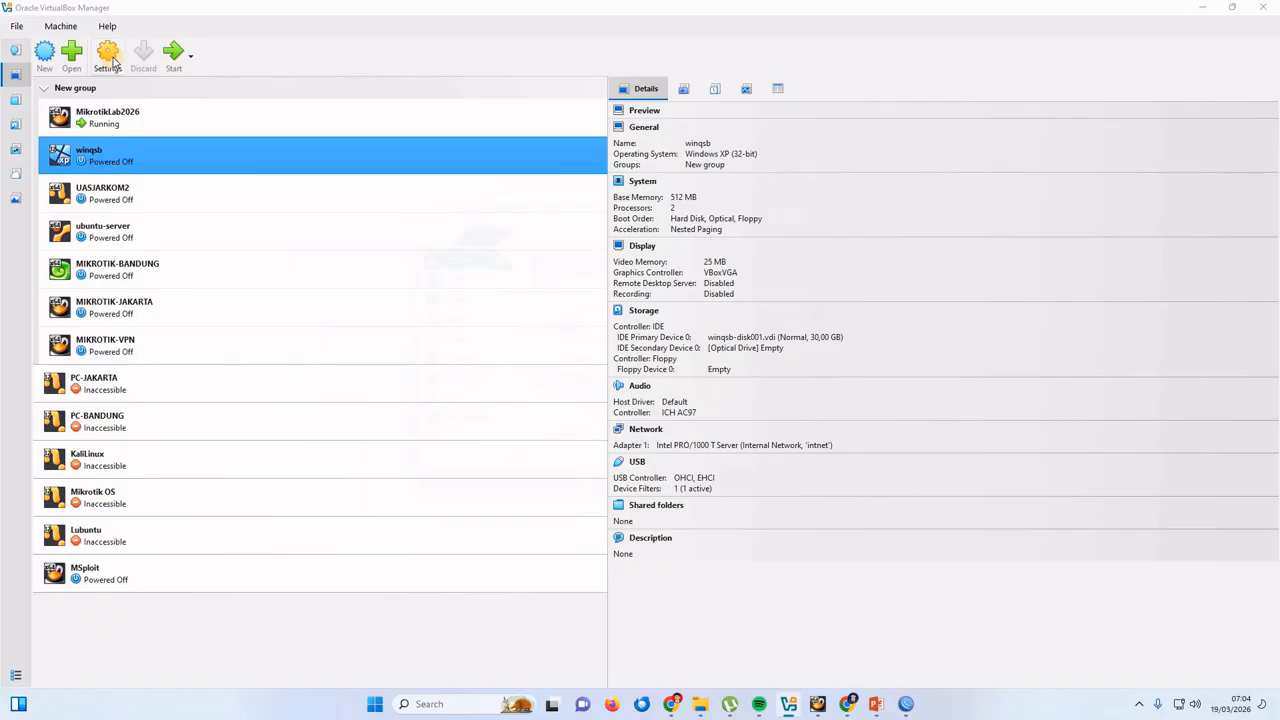
pyautogui.moveTo(543, 204); pyautogui.dragTo(577, 131)
pyautogui.click(505, 292)
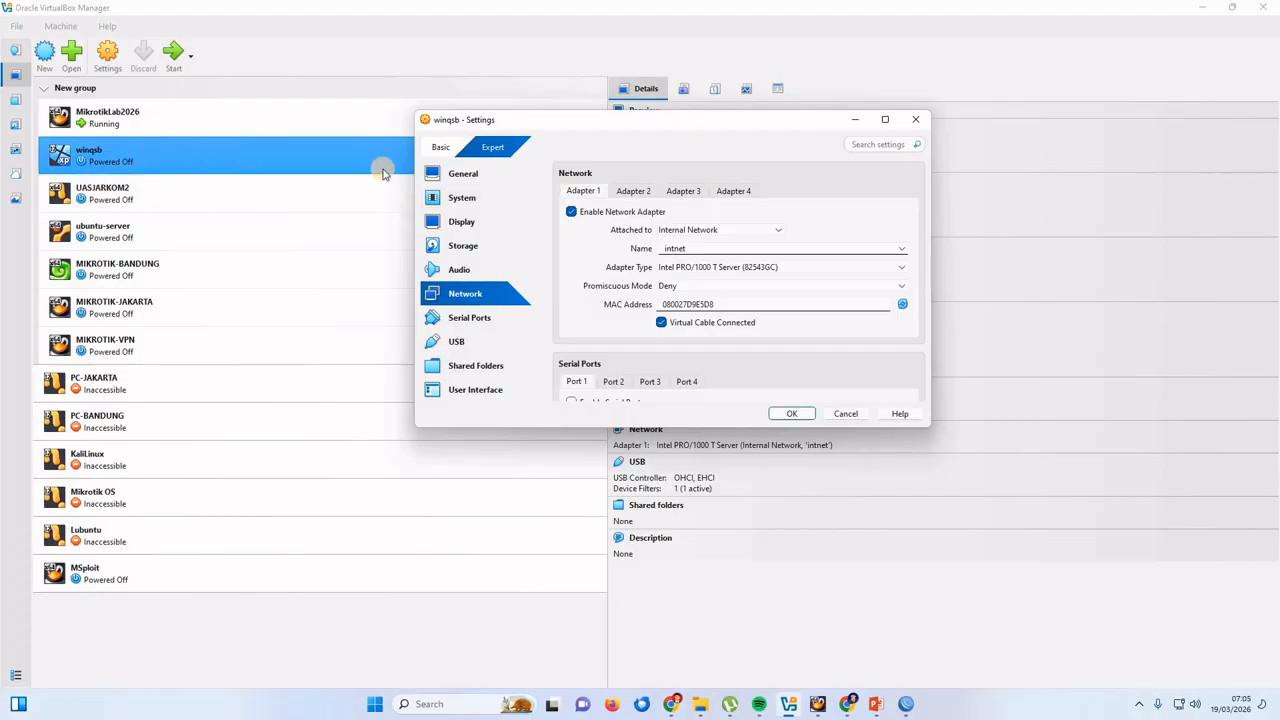
pyautogui.click(735, 231)
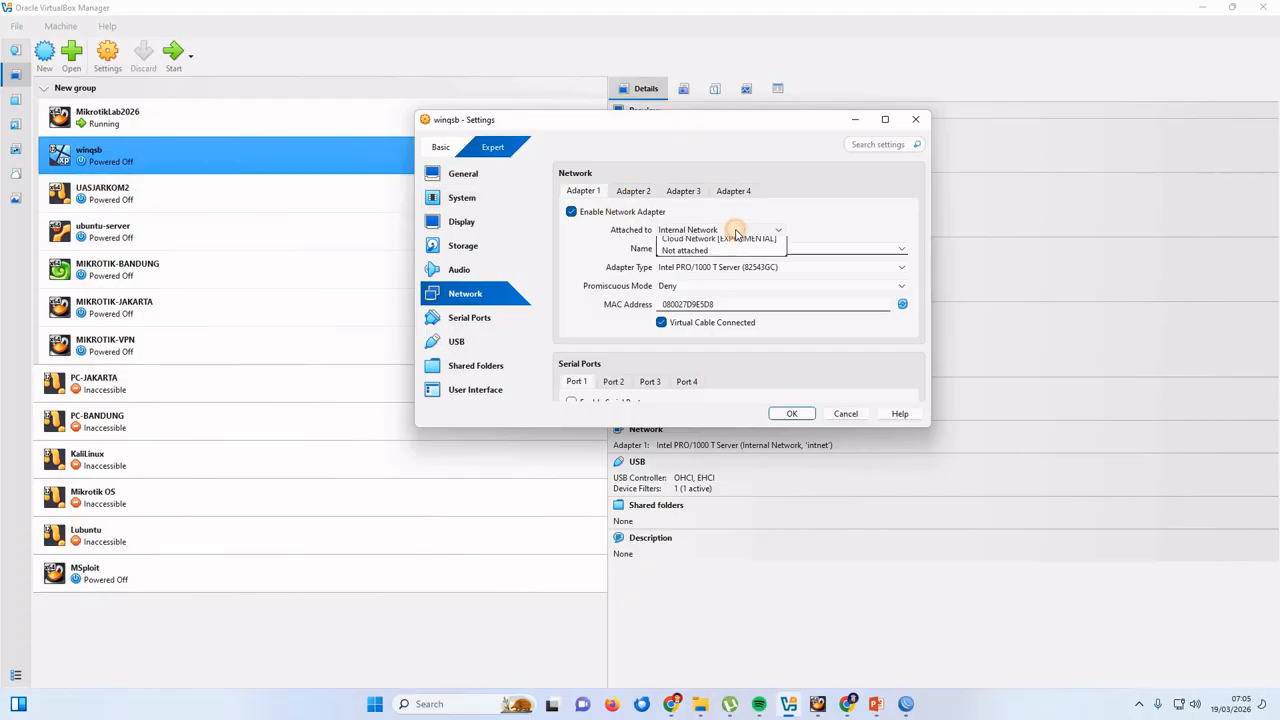
pyautogui.click(794, 413)
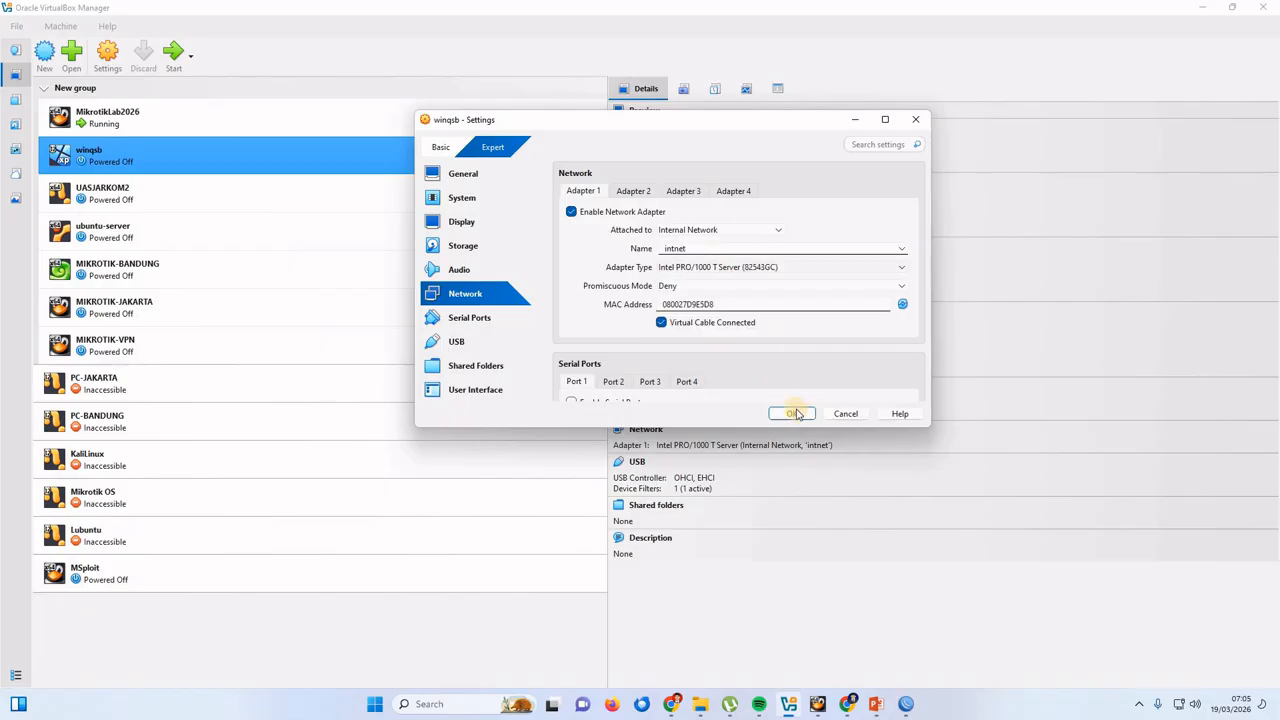
pyautogui.click(792, 414)
pyautogui.click(788, 415)
pyautogui.click(700, 230)
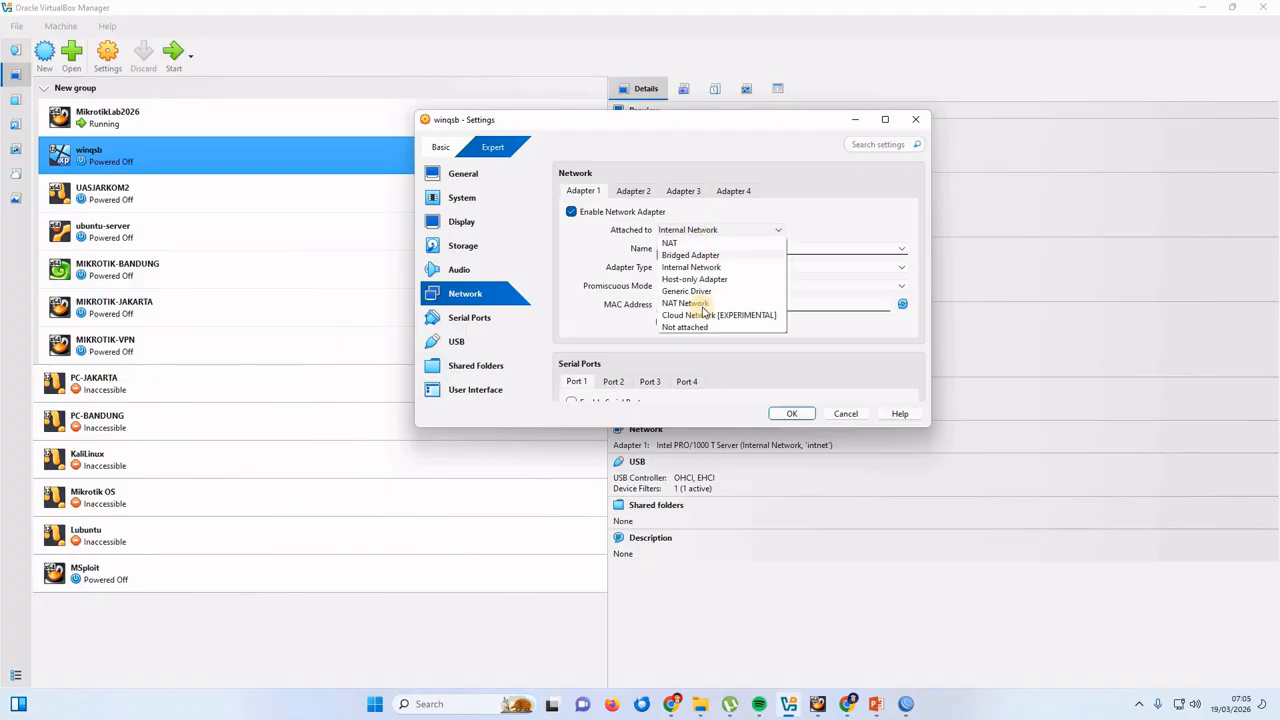
pyautogui.click(832, 213)
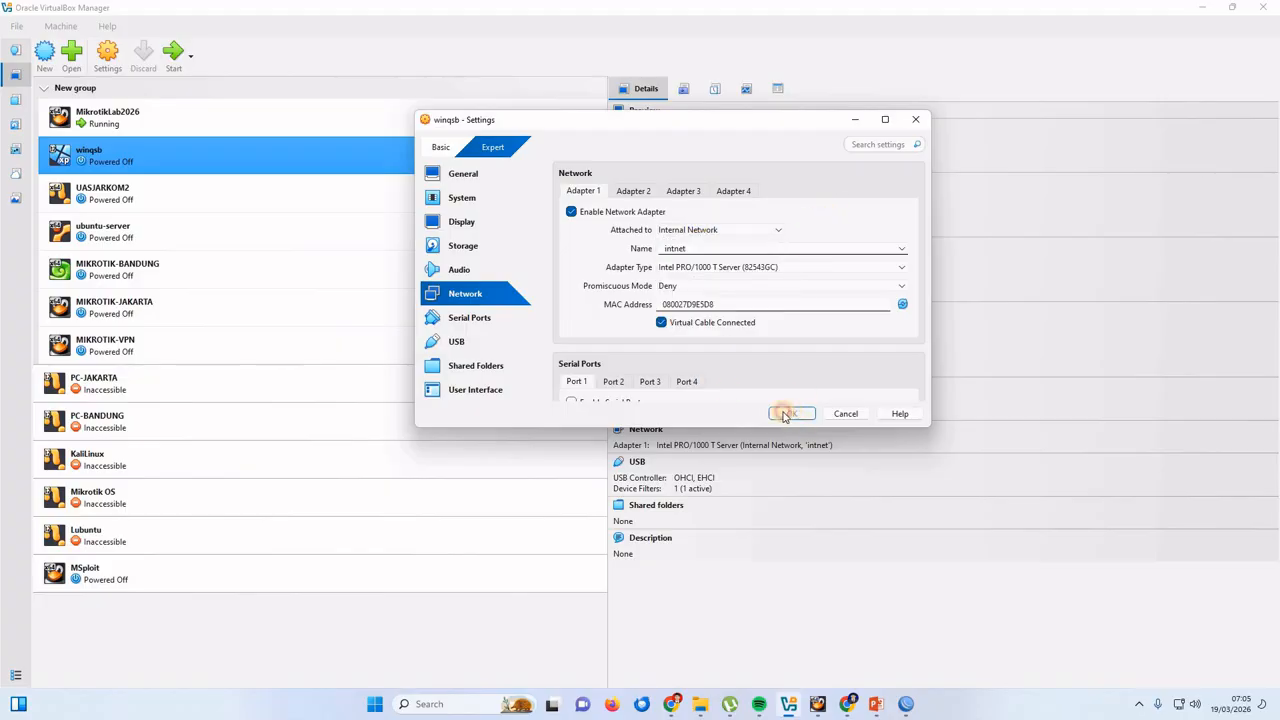
pyautogui.click(787, 413)
# Review the attachment options for Adapter 1 in MikrotikLab2026's network settings and close them without saving.
pyautogui.click(237, 112)
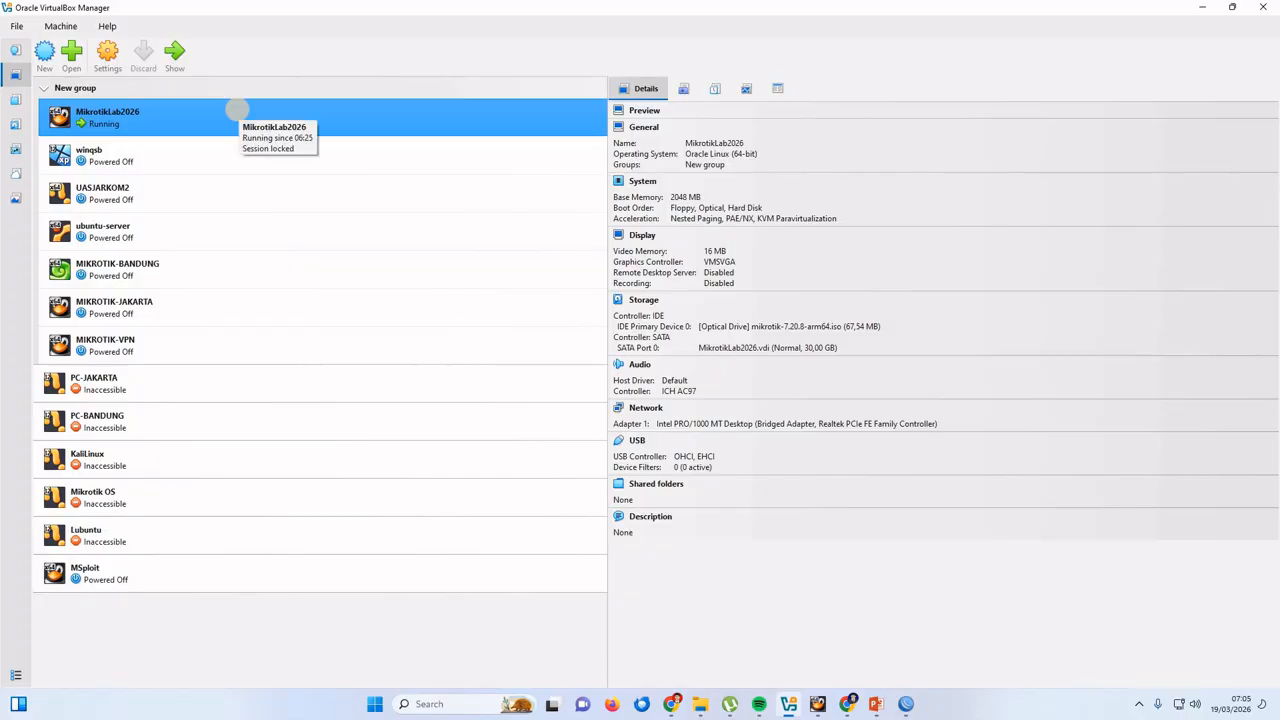
pyautogui.click(108, 52)
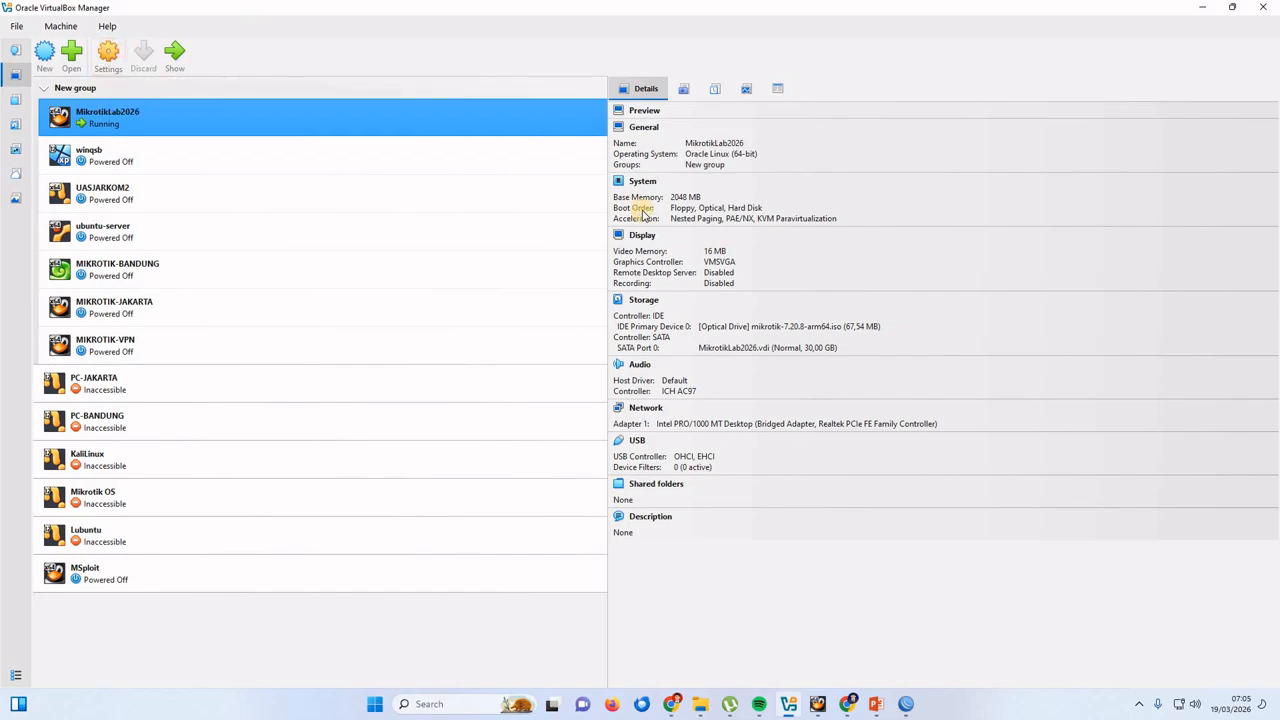
pyautogui.click(460, 366)
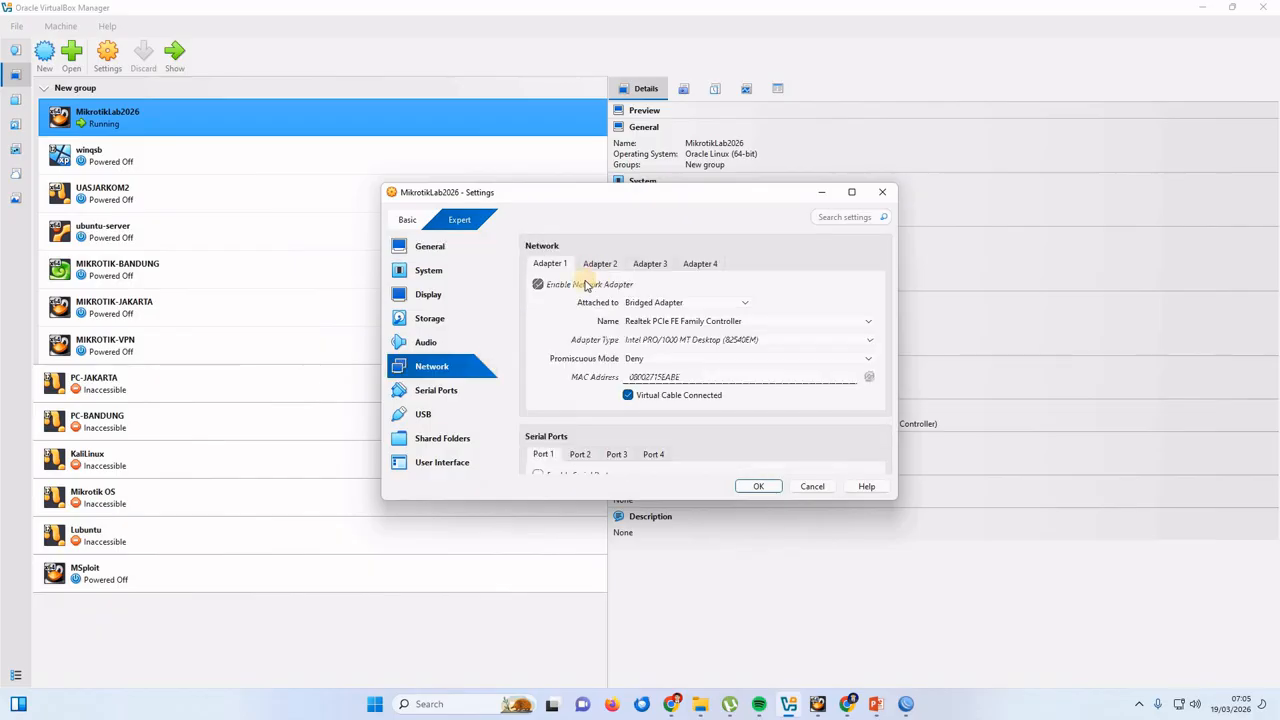
pyautogui.click(690, 303)
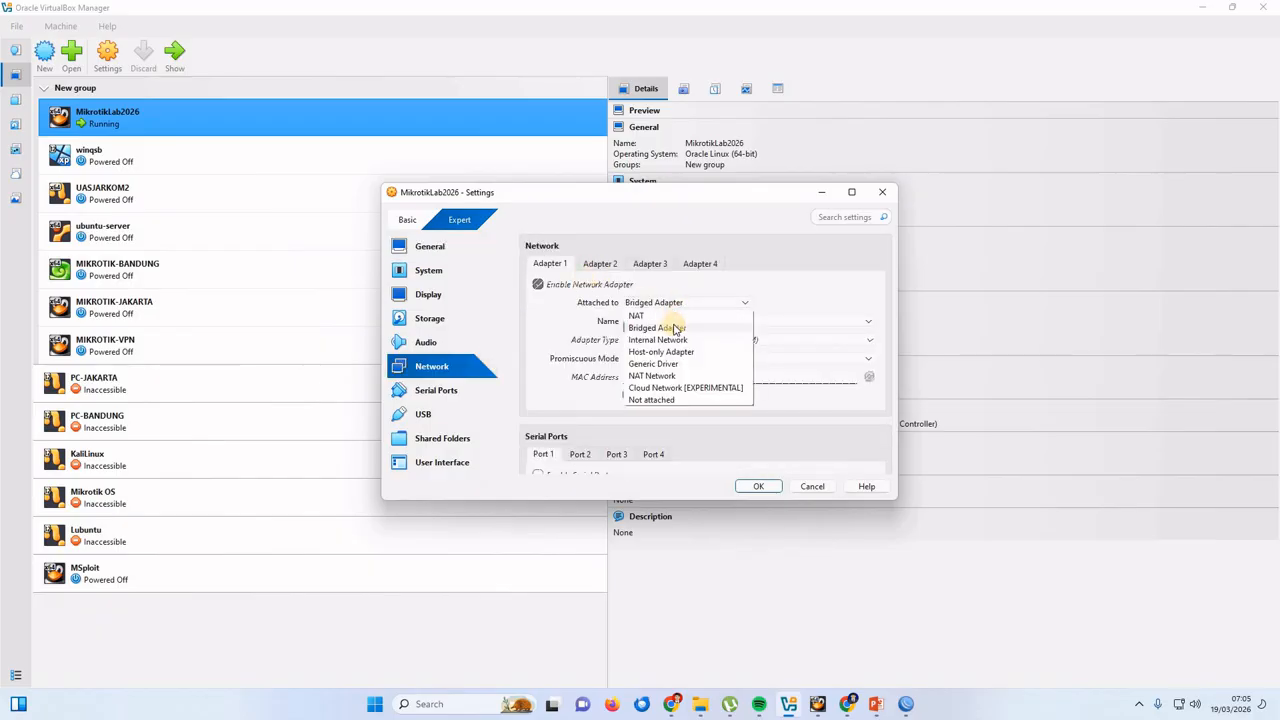
pyautogui.click(594, 267)
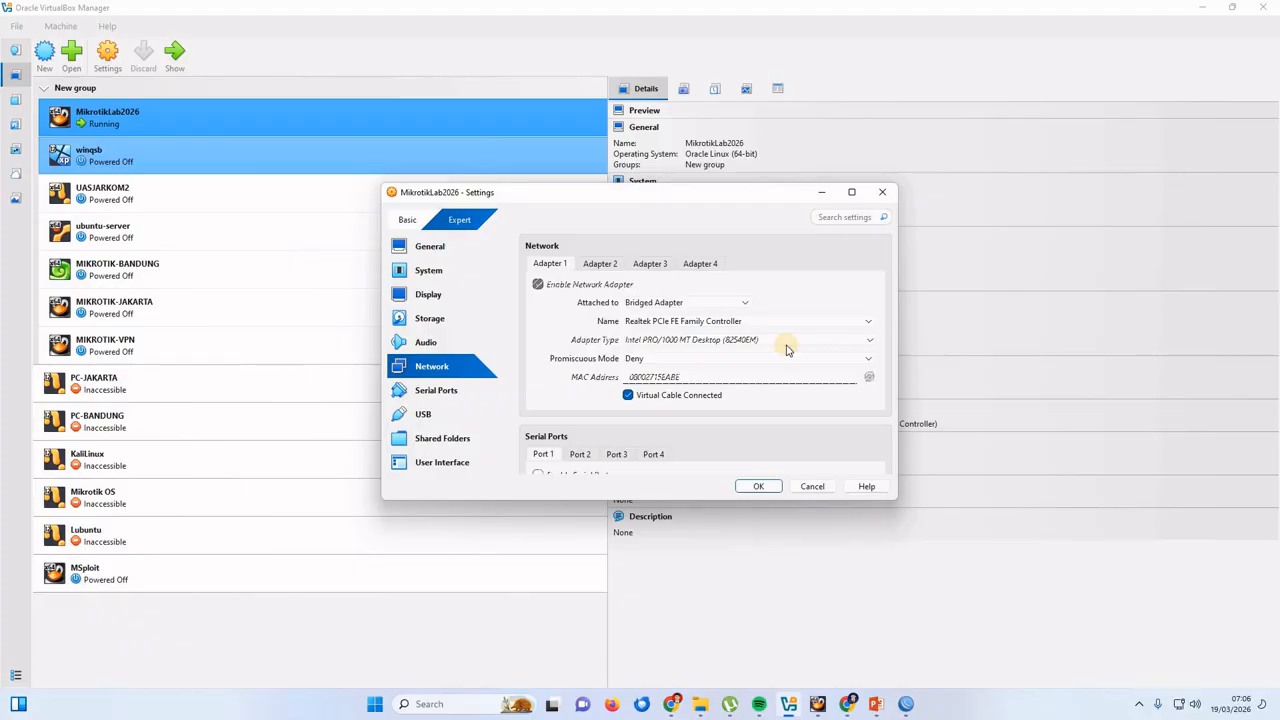
pyautogui.click(812, 486)
# Display the running MikrotikLab2026 virtual machine and power it off.
pyautogui.click(174, 55)
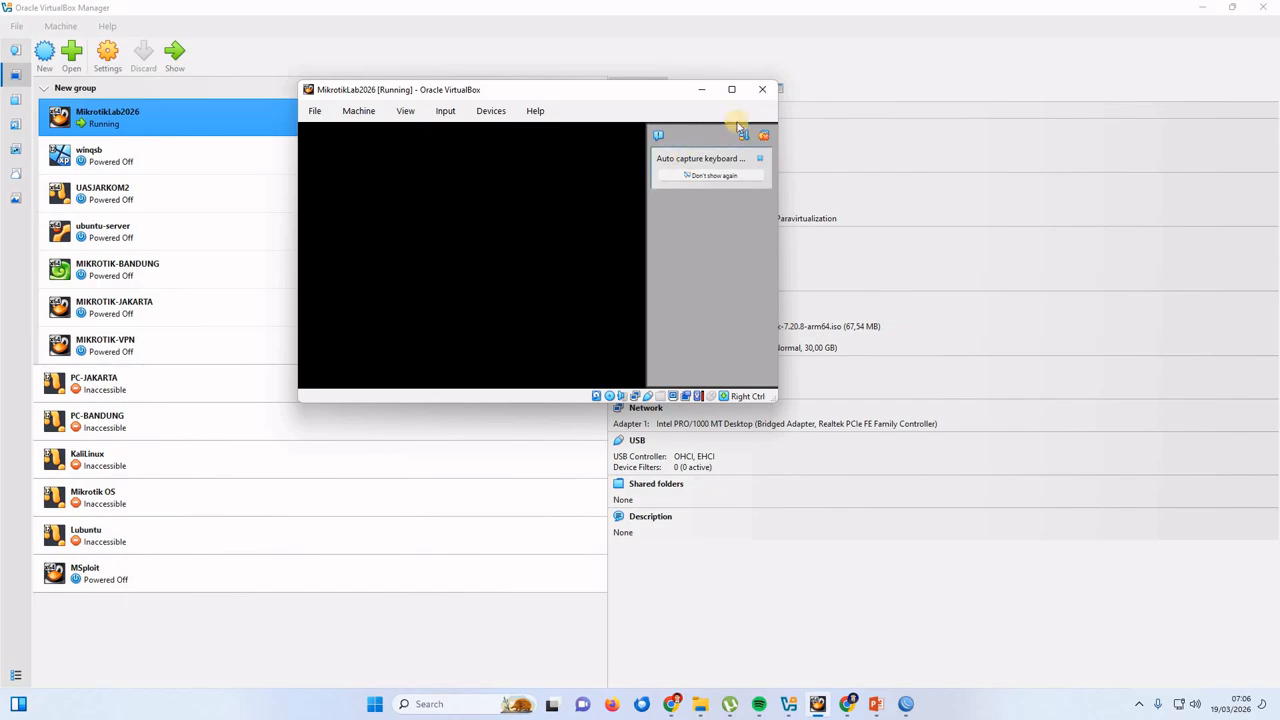
pyautogui.click(762, 89)
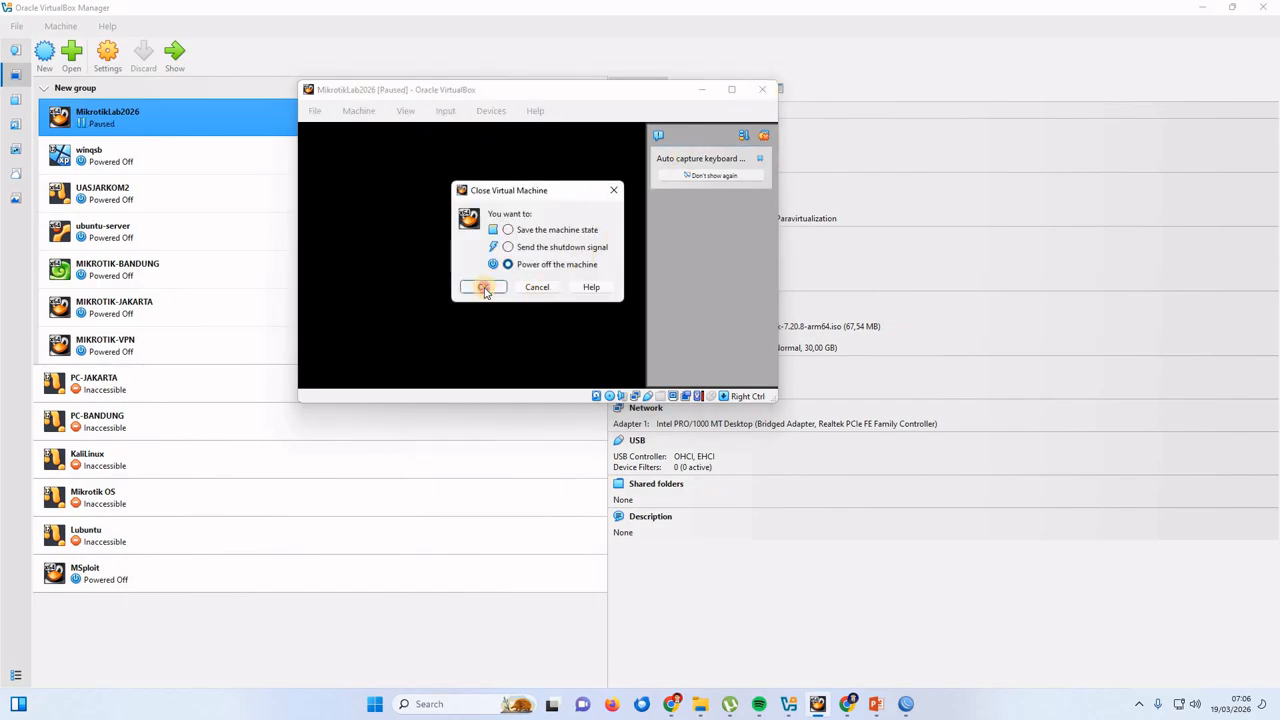
pyautogui.click(483, 287)
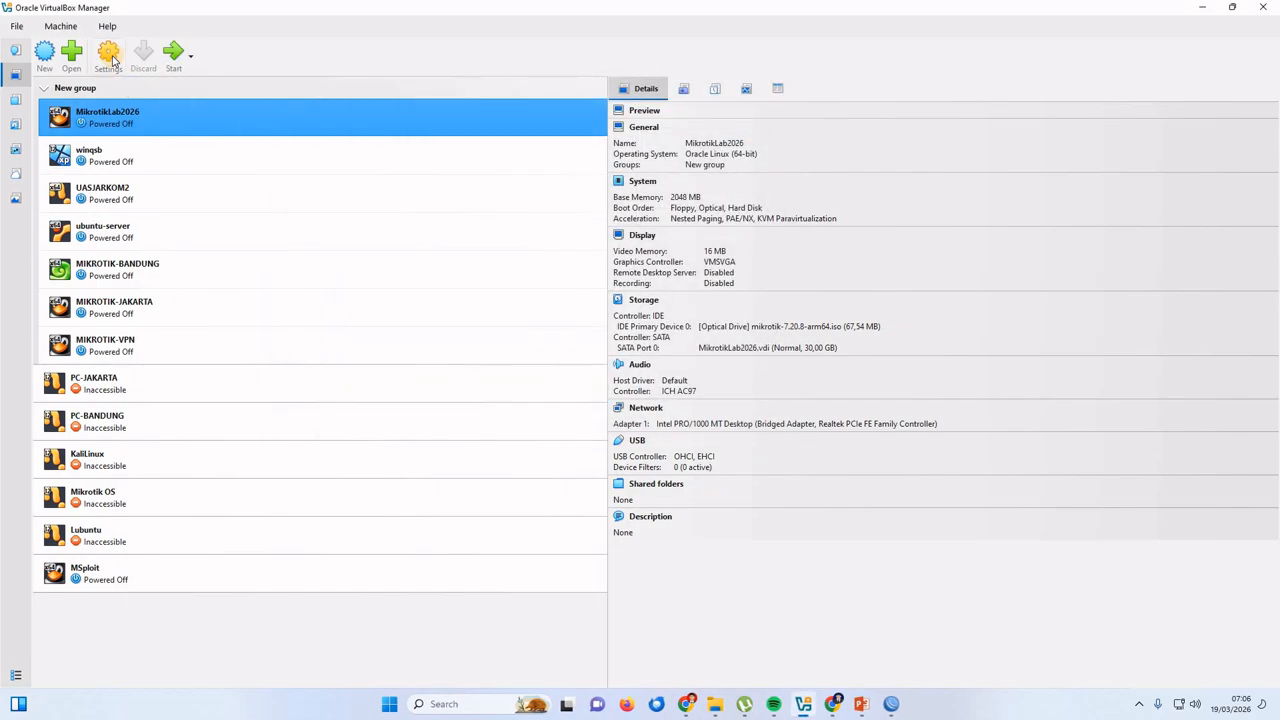
# Enable network Adapter 2 on MikrotikLab2026, attach it to Internal Network, and save the settings.
pyautogui.hotkey('ctrl', 's')
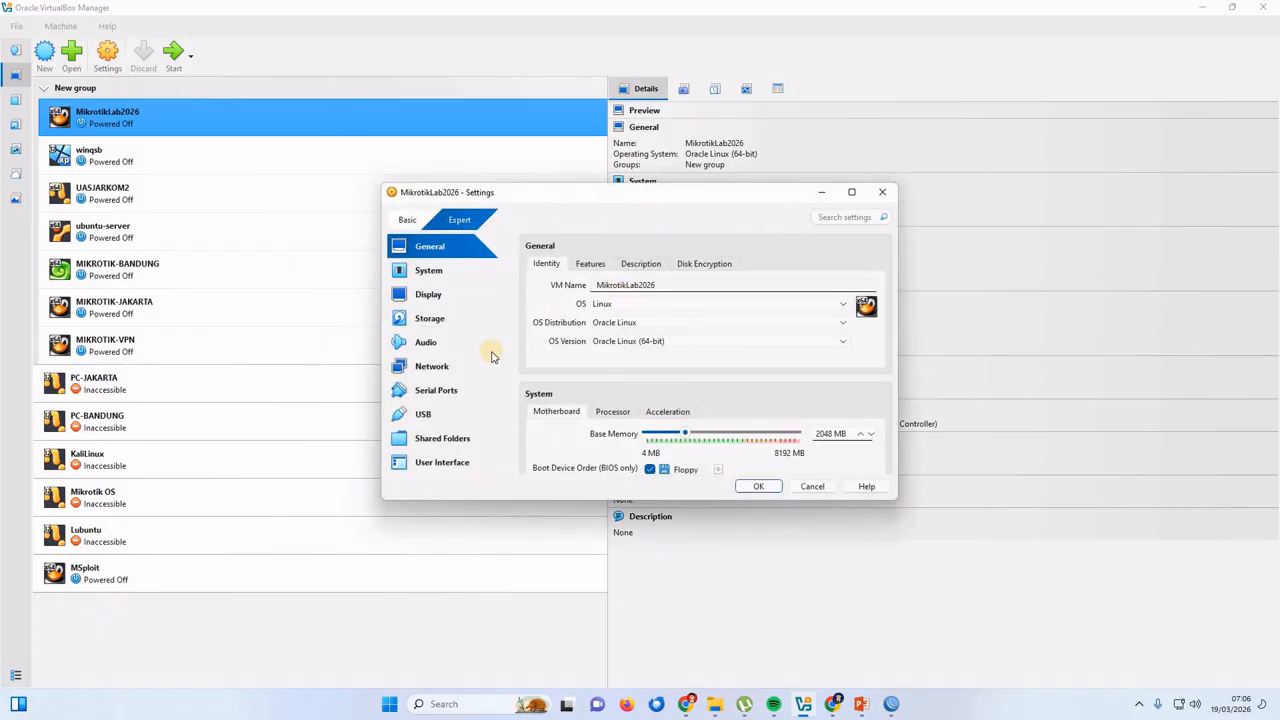
pyautogui.click(455, 370)
pyautogui.click(609, 266)
pyautogui.click(539, 286)
pyautogui.click(705, 304)
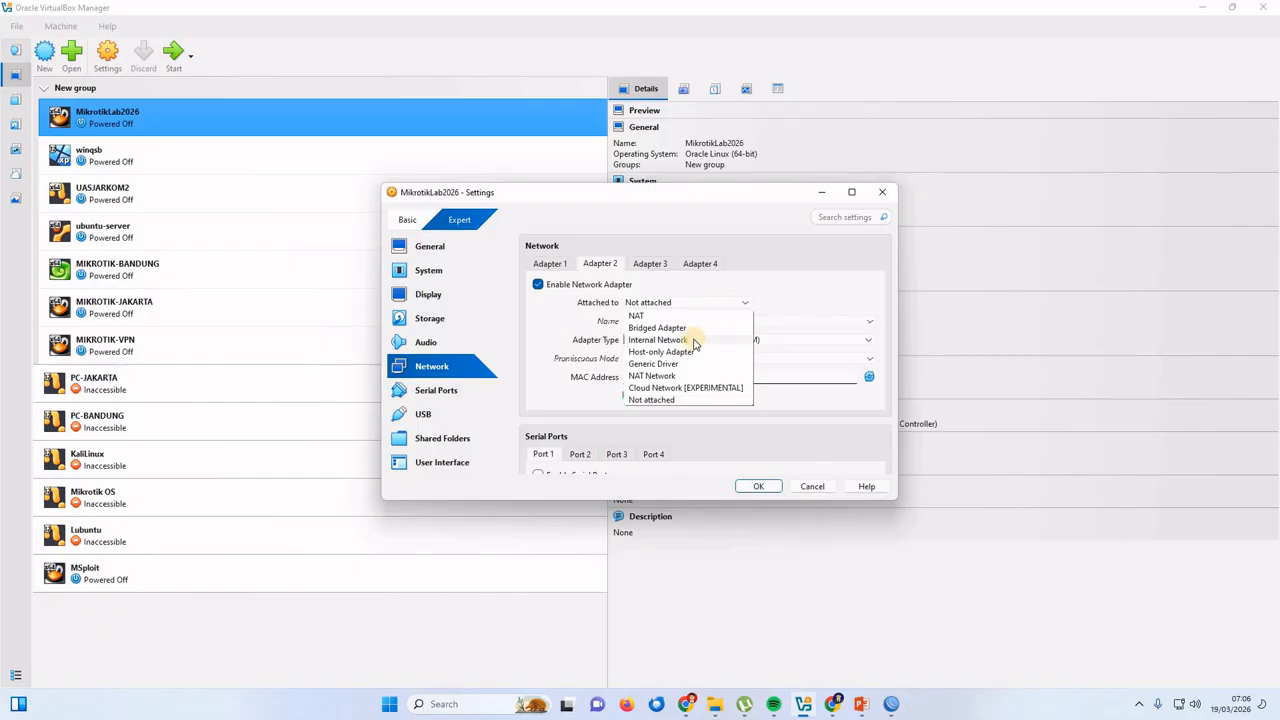
pyautogui.click(694, 341)
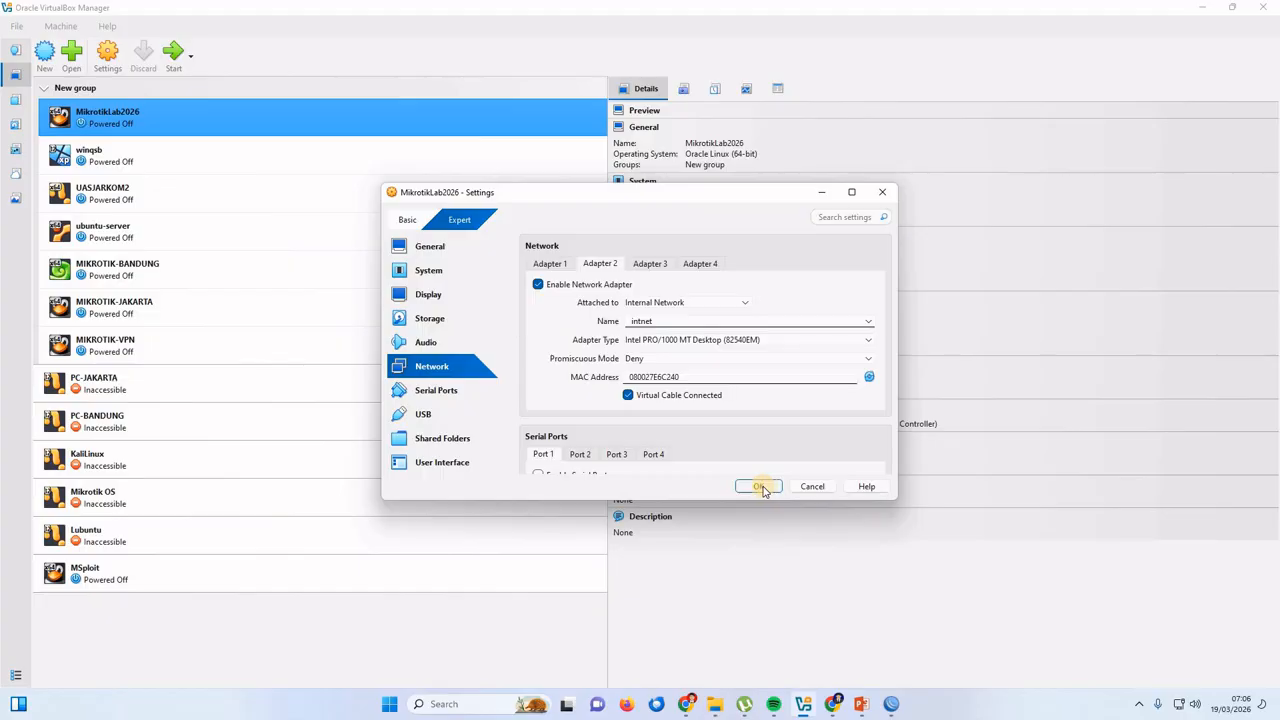
pyautogui.click(681, 302)
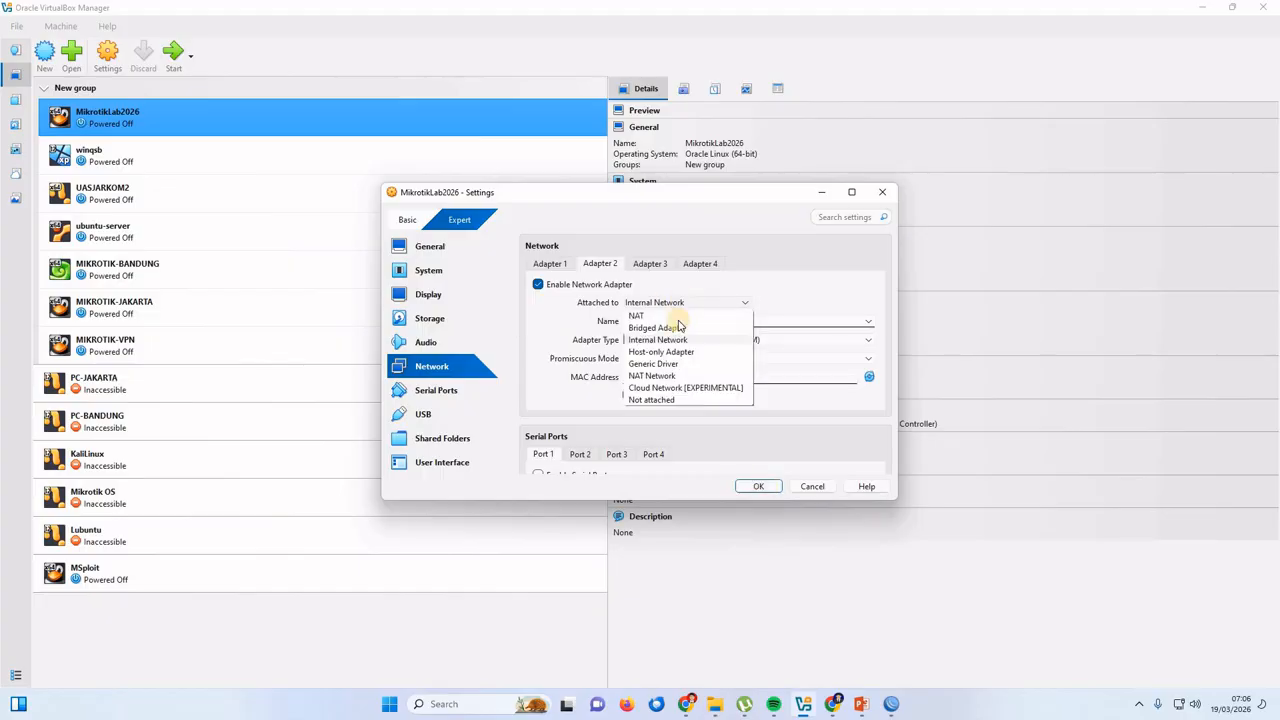
pyautogui.click(668, 340)
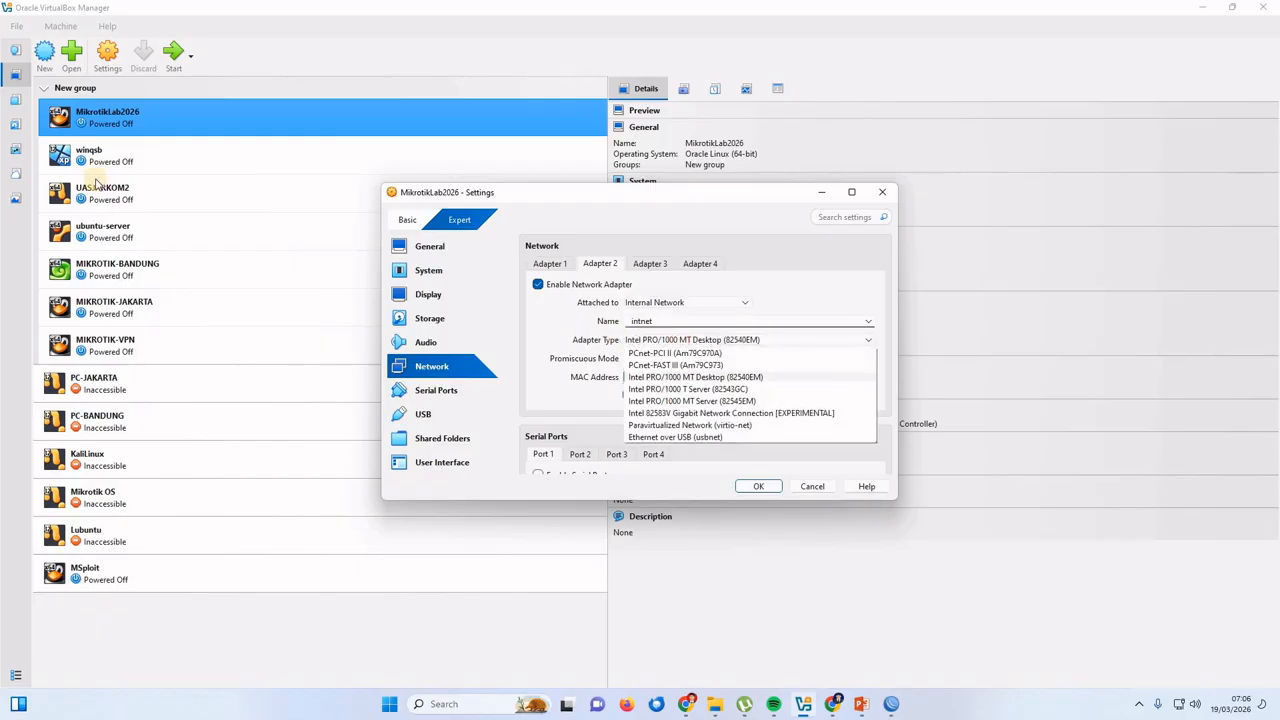
pyautogui.click(831, 290)
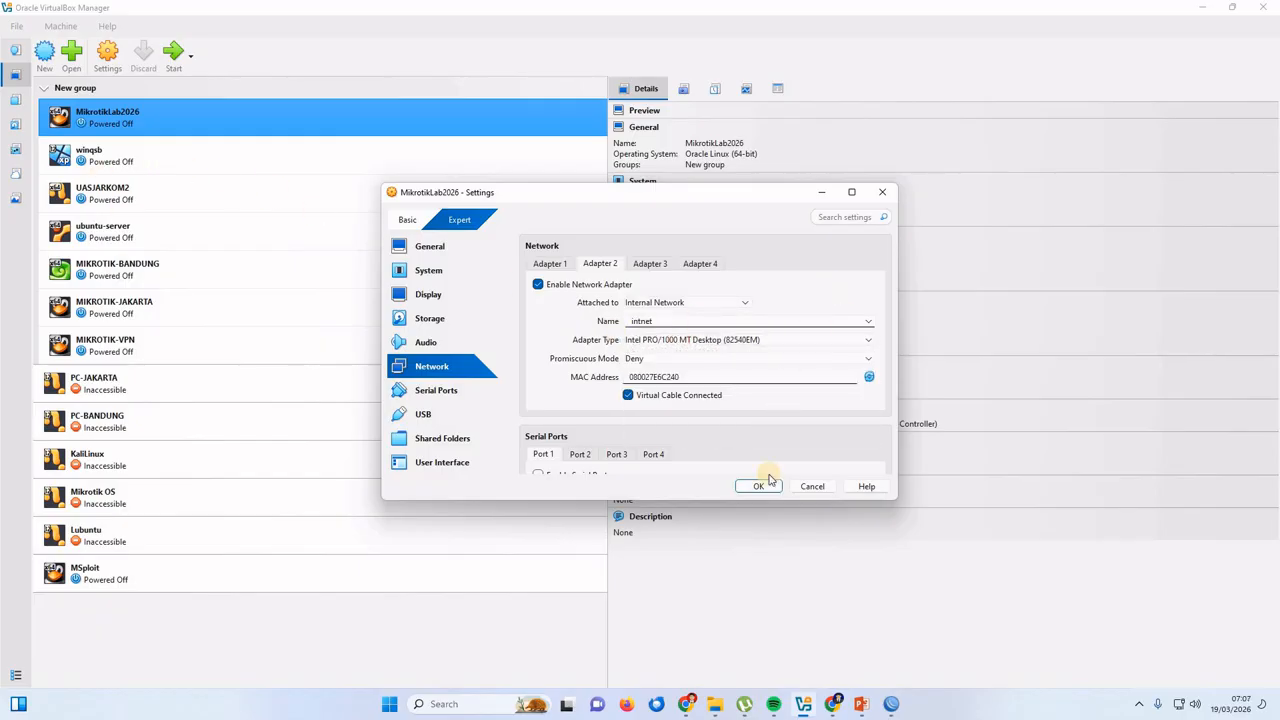
pyautogui.click(751, 487)
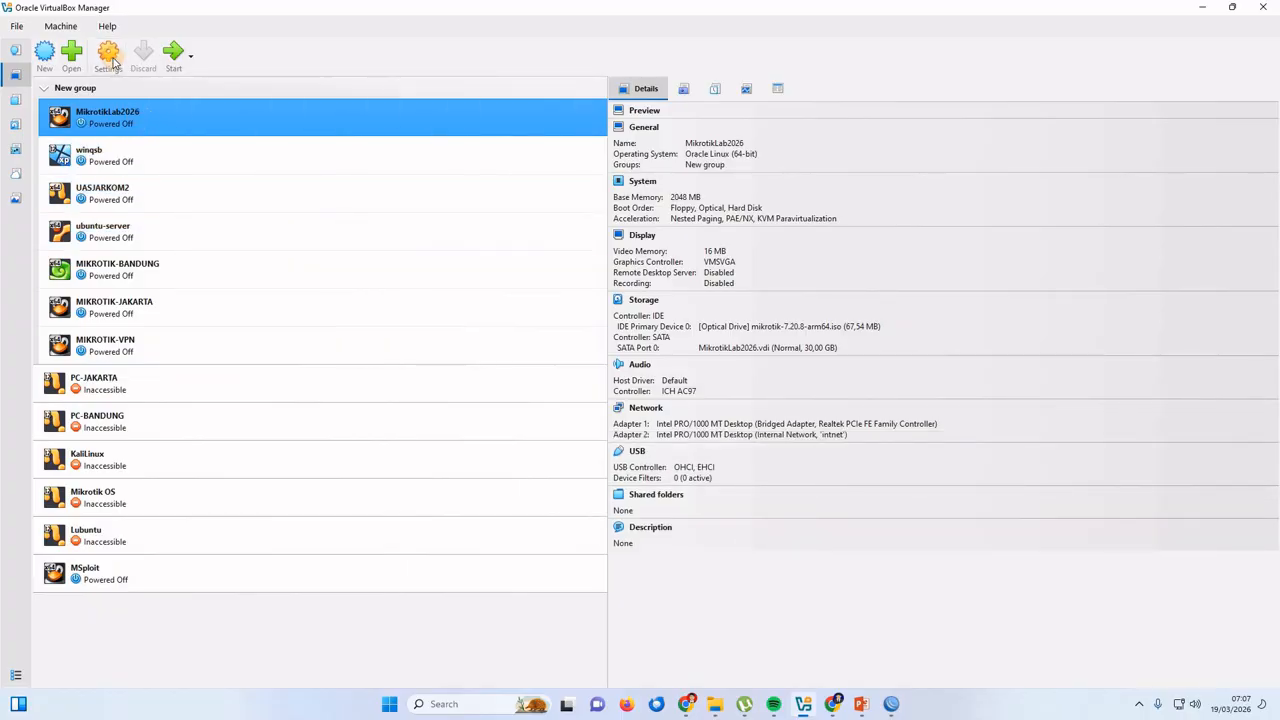
# Review the Adapter 1 and Adapter 2 configuration in MikrotikLab2026's network settings, closing the dialog without changes.
pyautogui.hotkey('ctrl', 's')
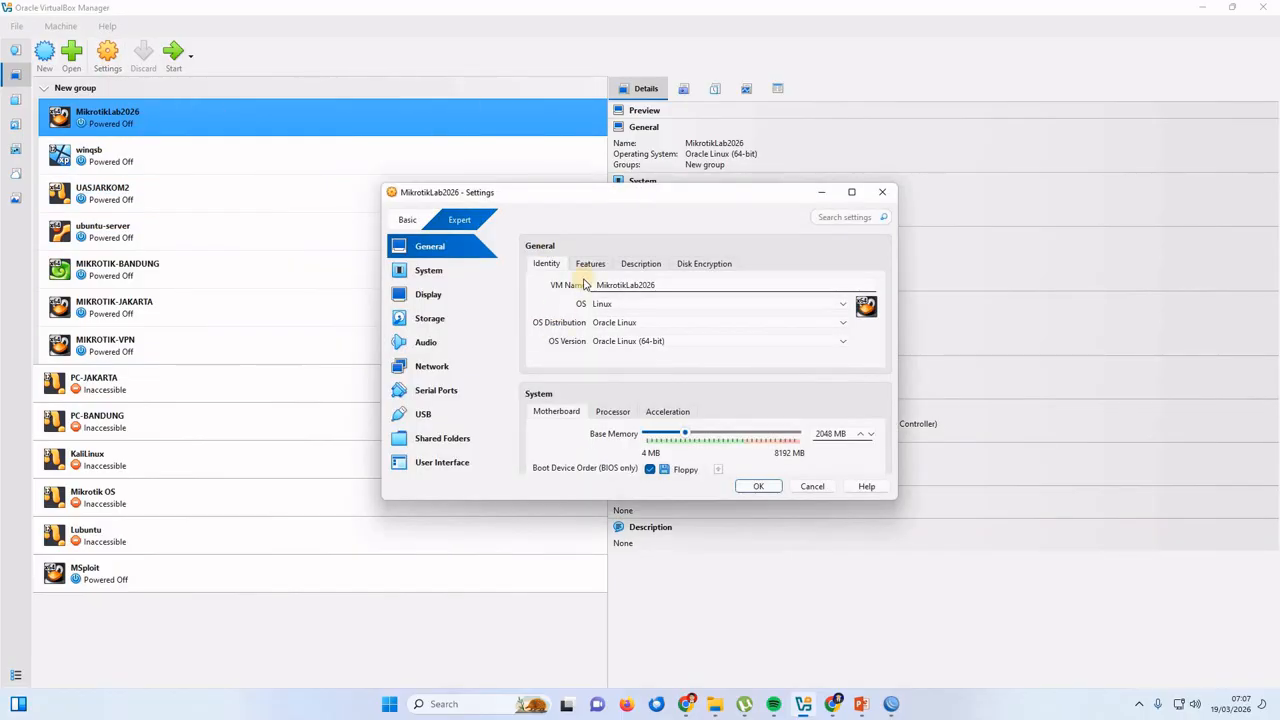
pyautogui.click(444, 370)
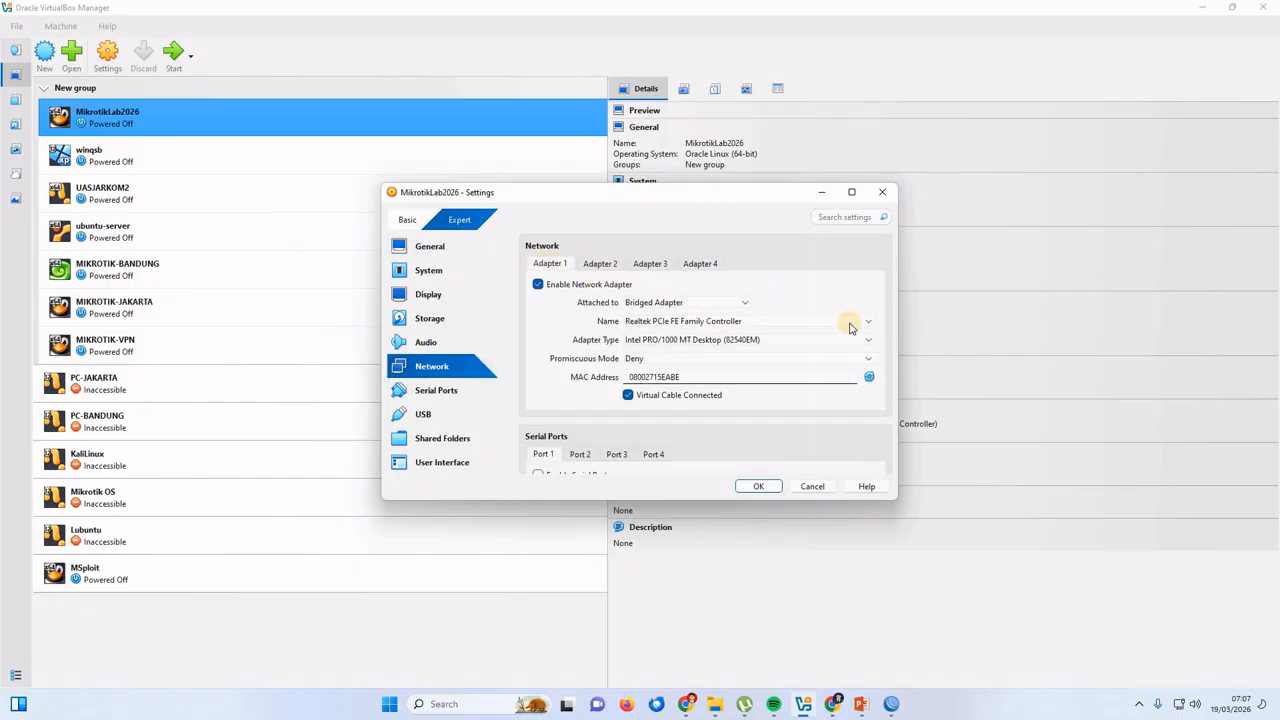
pyautogui.click(603, 264)
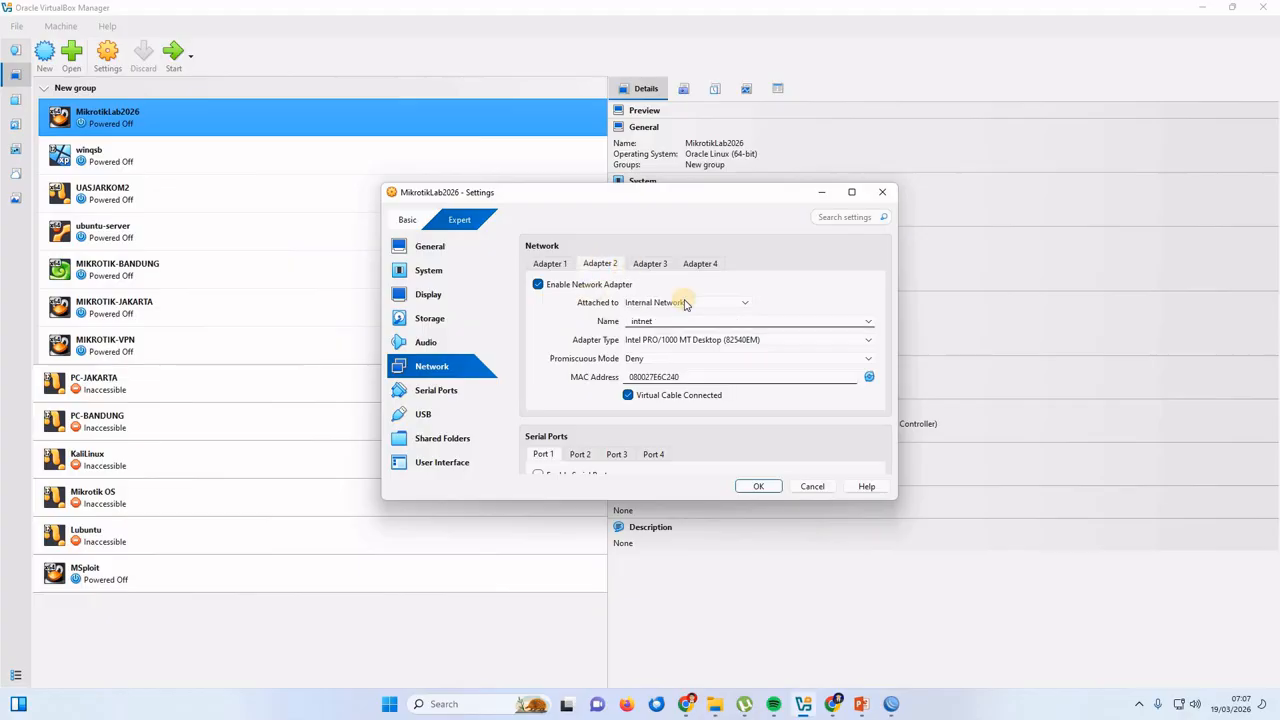
pyautogui.click(882, 191)
# Start the winqsb virtual machine, dismissing any session errors.
pyautogui.click(118, 162)
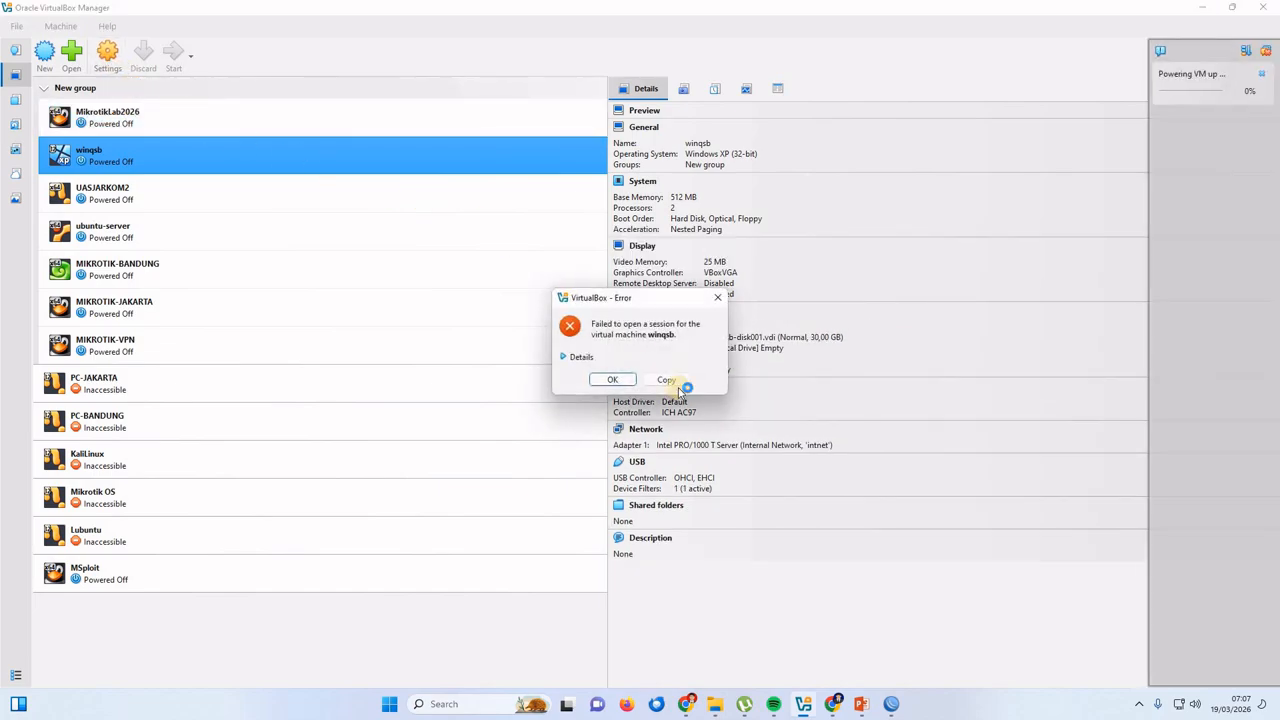
pyautogui.click(616, 380)
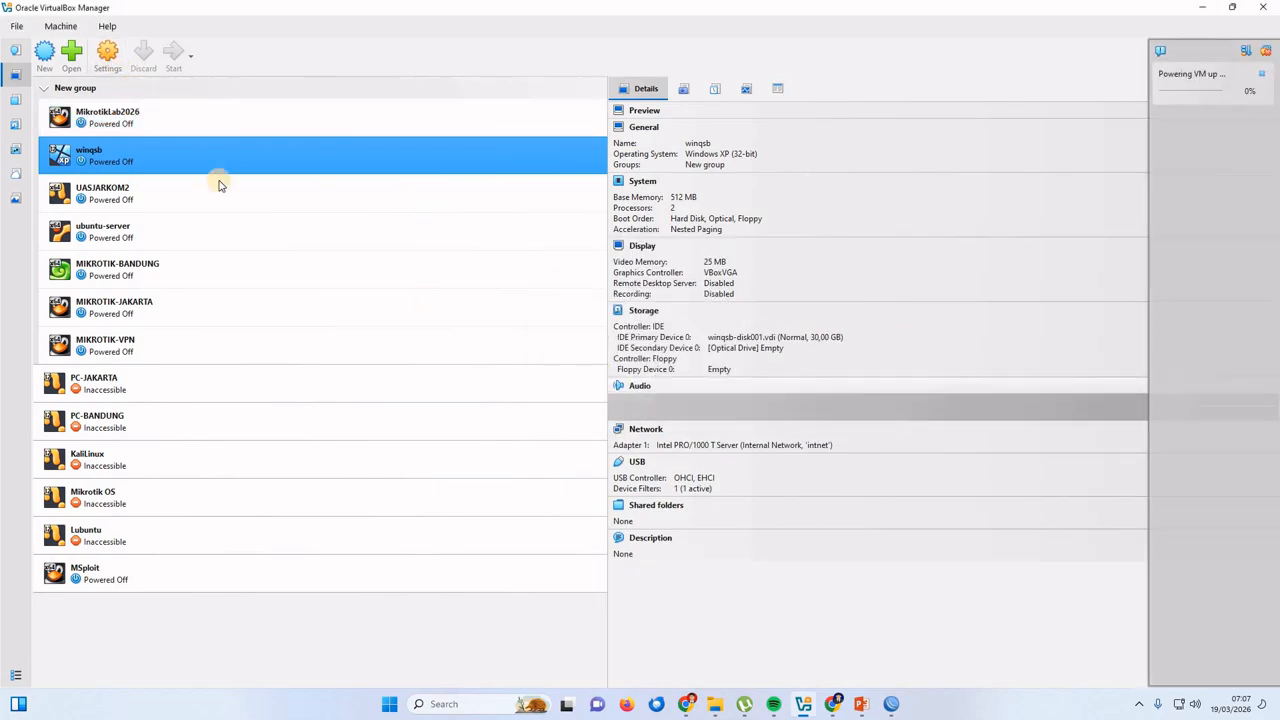
pyautogui.click(116, 74)
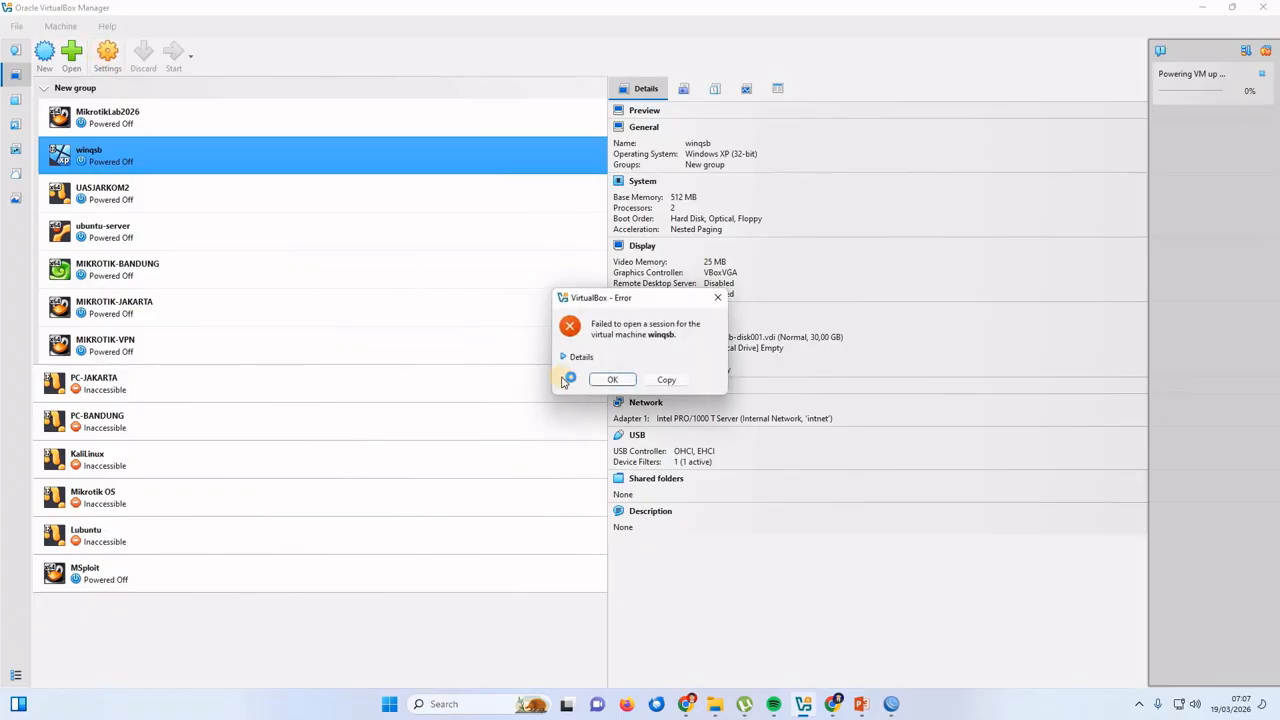
pyautogui.click(616, 384)
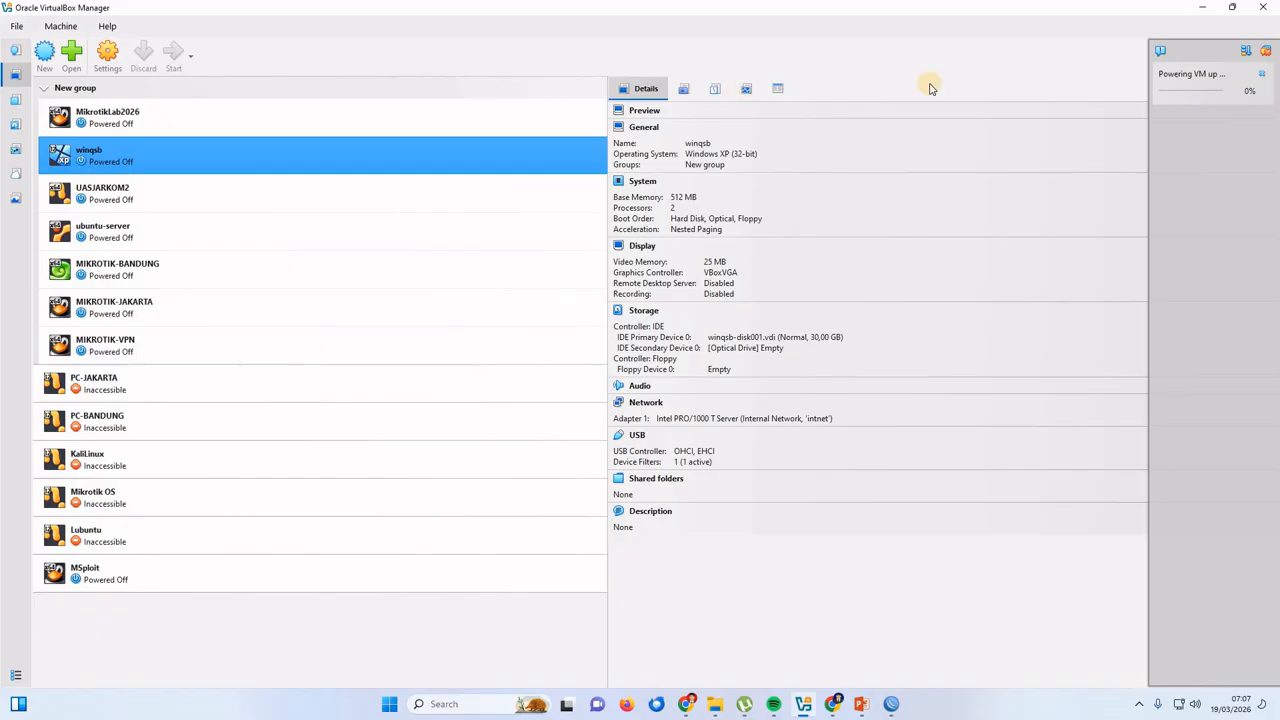
# Start the MikrotikLab2026 virtual machine alongside winqsb and minimize the VirtualBox Manager window.
pyautogui.click(106, 118)
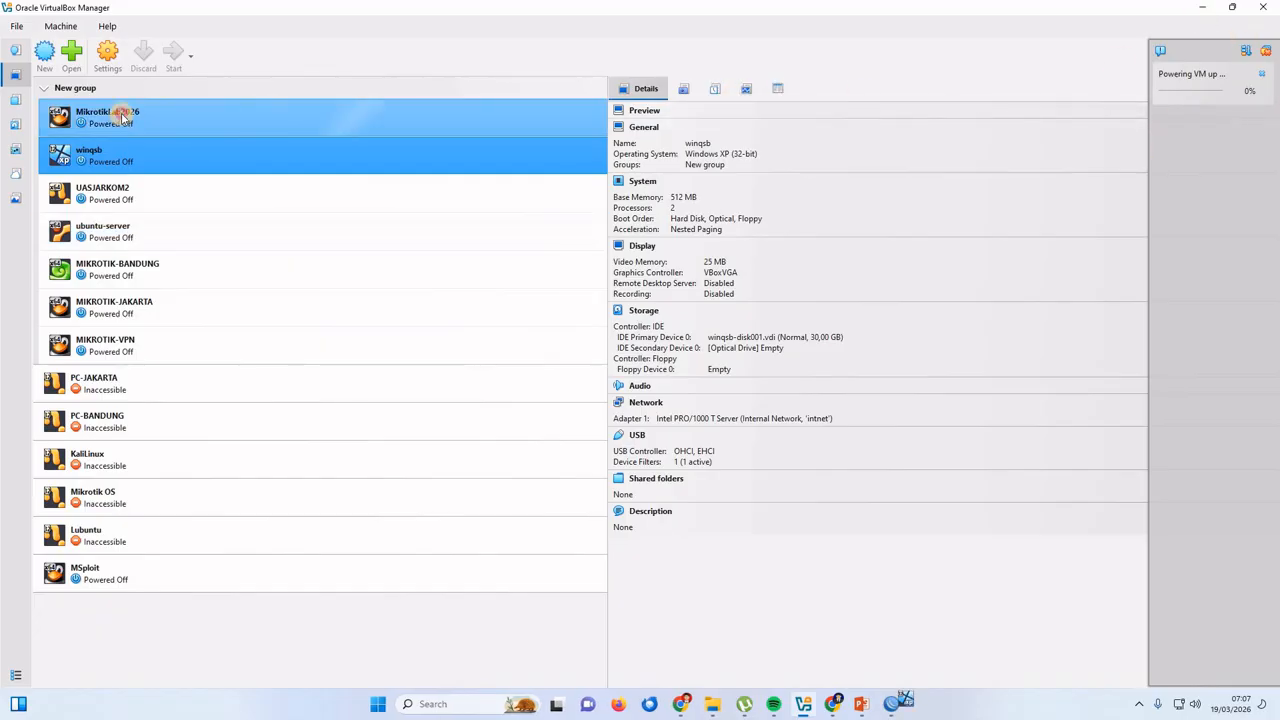
pyautogui.click(173, 57)
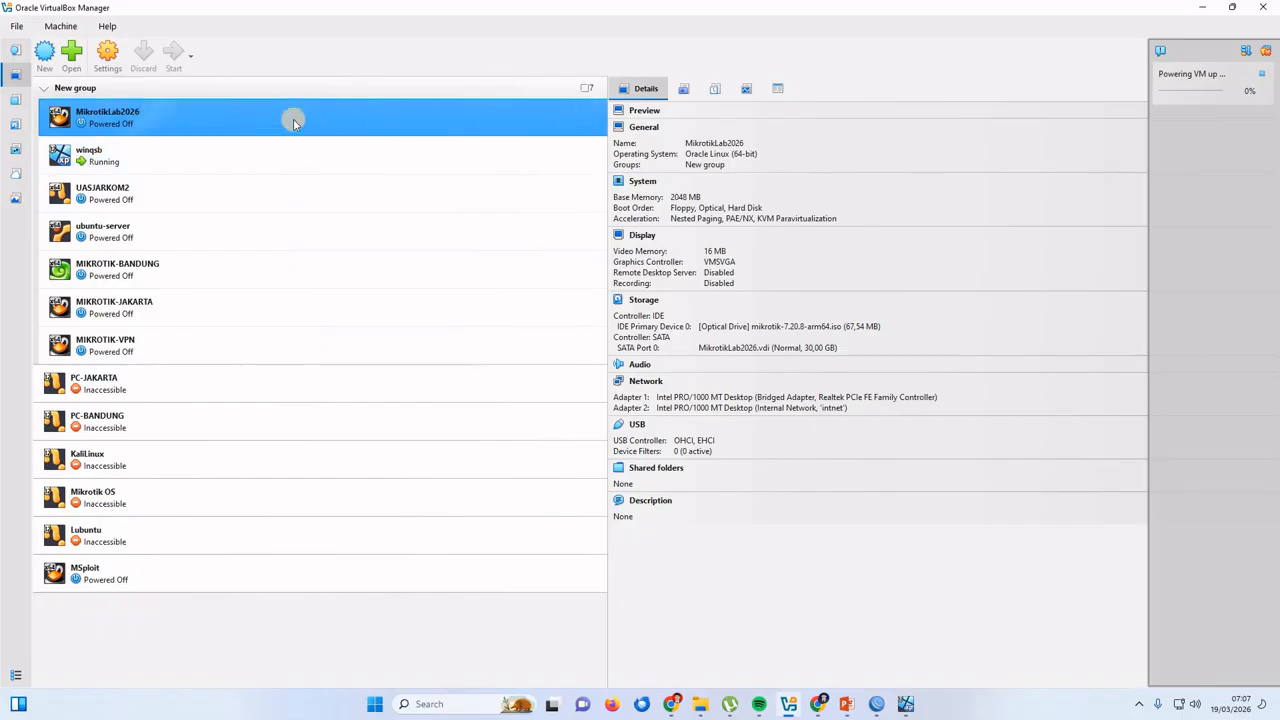
pyautogui.doubleClick(152, 158)
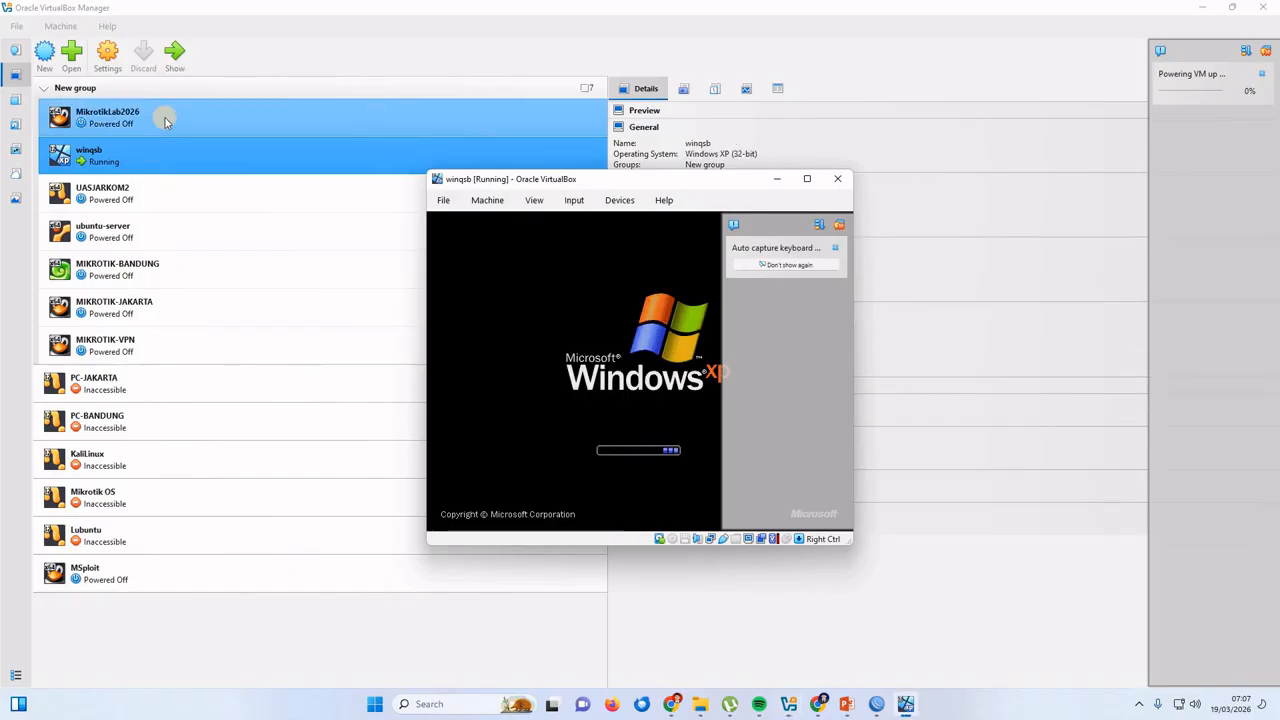
pyautogui.click(219, 108)
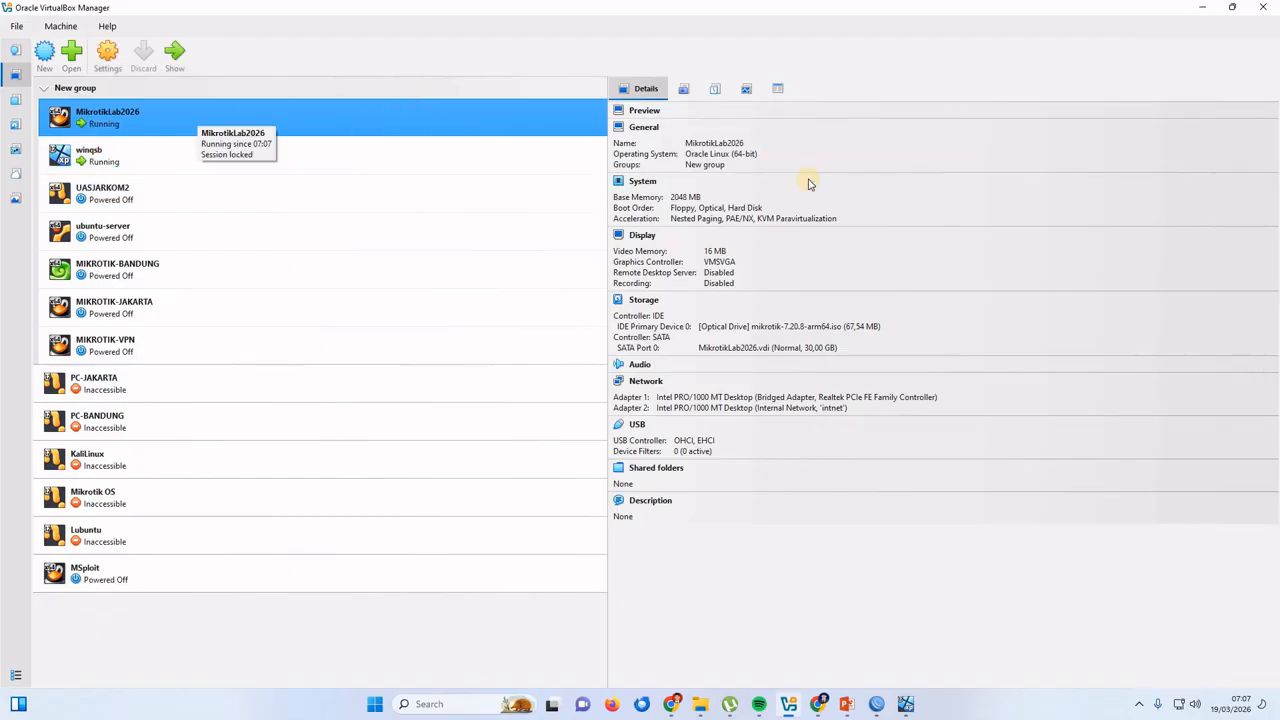
pyautogui.click(1201, 7)
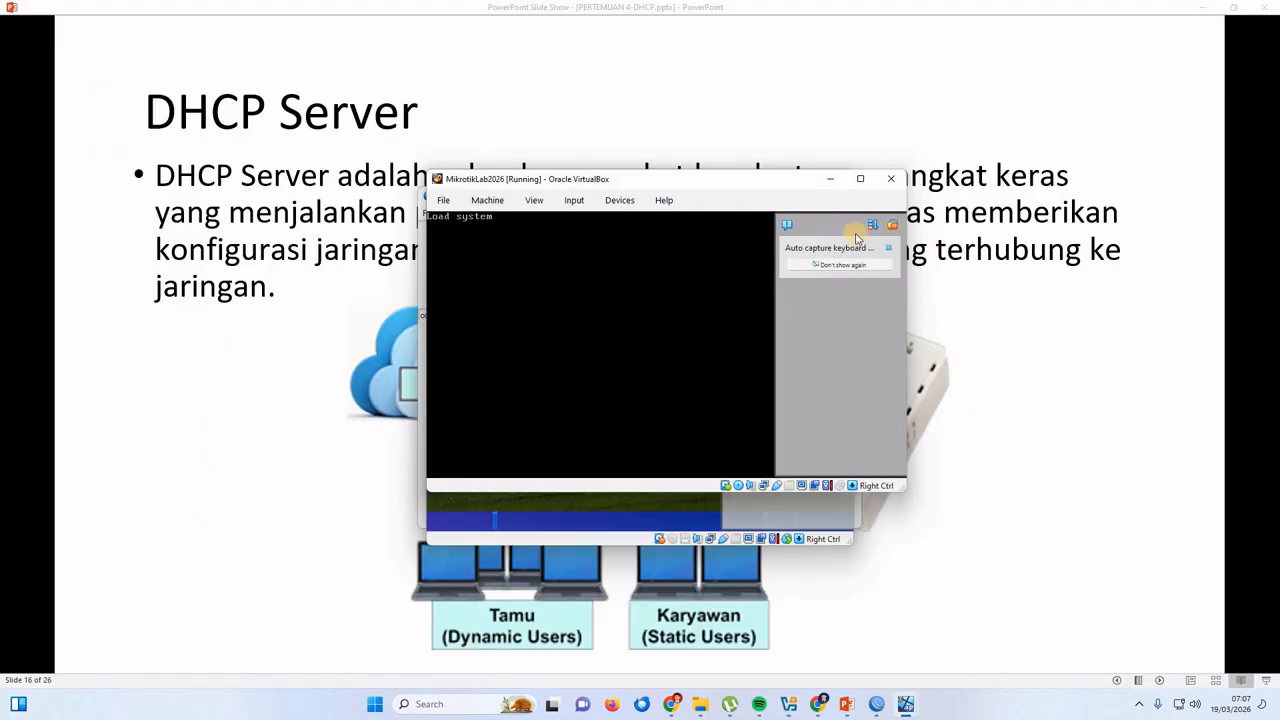
# Minimize the MikrotikLab2026 and winqsb virtual machine windows, leaving both machines running.
pyautogui.click(830, 179)
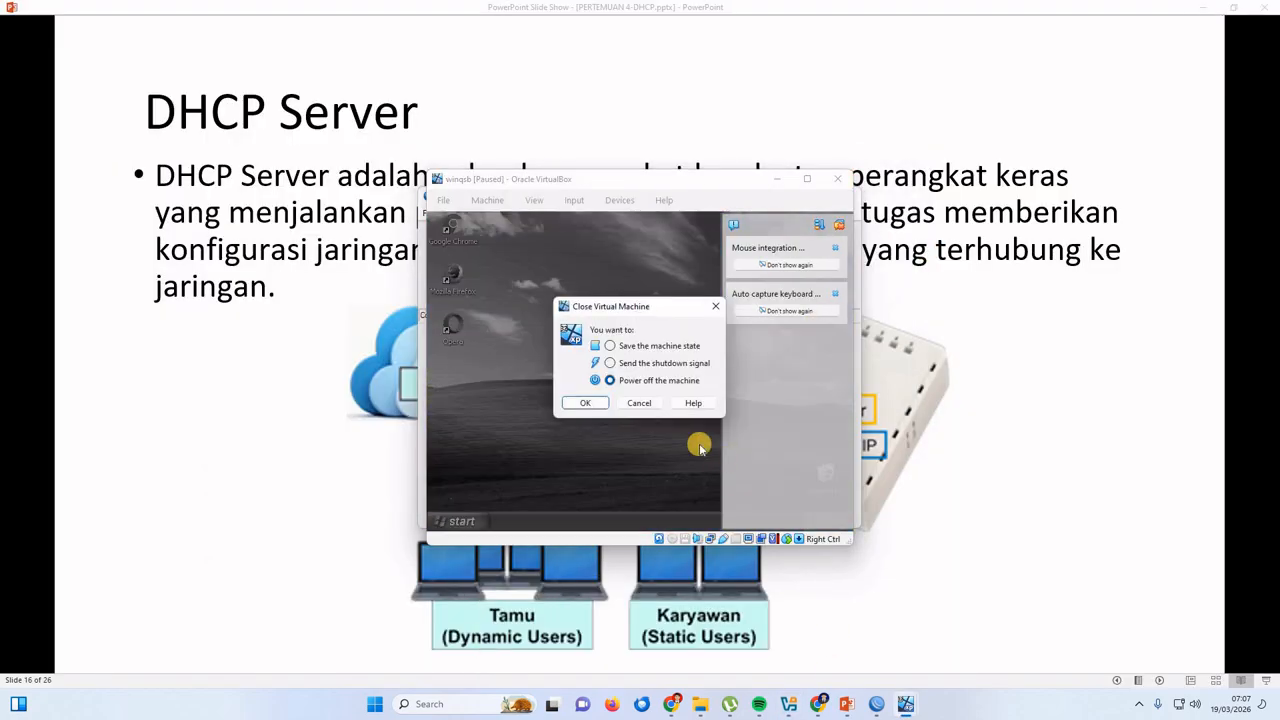
pyautogui.click(640, 402)
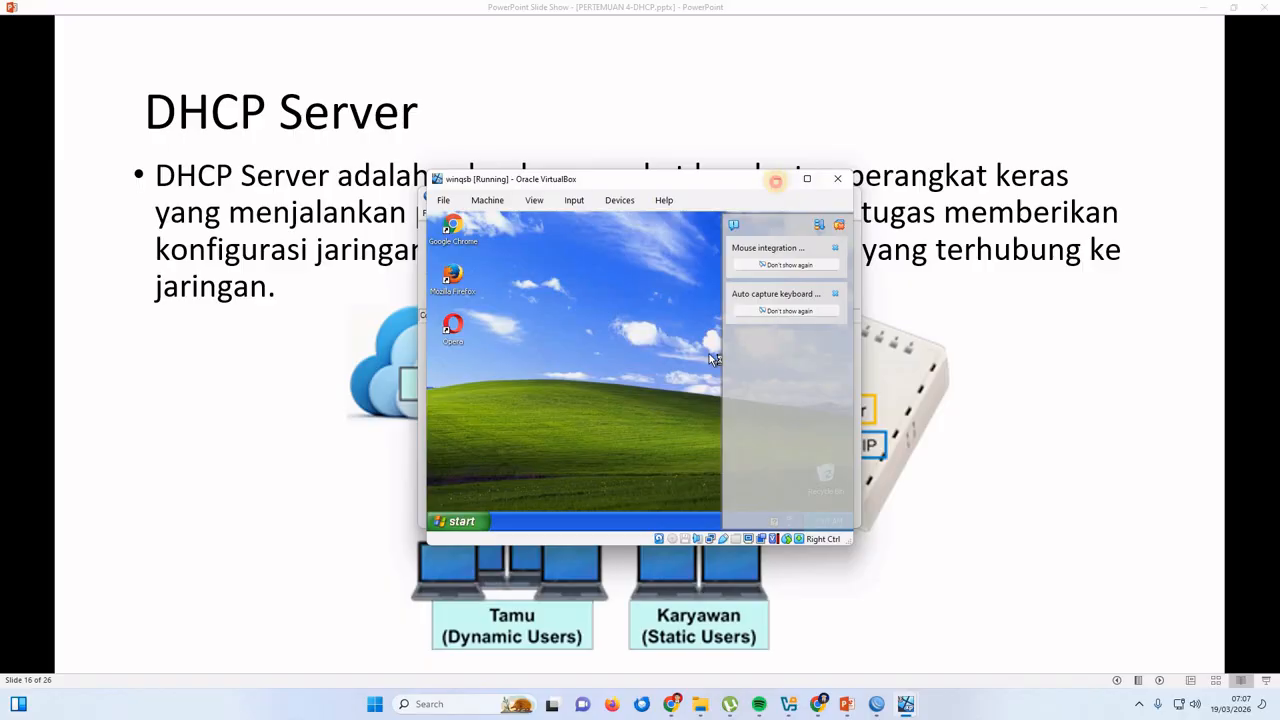
pyautogui.click(776, 179)
pyautogui.click(855, 592)
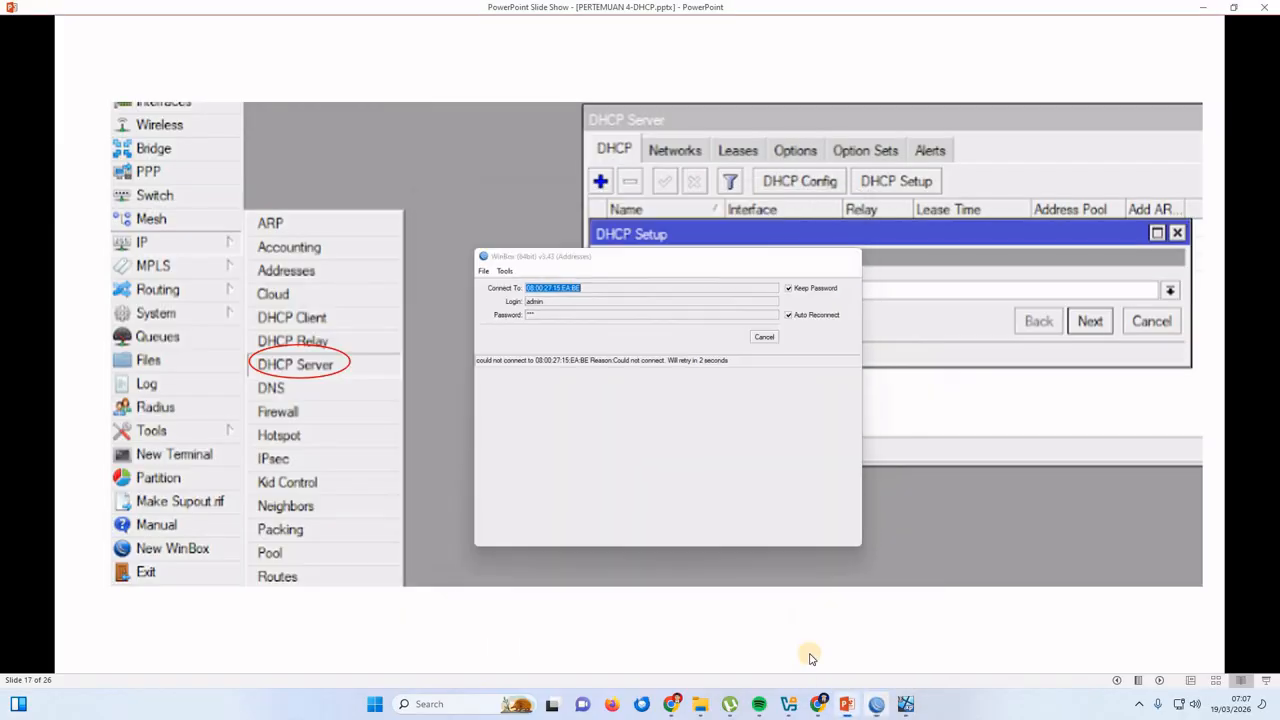
# Switch to WinBox, cancel the pending connection, refresh the neighbor list, connect to the MikroTik router as admin, and dismiss the license notice.
pyautogui.click(877, 706)
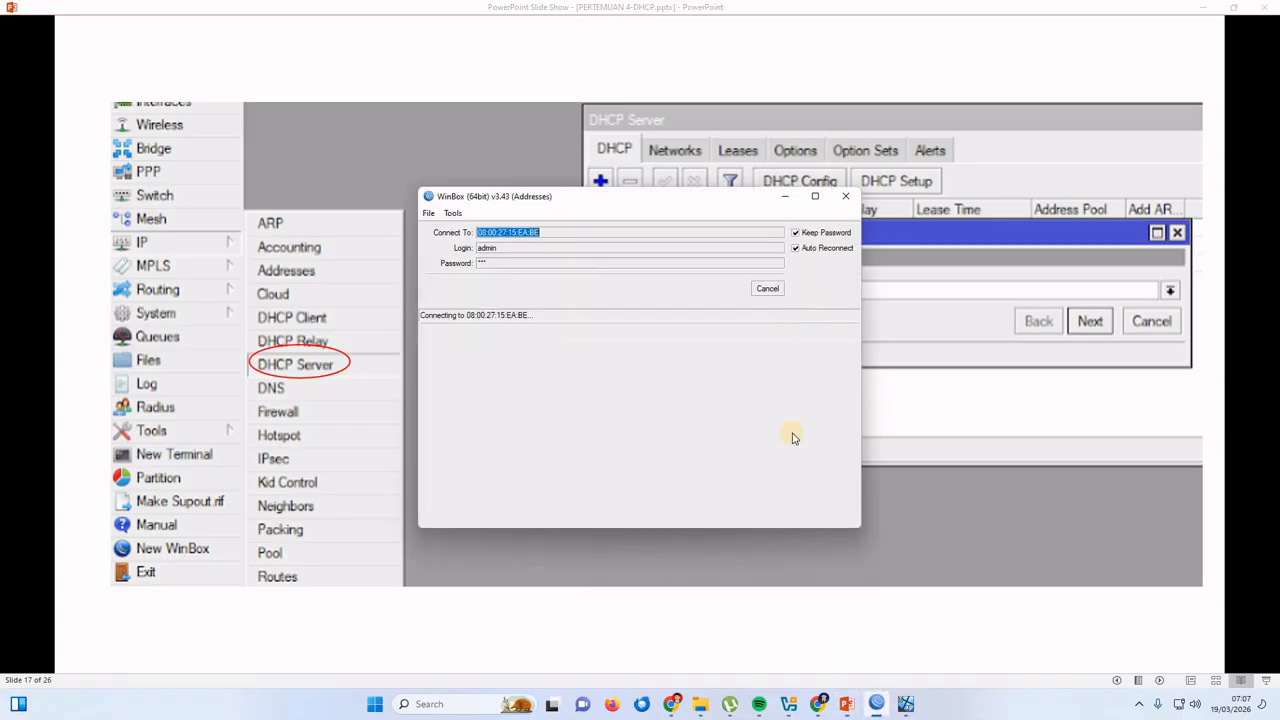
pyautogui.click(767, 289)
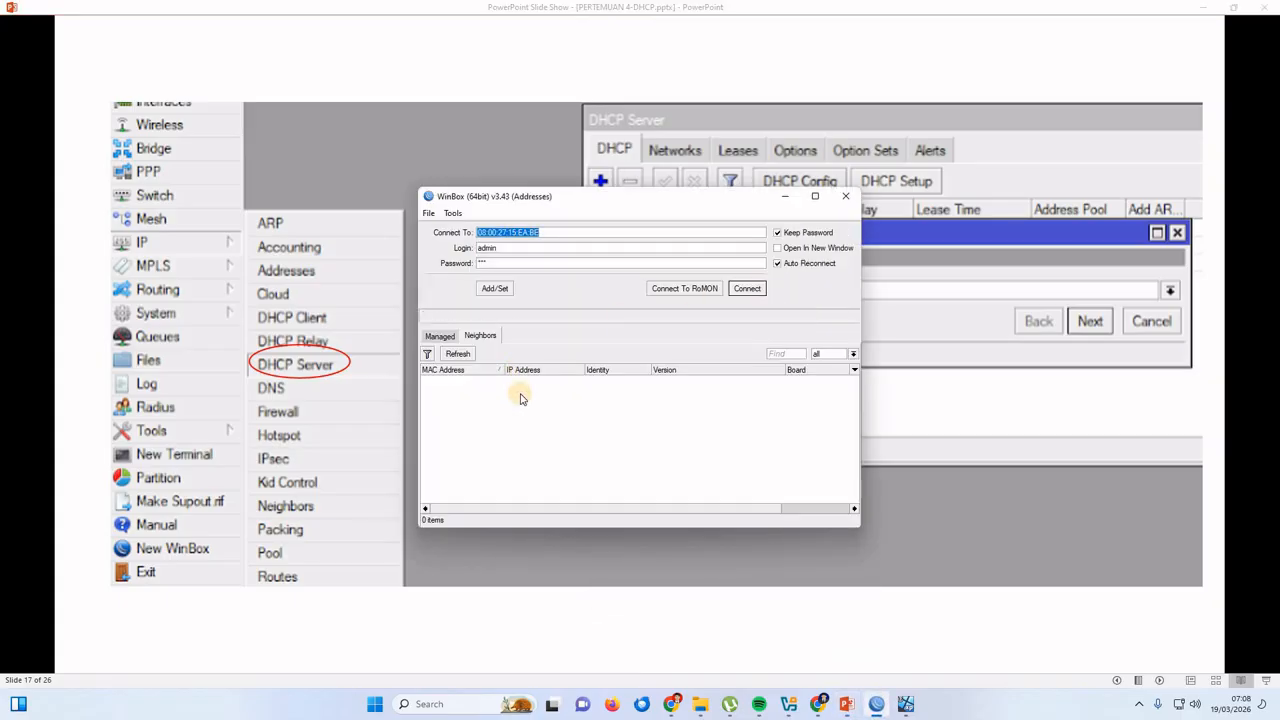
pyautogui.click(595, 249)
pyautogui.click(600, 231)
pyautogui.click(489, 335)
pyautogui.click(457, 353)
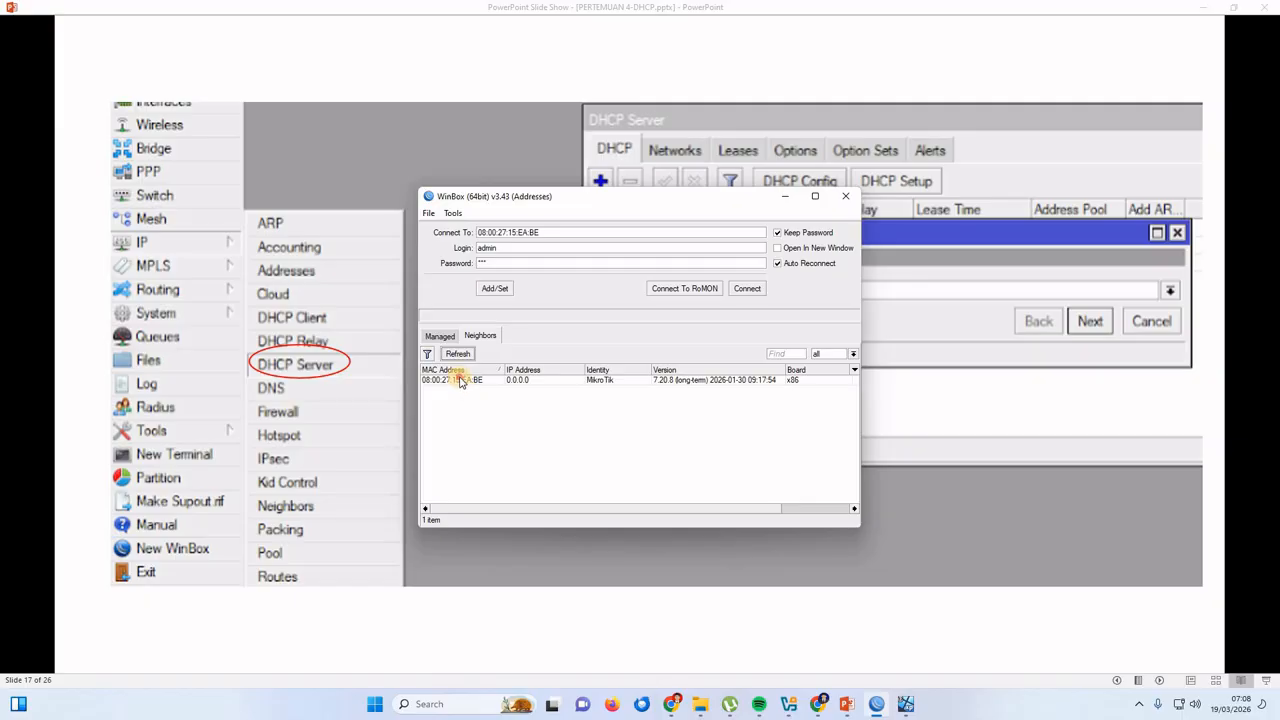
pyautogui.click(457, 380)
pyautogui.click(749, 289)
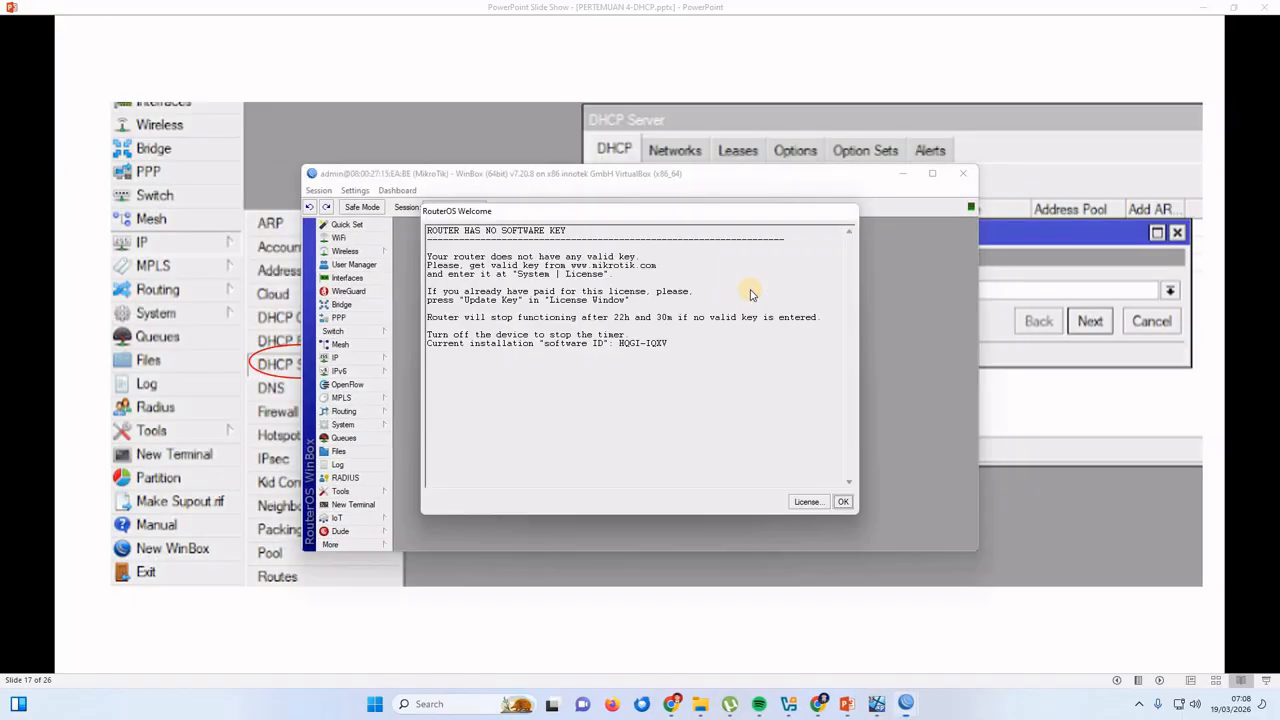
pyautogui.click(844, 504)
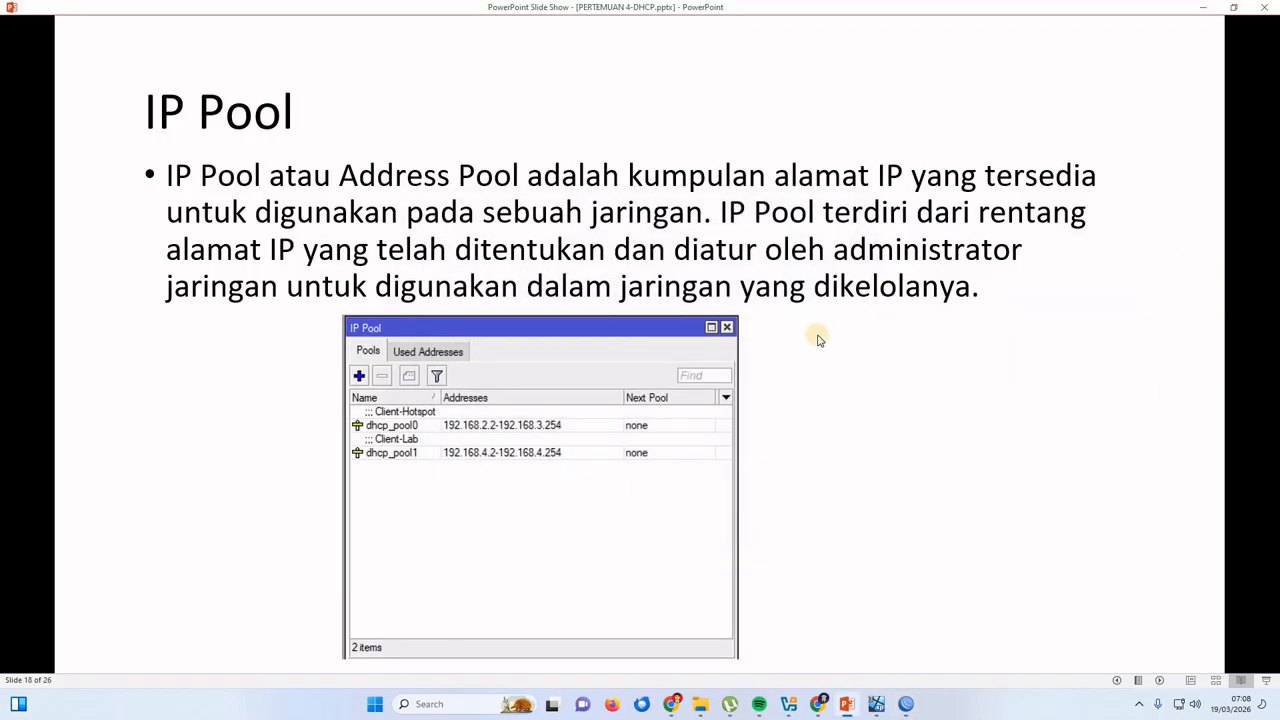
# Maximize the router session and test internet access by pinging google.com in a new terminal, stopping the ping and closing the terminal.
pyautogui.hotkey('alt', 'Tab')
pyautogui.click(937, 176)
pyautogui.click(50, 335)
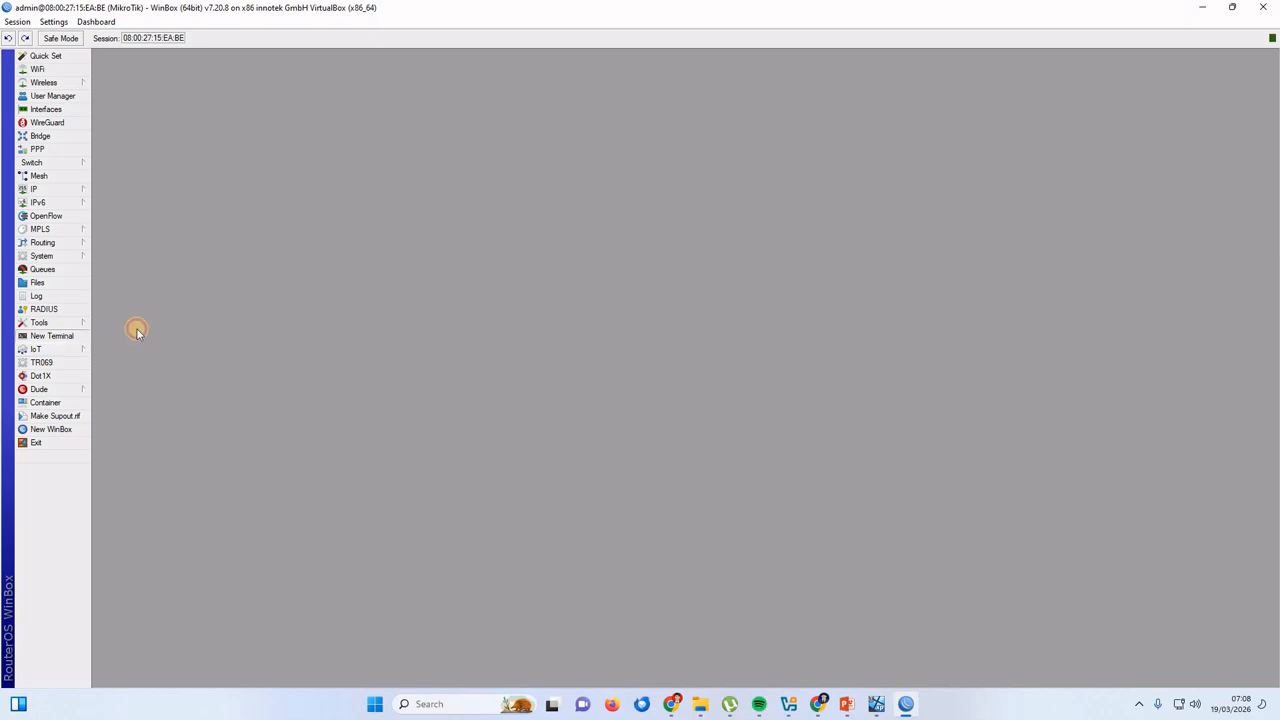
pyautogui.press('Return')
pyautogui.write('ping google.com')
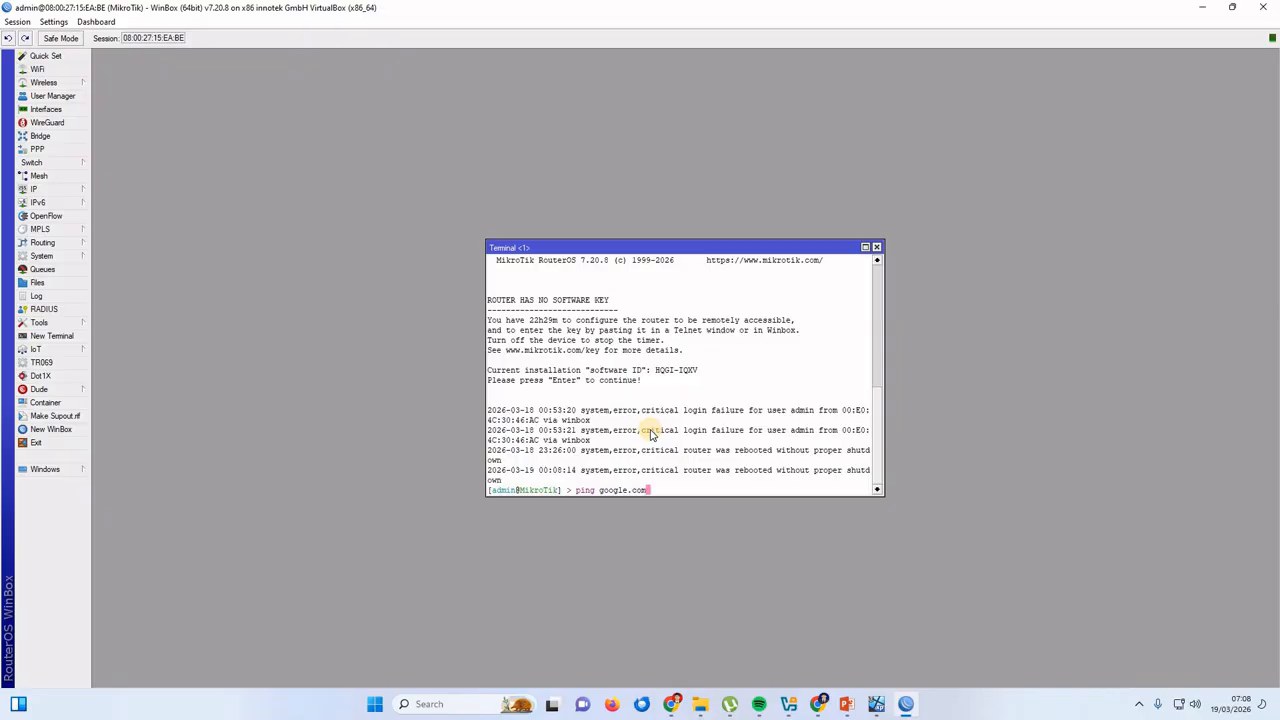
pyautogui.press('Return')
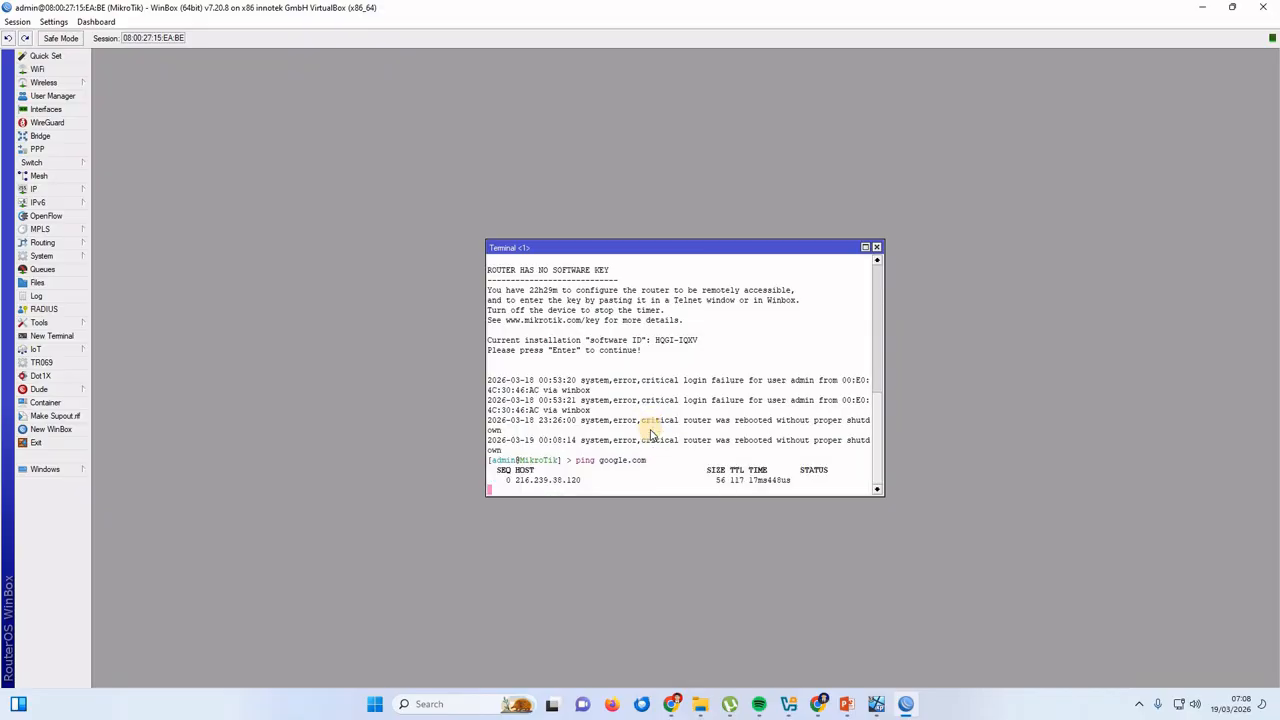
pyautogui.hotkey('ctrl', 'c')
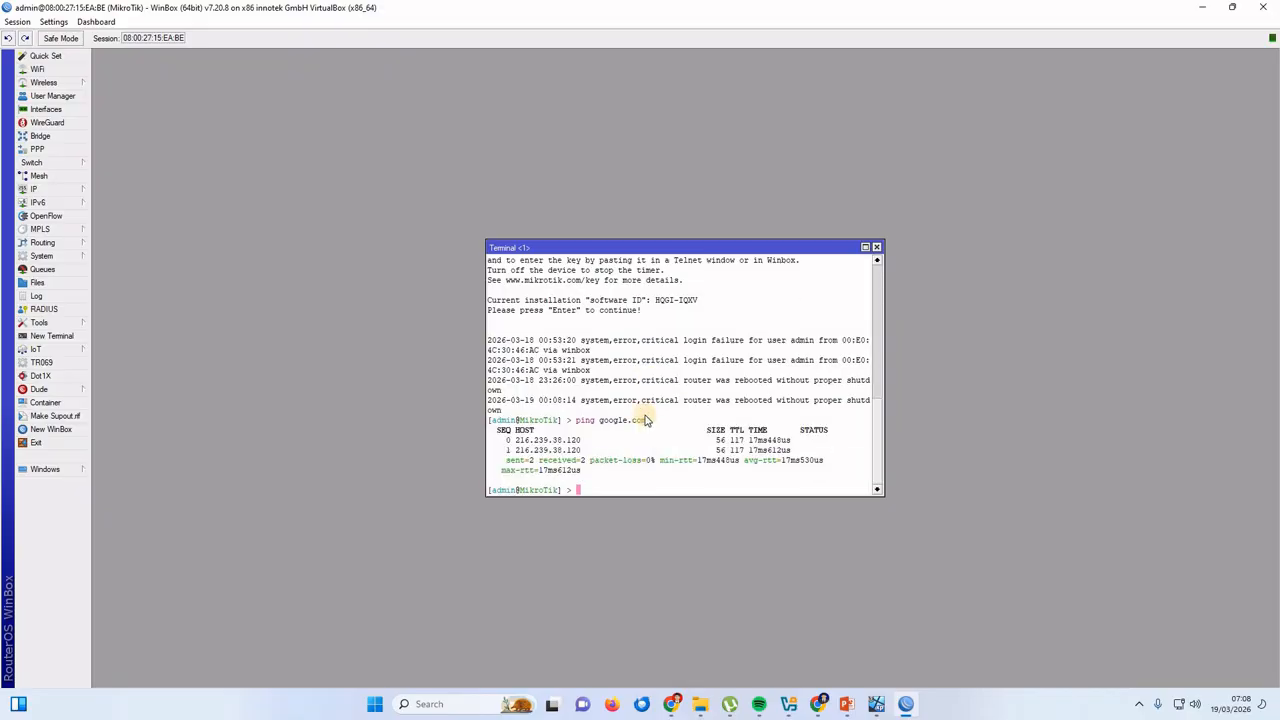
pyautogui.click(876, 249)
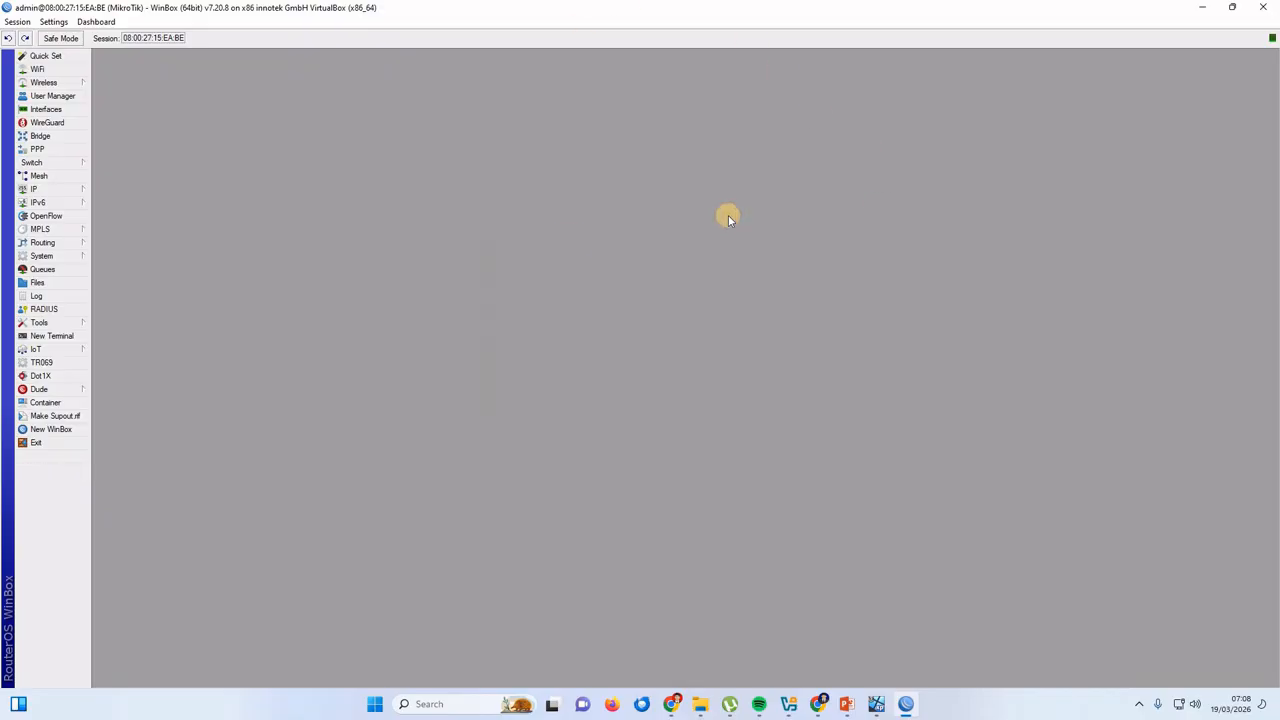
# Check the IP address and status of the router's DHCP client on ether1, then close the list.
pyautogui.click(45, 189)
pyautogui.click(118, 217)
pyautogui.click(467, 190)
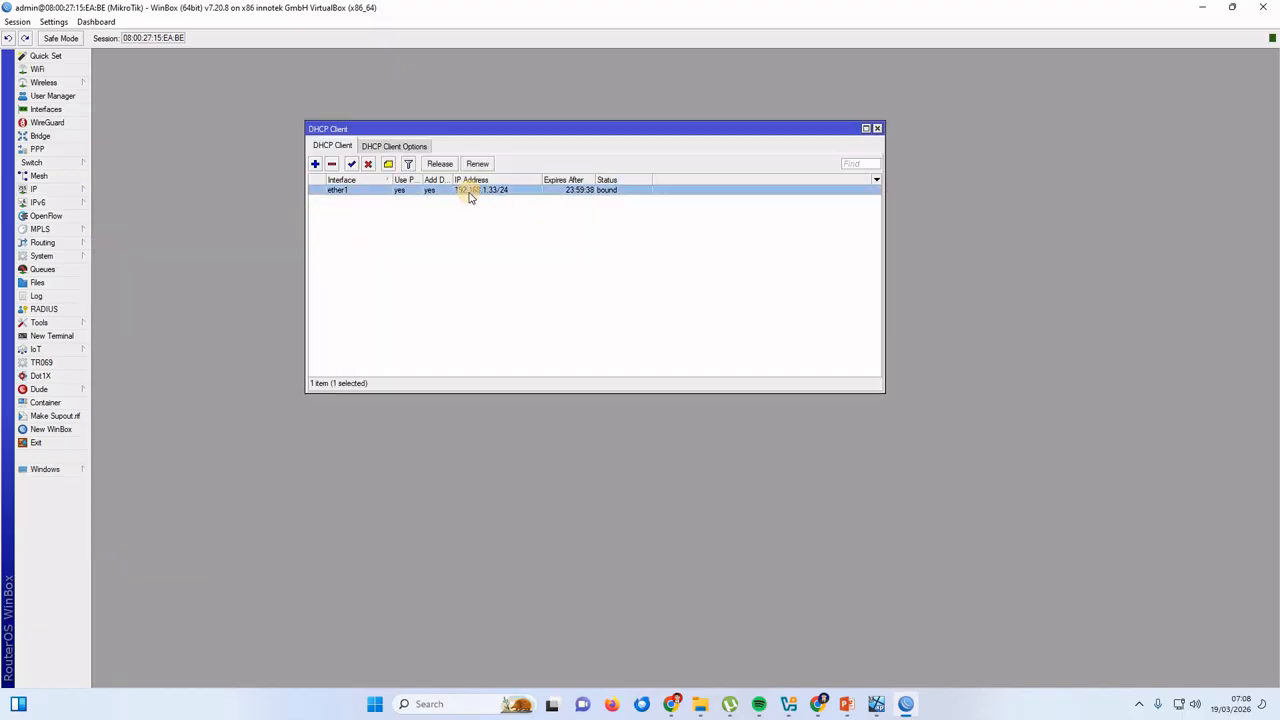
pyautogui.click(876, 131)
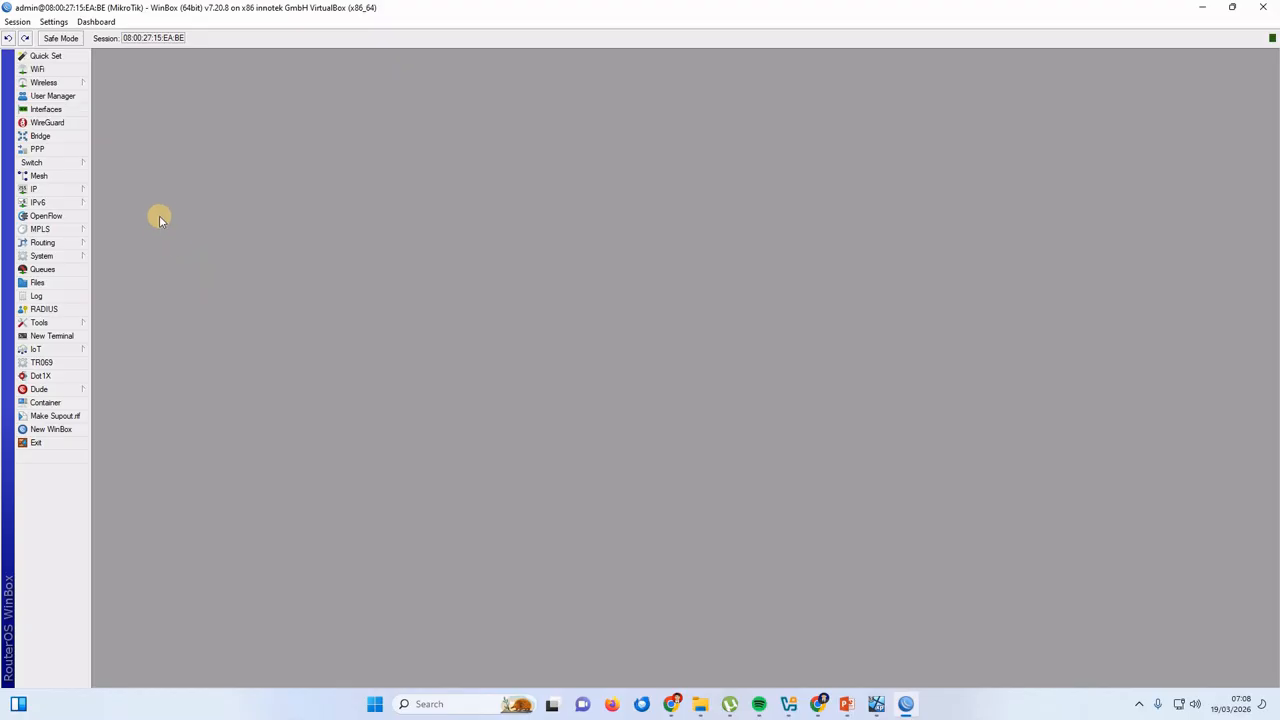
# Open the interface list maximized and rename interface ether1 as ether1-INTERNET.
pyautogui.click(65, 110)
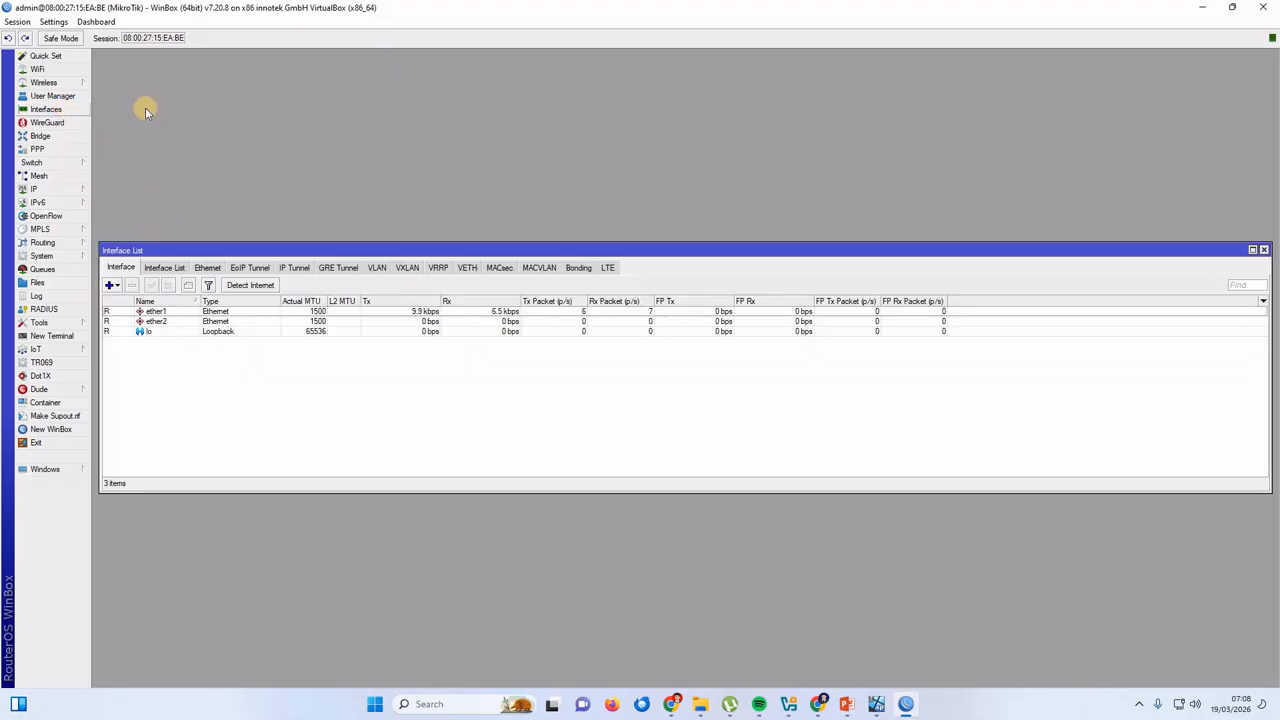
pyautogui.doubleClick(352, 249)
pyautogui.click(341, 161)
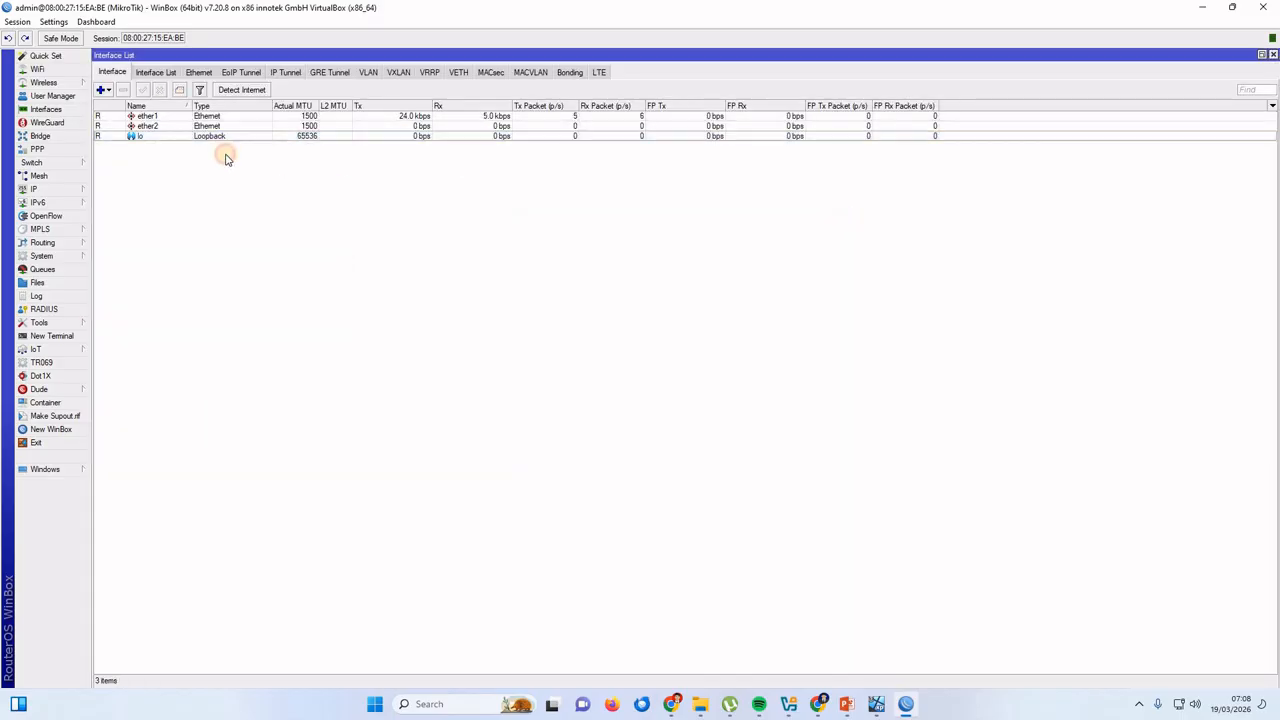
pyautogui.click(145, 125)
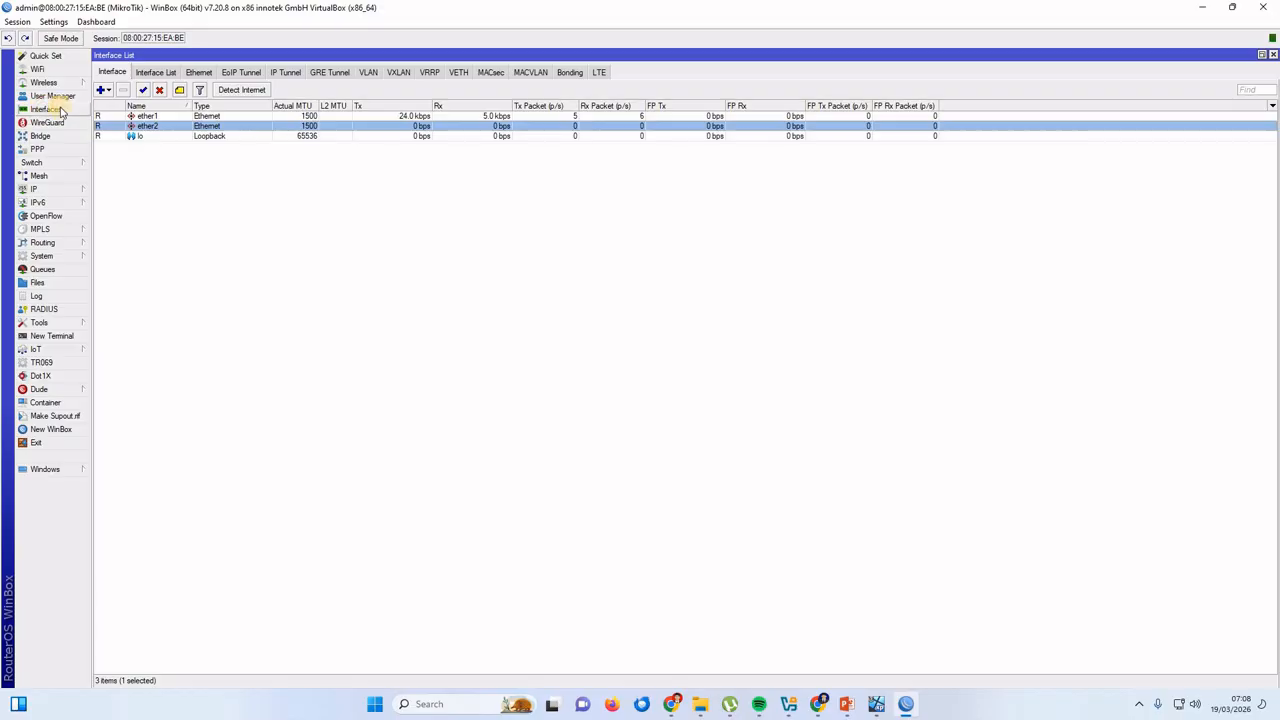
pyautogui.doubleClick(165, 117)
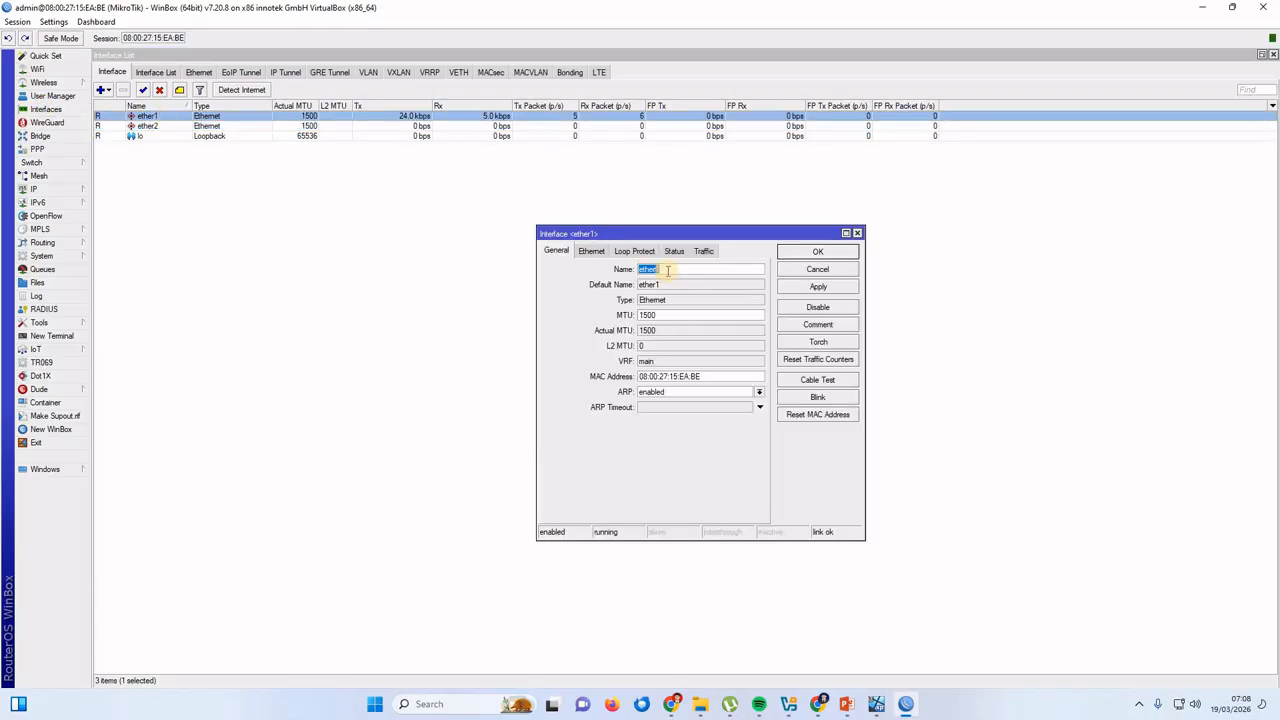
pyautogui.press('BackSpace')
pyautogui.write('TERNET')
pyautogui.click(818, 252)
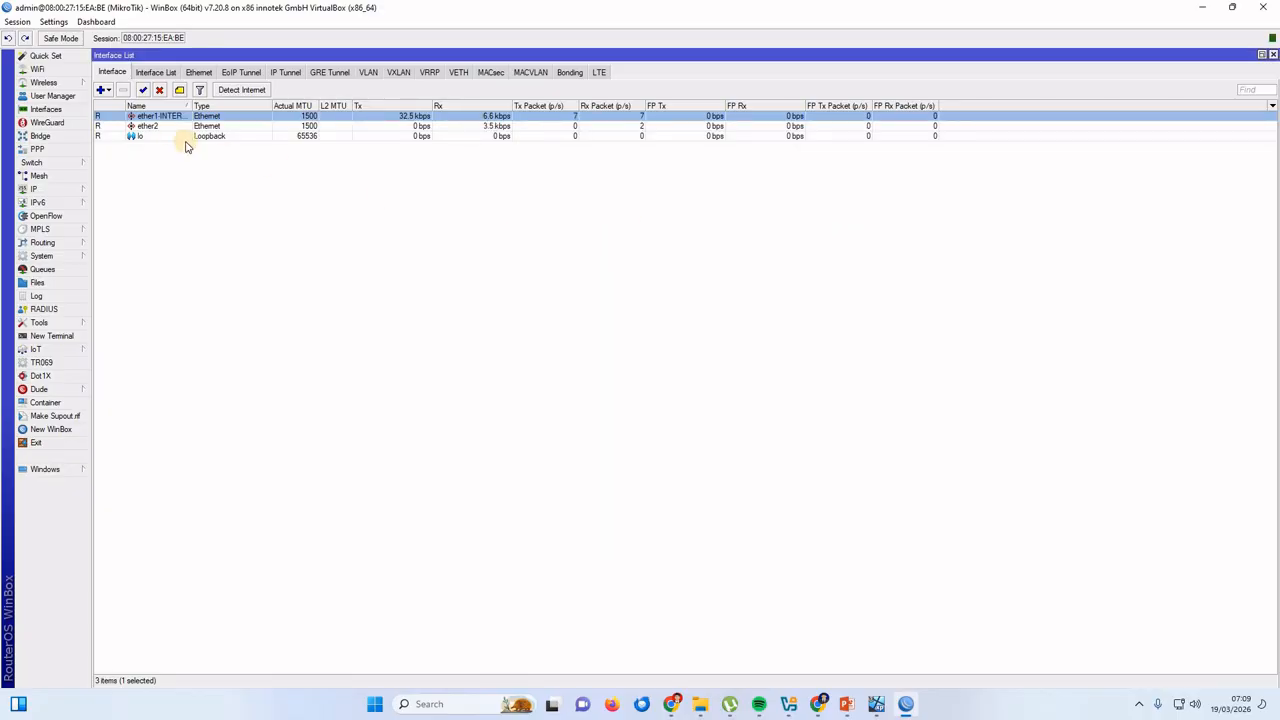
# Rename interface ether2 as ether2-LAN and widen the Name column to fit the full interface names.
pyautogui.doubleClick(157, 130)
pyautogui.click(681, 269)
pyautogui.doubleClick(681, 269)
pyautogui.click(681, 269)
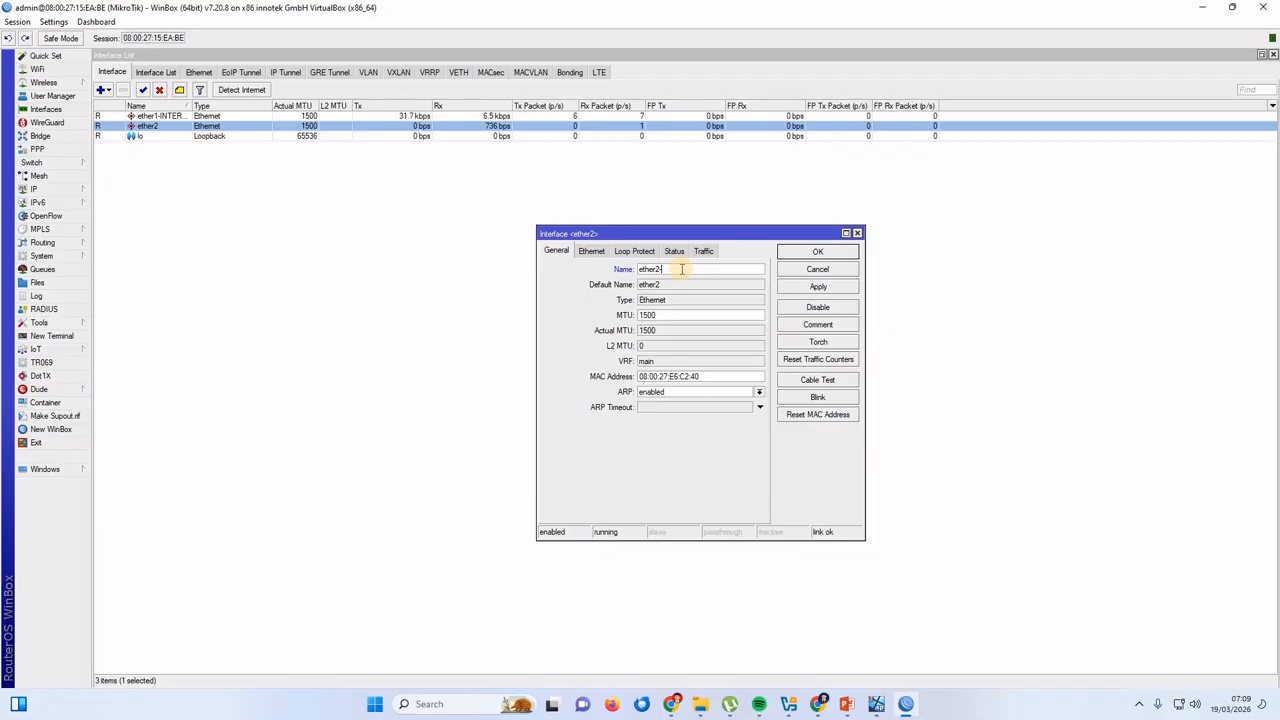
pyautogui.write('LAN')
pyautogui.click(817, 287)
pyautogui.click(820, 256)
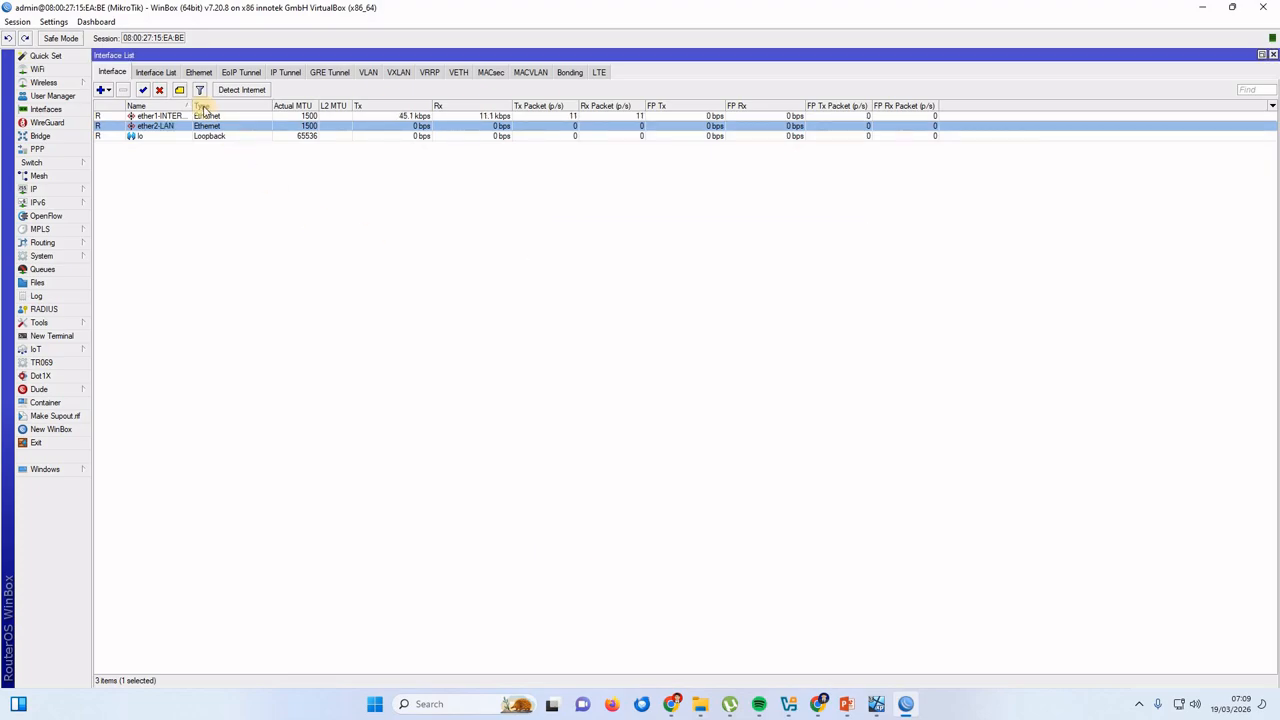
pyautogui.moveTo(192, 105); pyautogui.dragTo(245, 101)
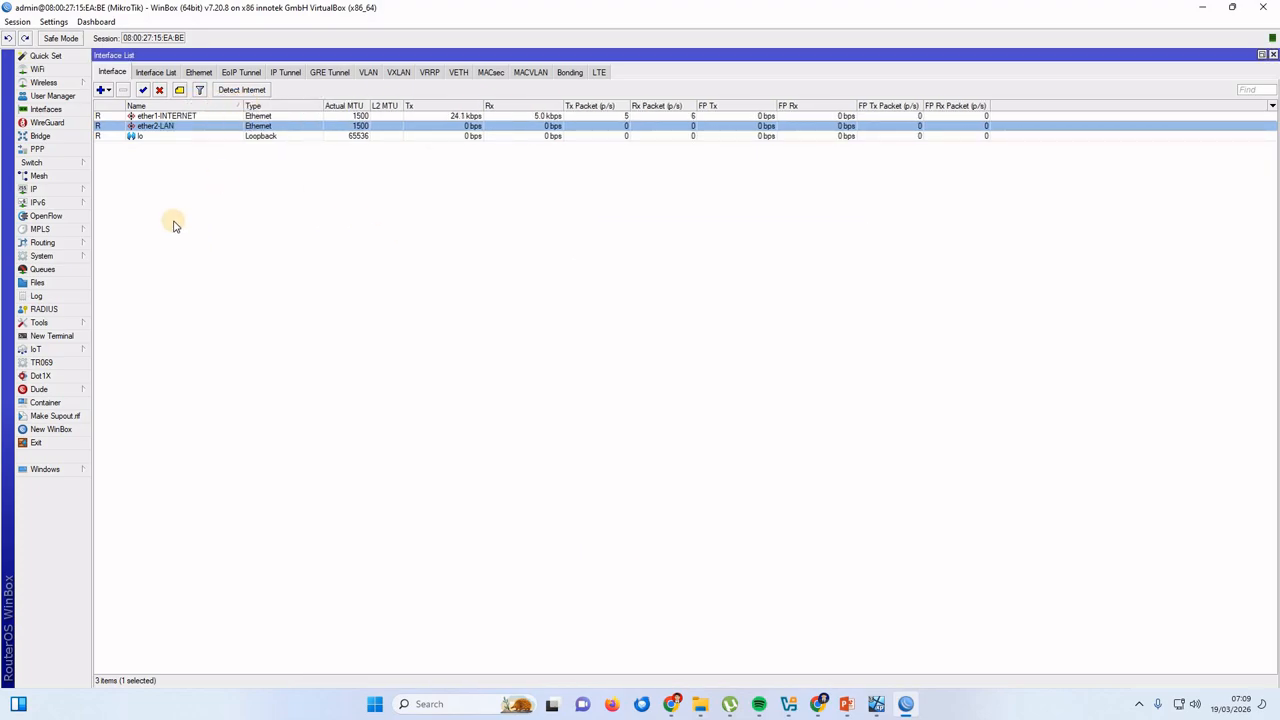
pyautogui.click(63, 193)
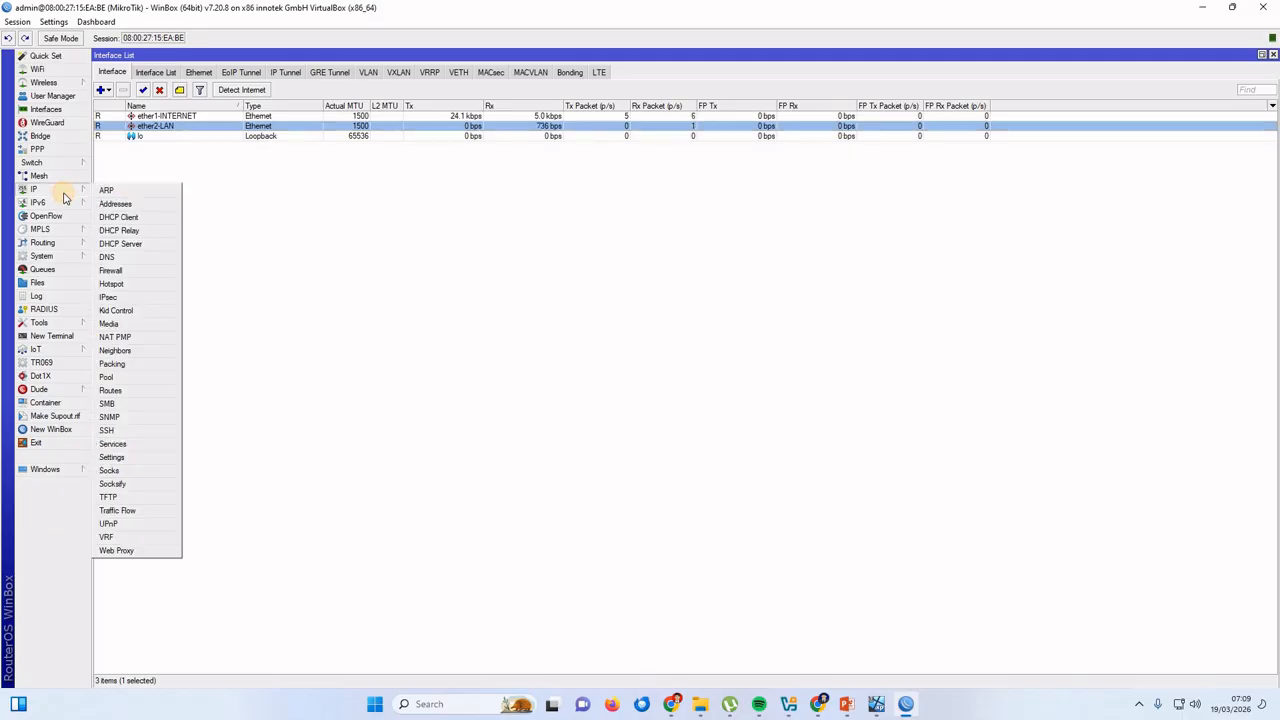
pyautogui.click(114, 206)
pyautogui.moveTo(714, 257); pyautogui.dragTo(770, 257)
pyautogui.click(664, 175)
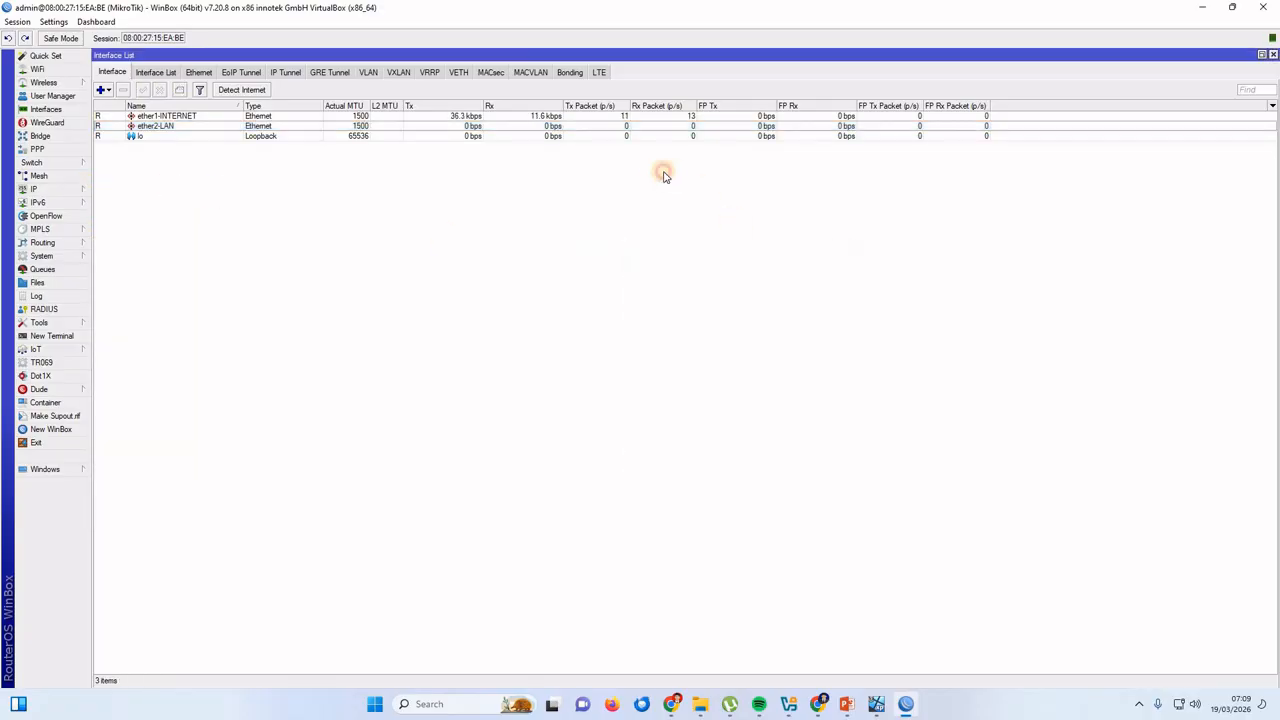
# Start a new entry in the router's IP address list and set its address to 172.10.10.1/24.
pyautogui.click(50, 189)
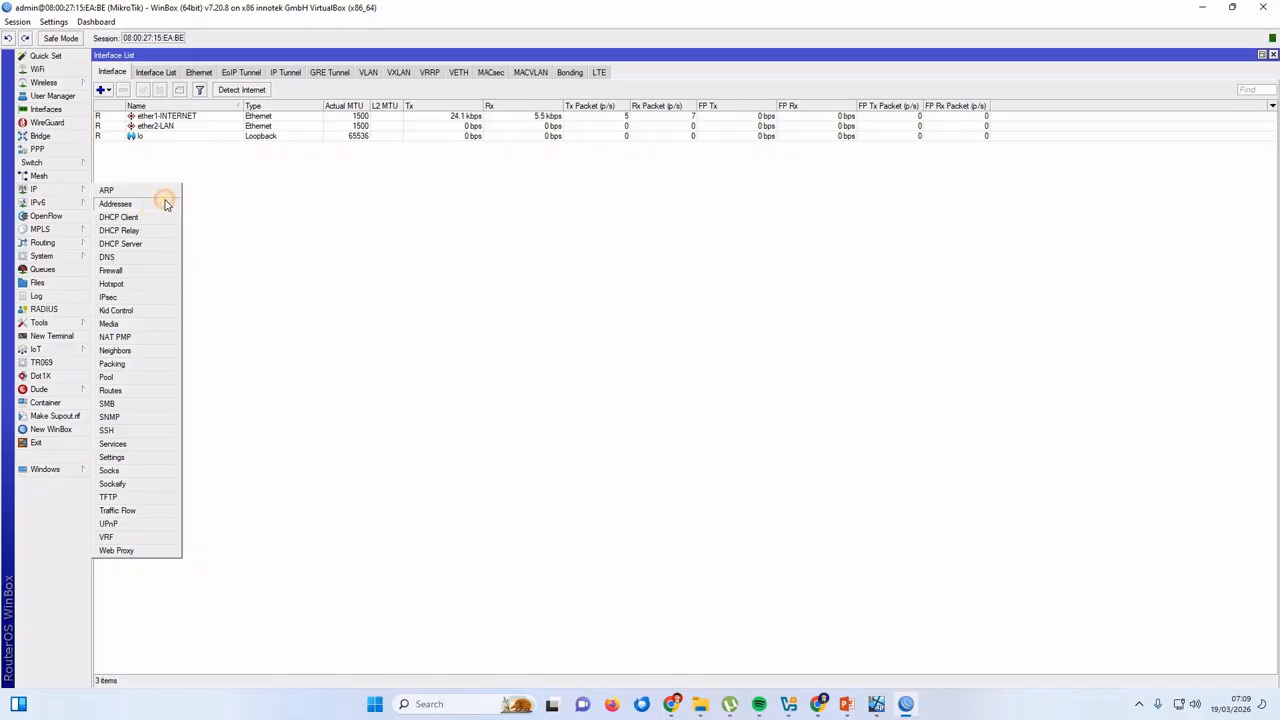
pyautogui.click(115, 204)
pyautogui.moveTo(700, 251); pyautogui.dragTo(731, 174)
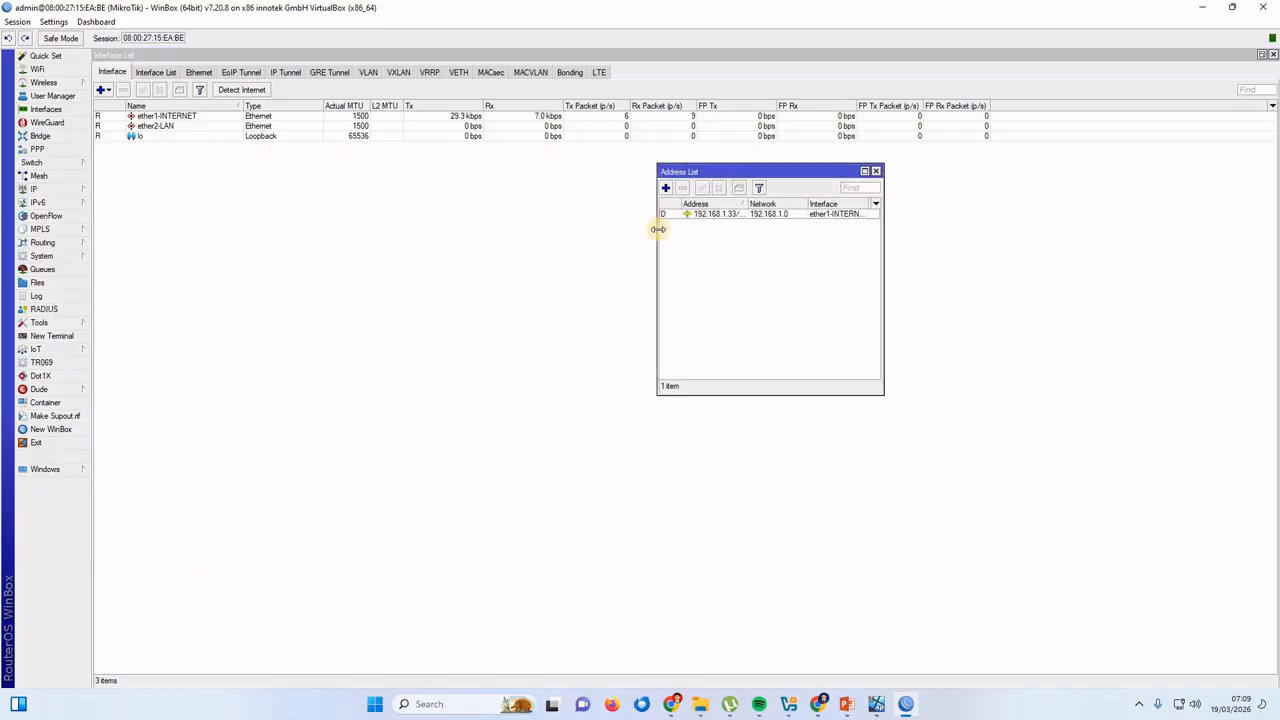
pyautogui.moveTo(665, 220)
pyautogui.click(666, 189)
pyautogui.moveTo(663, 292); pyautogui.dragTo(752, 243)
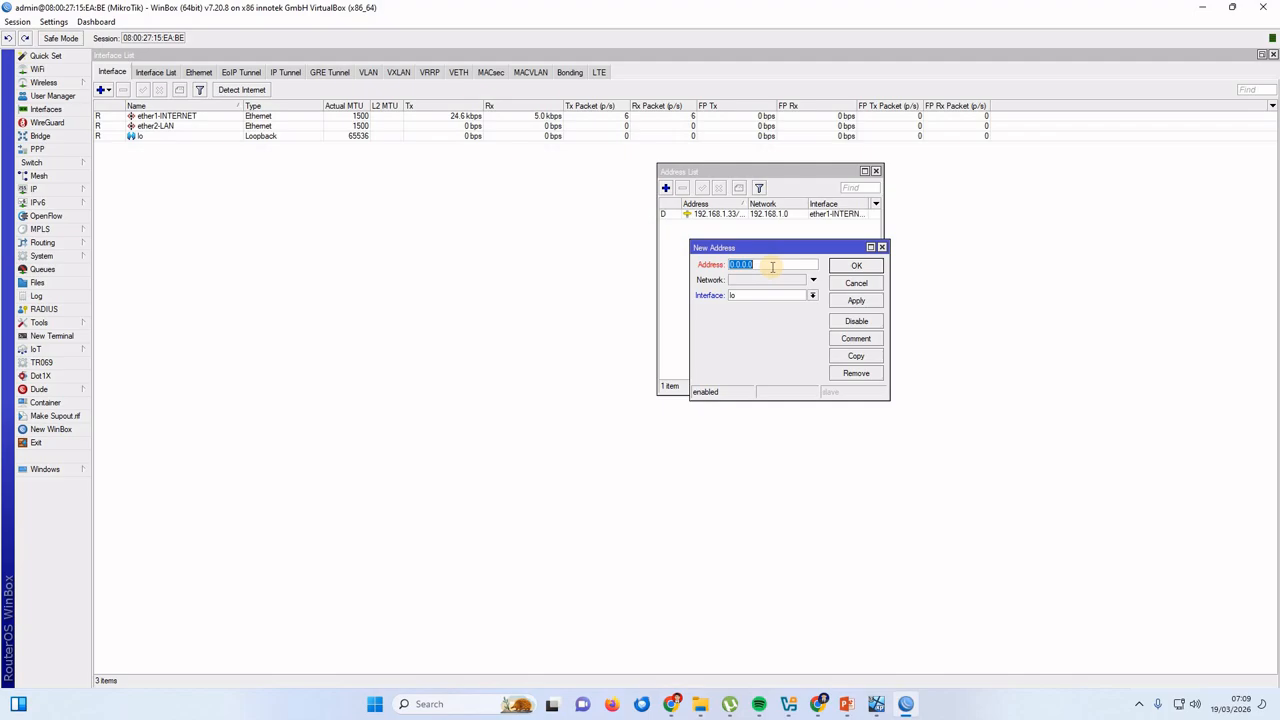
pyautogui.press('Left')
pyautogui.press('Delete')
pyautogui.press('Delete')
pyautogui.press('Delete')
pyautogui.press('Delete')
pyautogui.press('Delete')
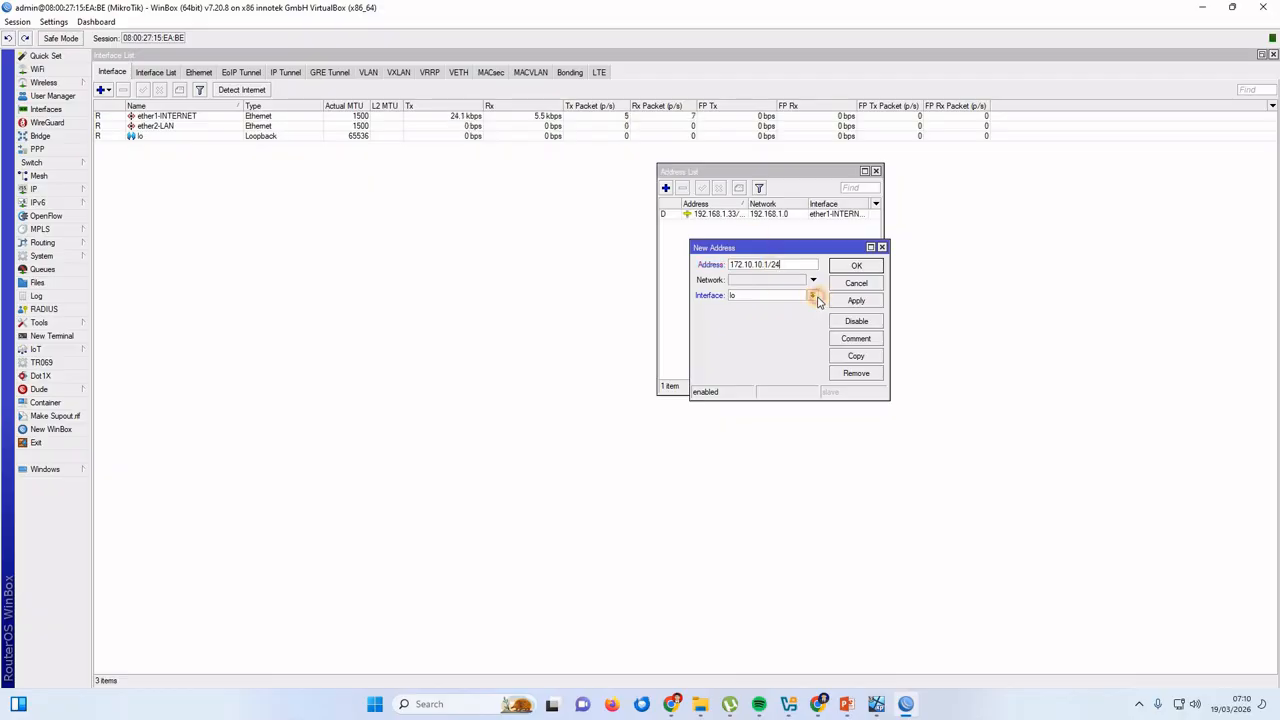
# Assign the new address to interface ether2-LAN and save the entry, letting the network be filled in automatically.
pyautogui.click(813, 296)
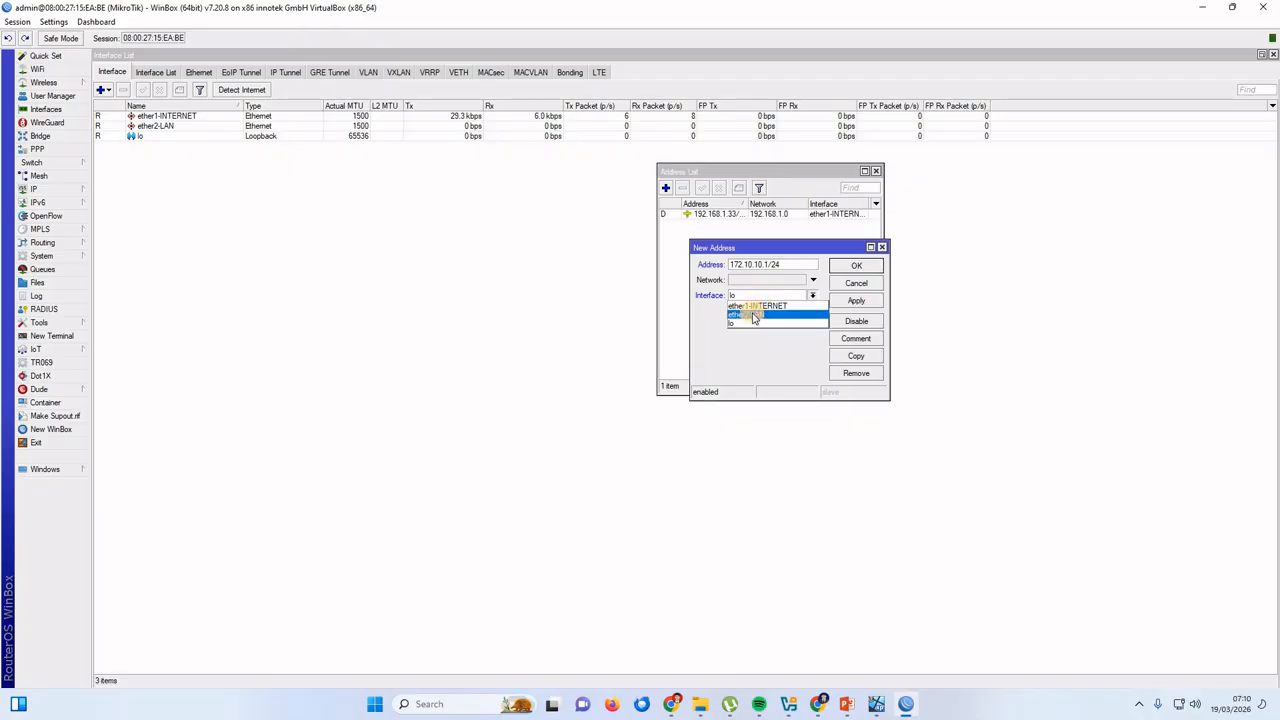
pyautogui.click(760, 316)
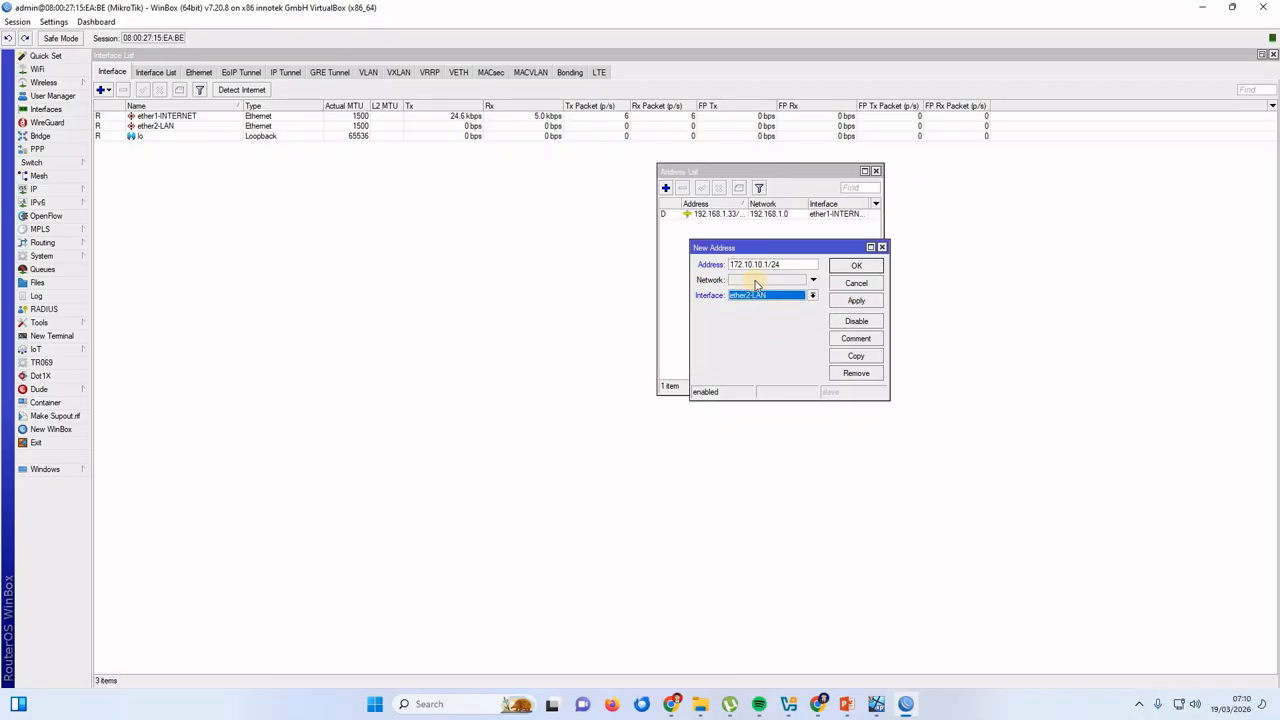
pyautogui.click(857, 302)
pyautogui.moveTo(778, 281); pyautogui.dragTo(720, 285)
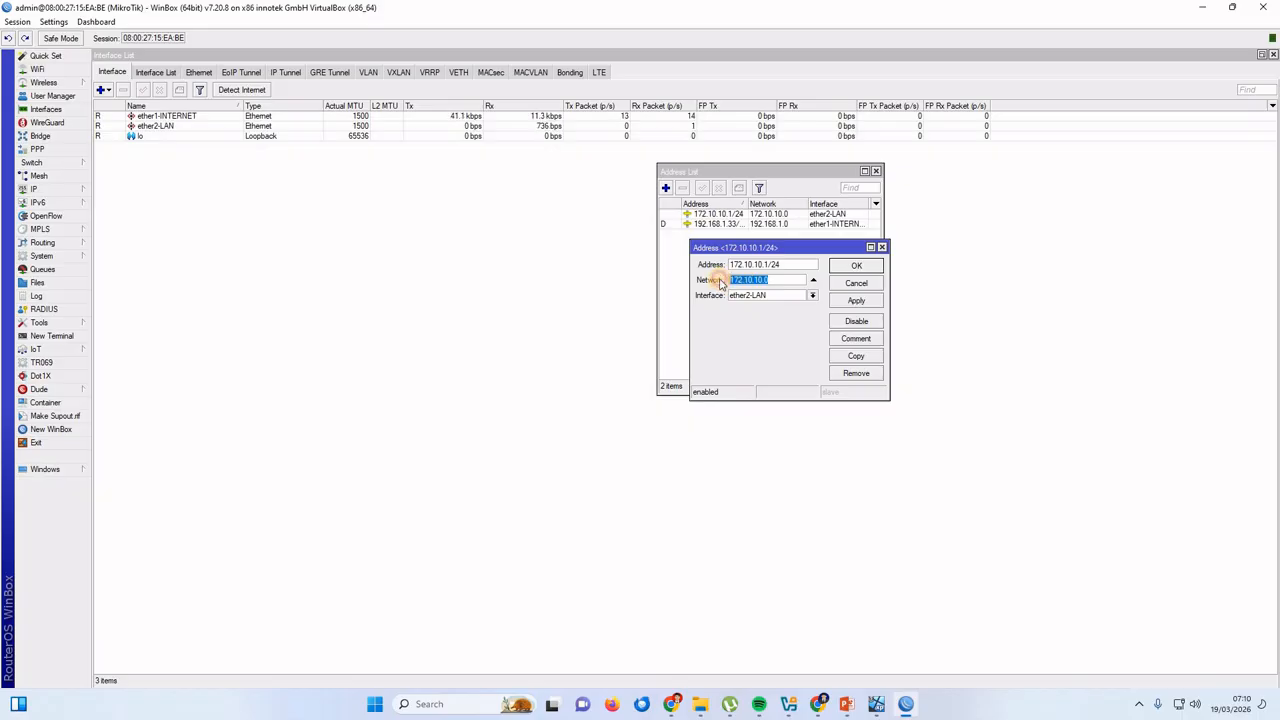
pyautogui.click(857, 268)
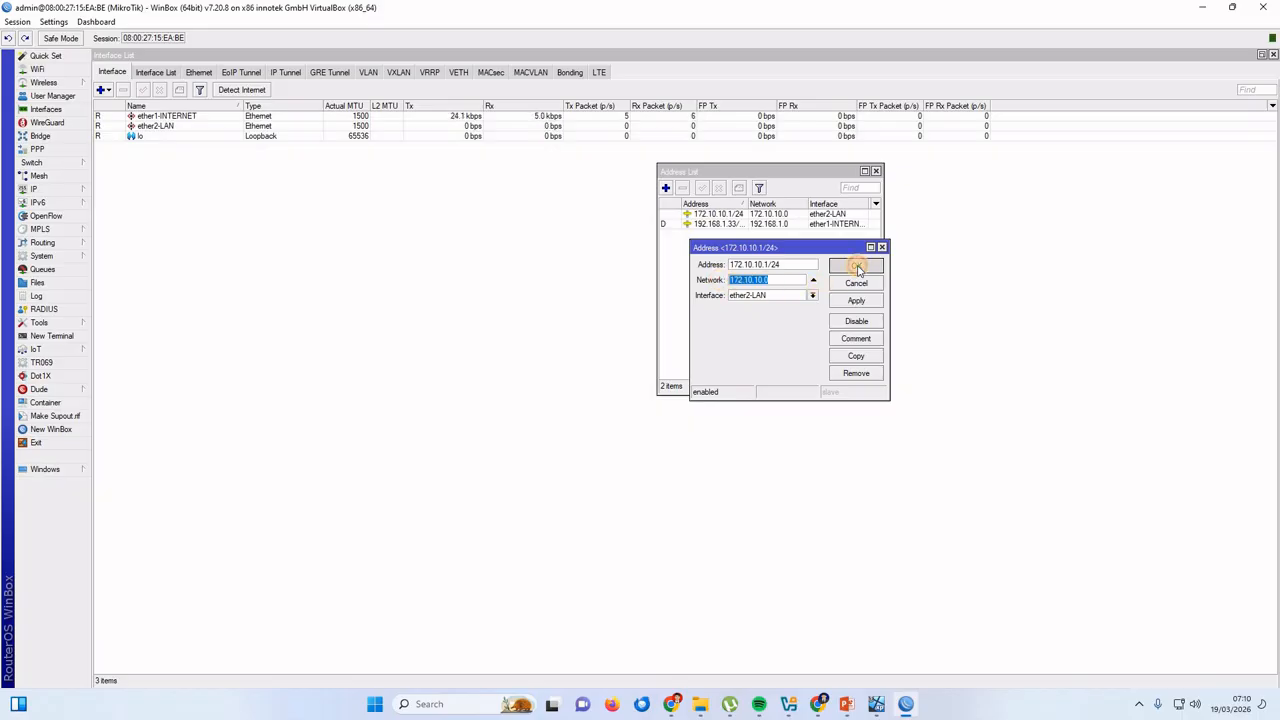
pyautogui.click(720, 215)
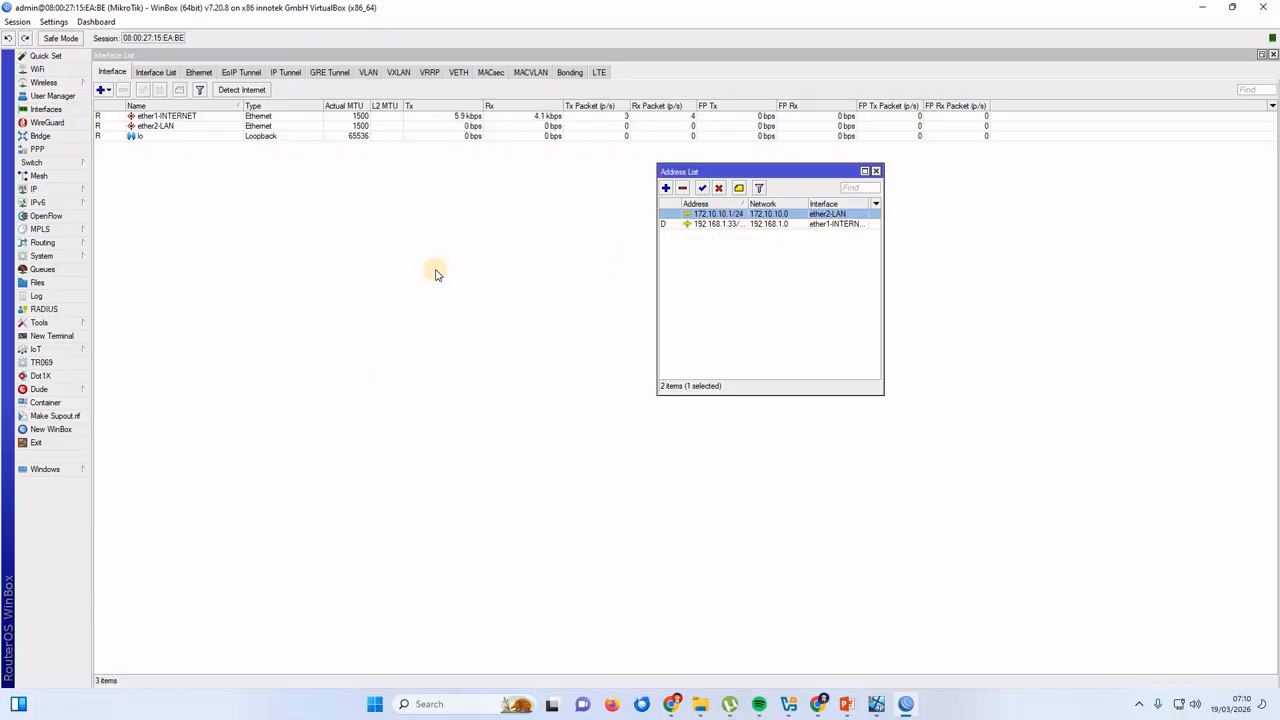
pyautogui.click(67, 193)
pyautogui.click(285, 240)
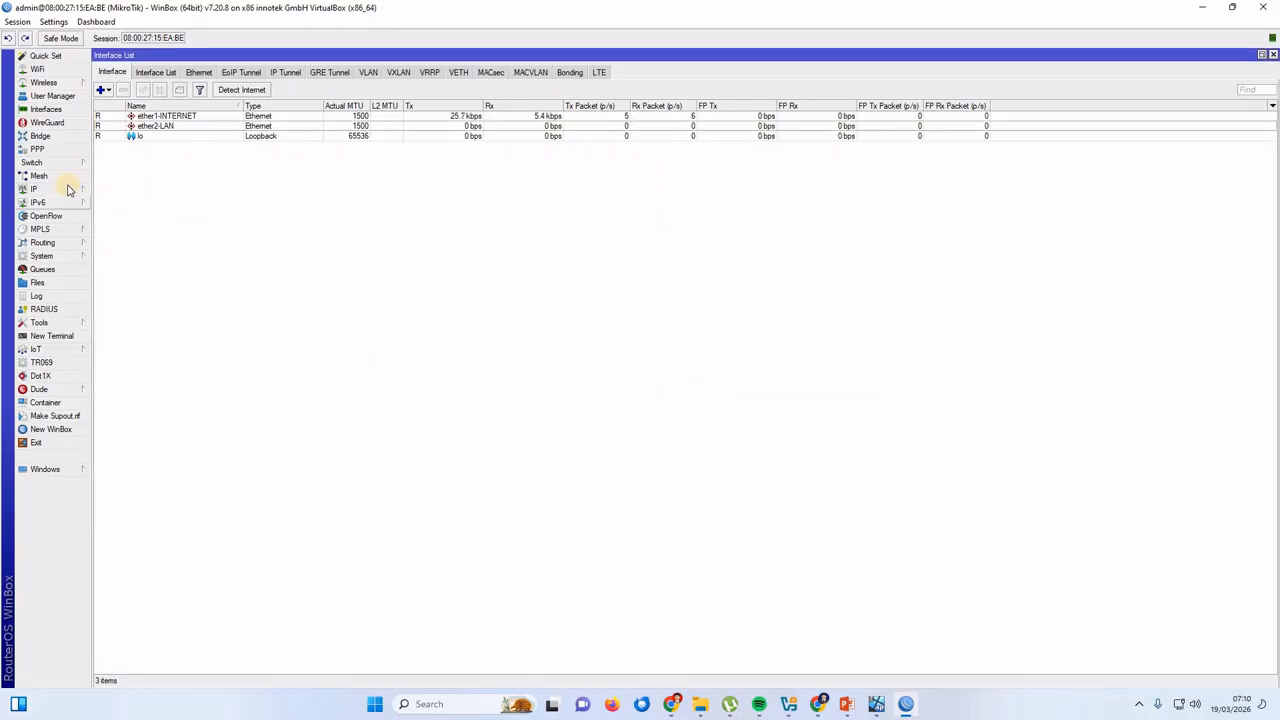
# Open the router's DHCP server list and close the interface list, address list and lo interface windows around it.
pyautogui.click(71, 190)
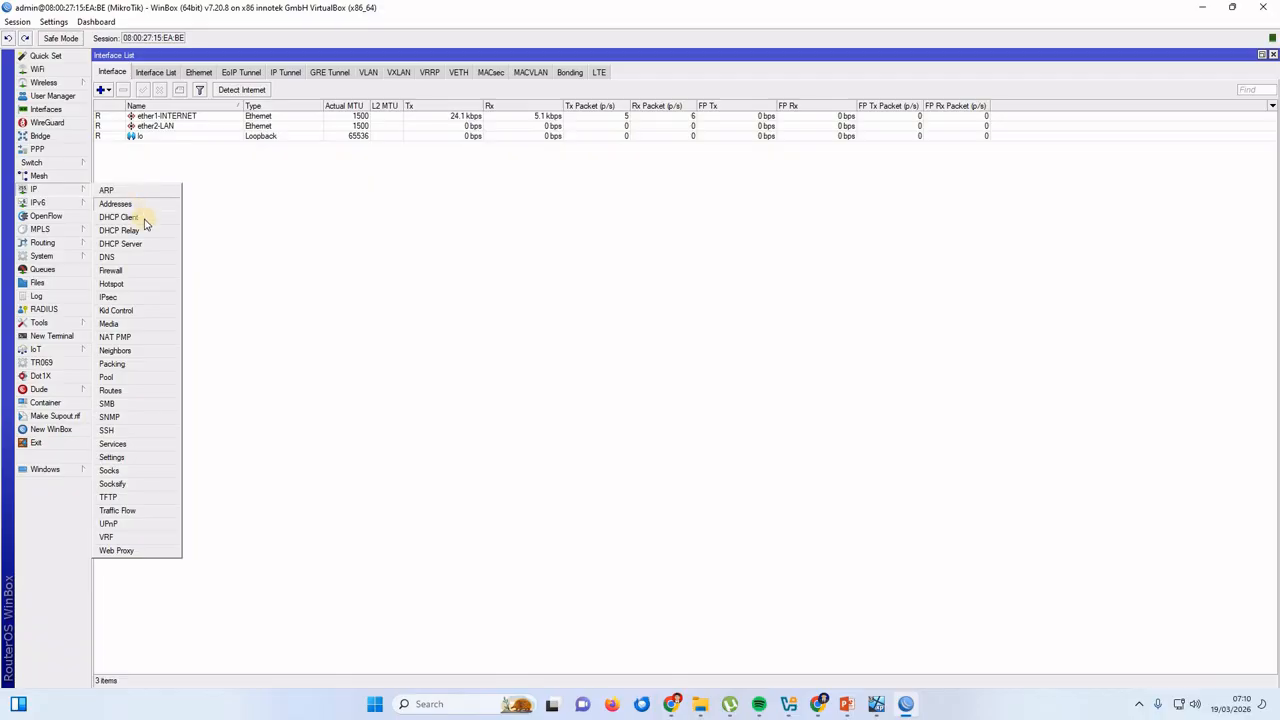
pyautogui.click(143, 249)
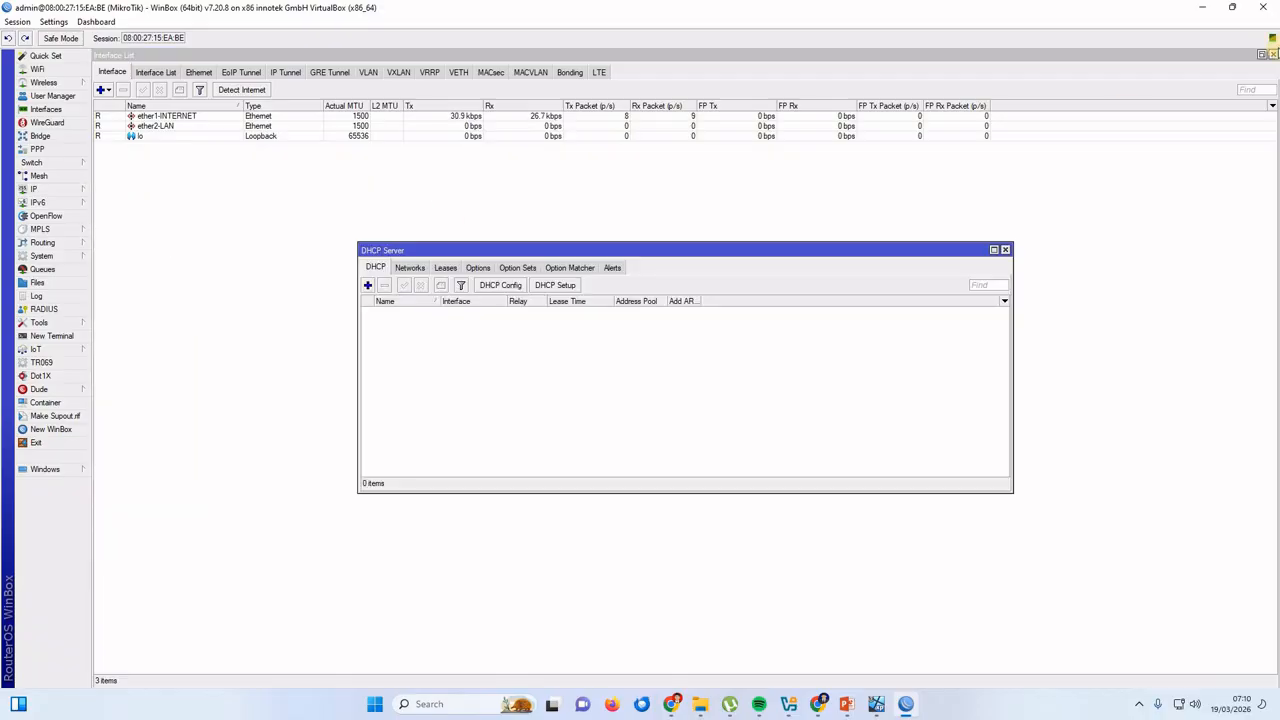
pyautogui.click(1274, 58)
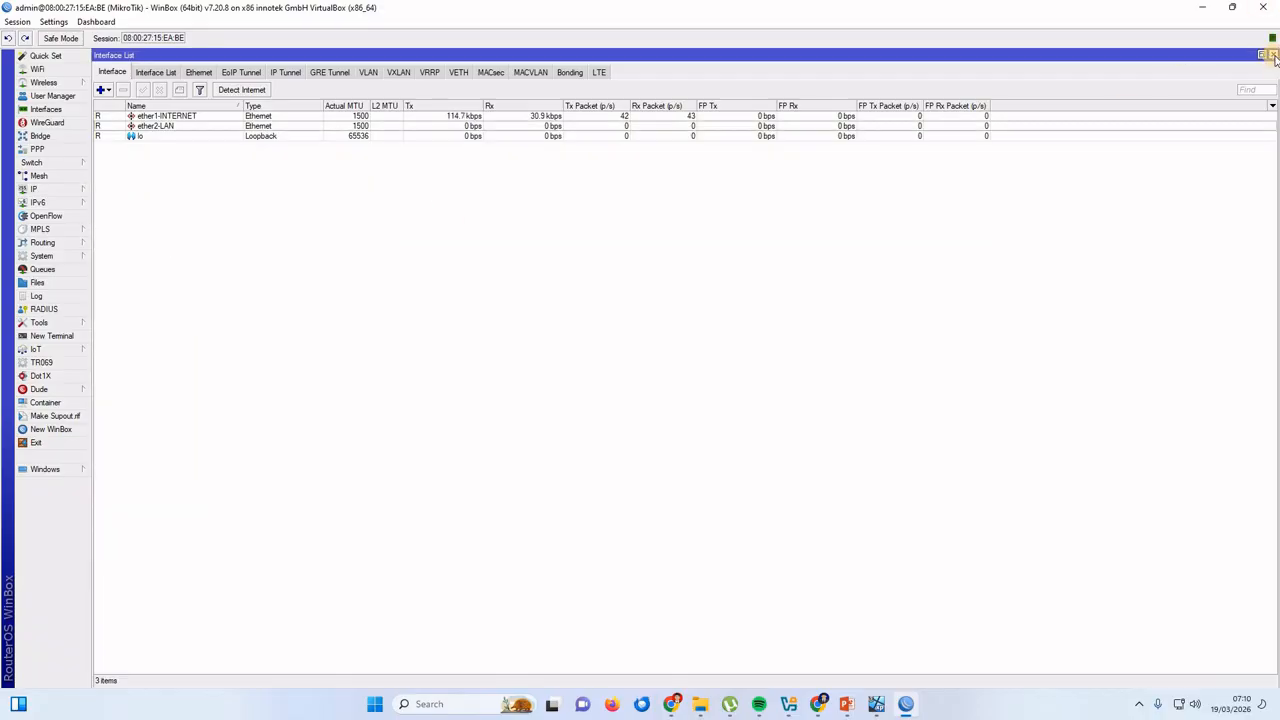
pyautogui.click(1274, 56)
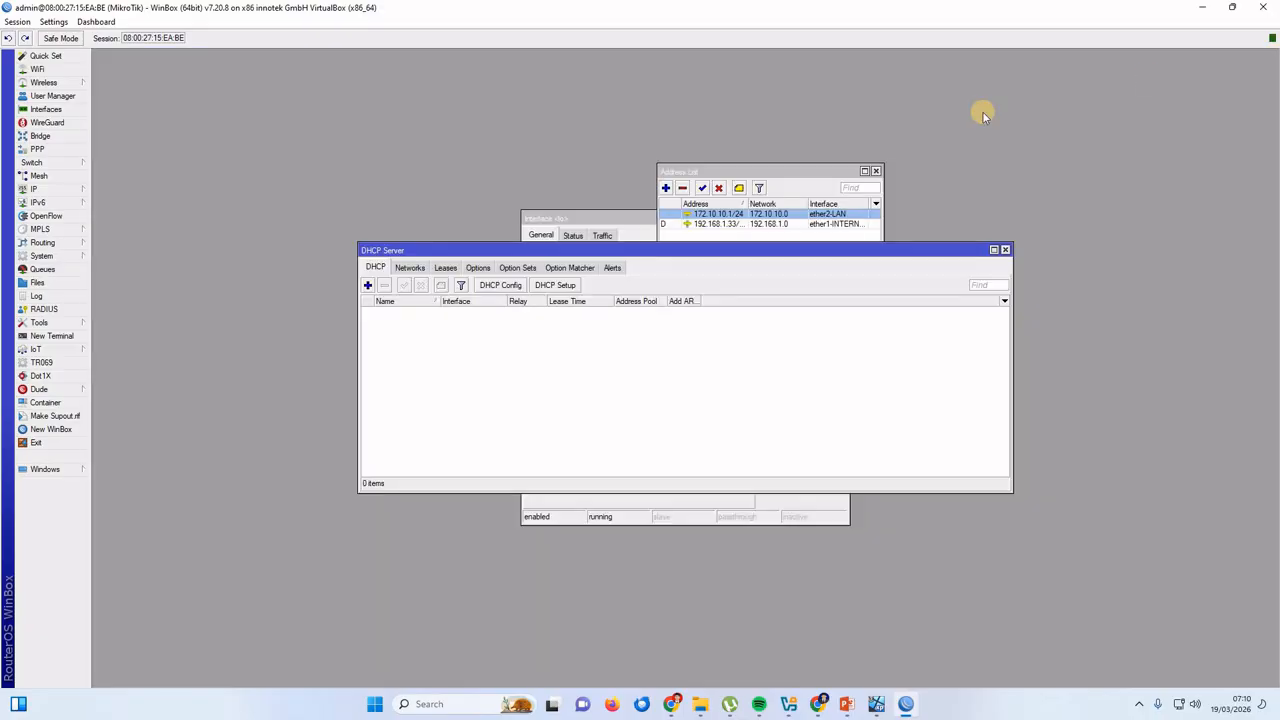
pyautogui.click(876, 172)
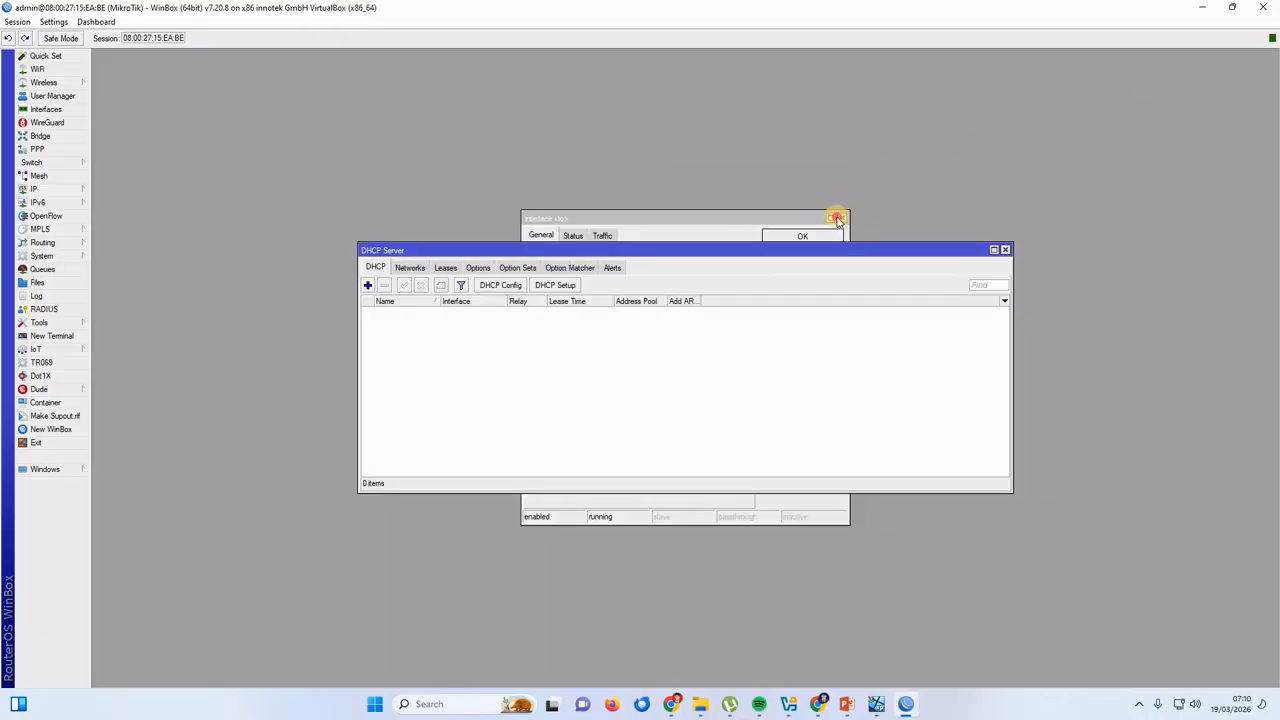
pyautogui.click(842, 218)
pyautogui.moveTo(576, 104)
pyautogui.mouseDown()
pyautogui.moveTo(574, 82)
pyautogui.moveTo(651, 109)
pyautogui.moveTo(551, 100)
pyautogui.moveTo(556, 115)
pyautogui.mouseUp()
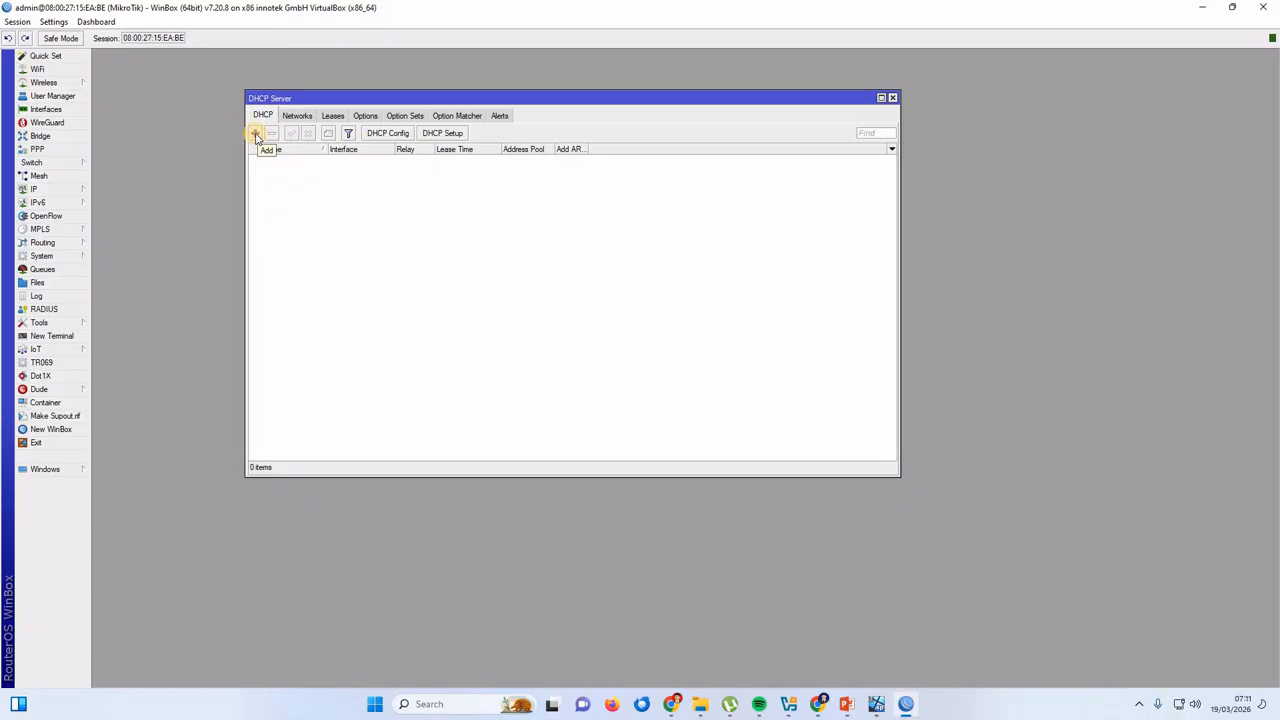
pyautogui.click(256, 135)
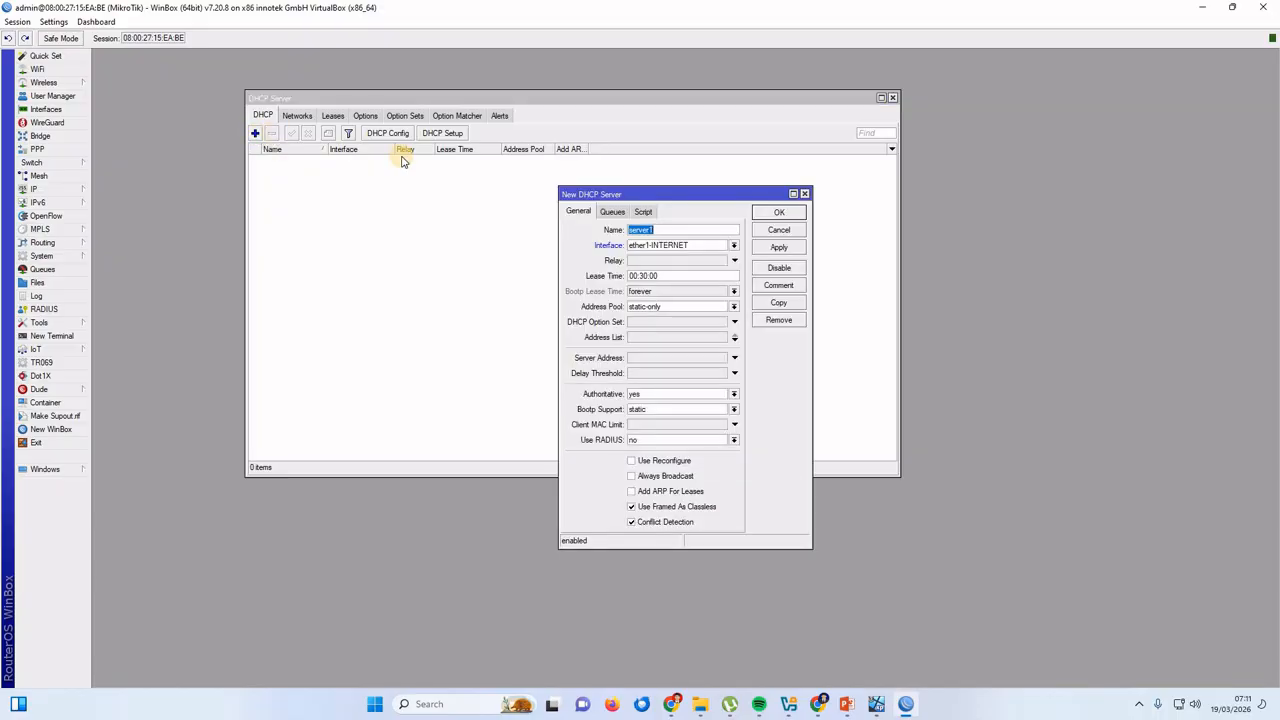
pyautogui.click(779, 232)
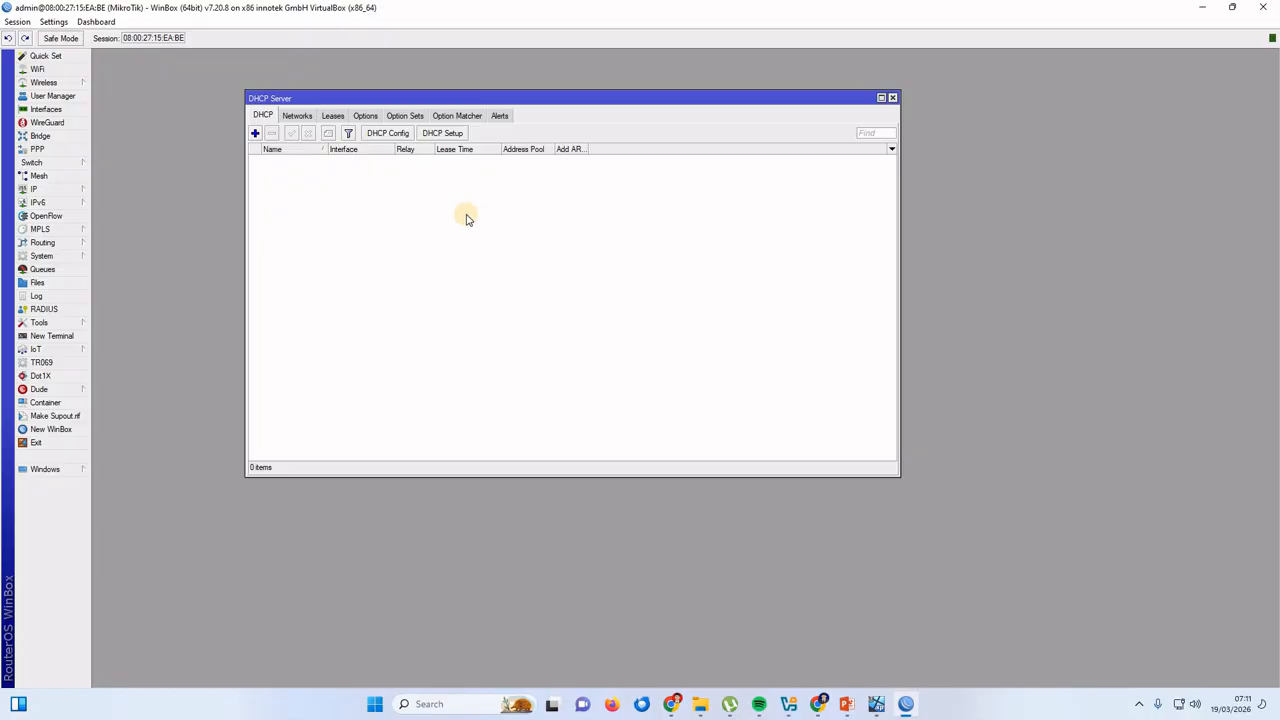
pyautogui.click(396, 134)
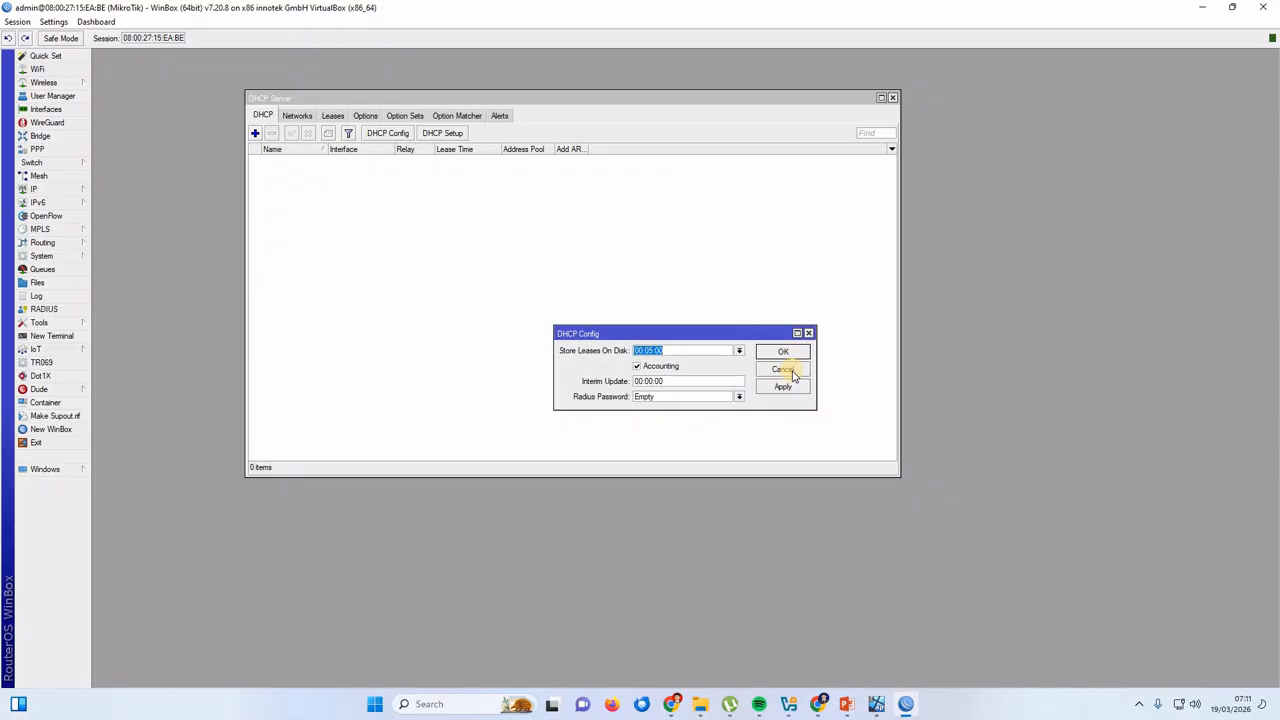
pyautogui.click(783, 369)
# Start the DHCP Setup wizard and choose ether2-LAN as the DHCP server interface.
pyautogui.click(442, 133)
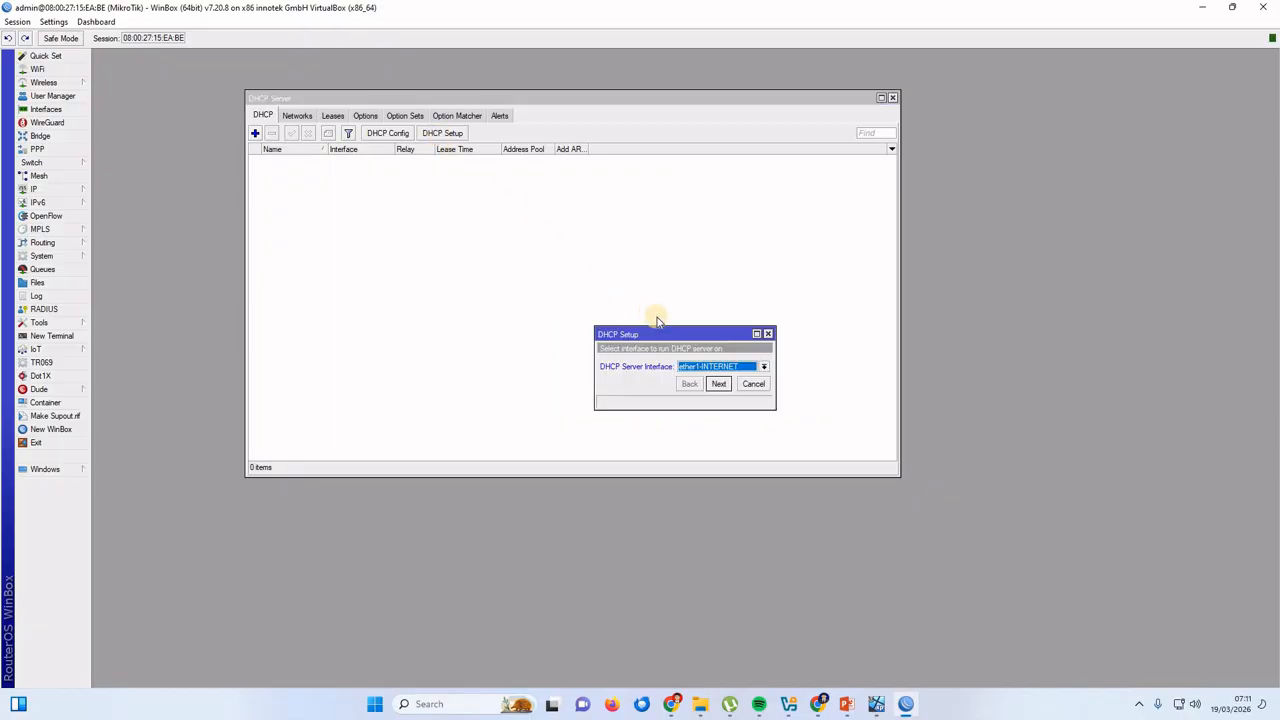
pyautogui.moveTo(658, 333); pyautogui.dragTo(561, 222)
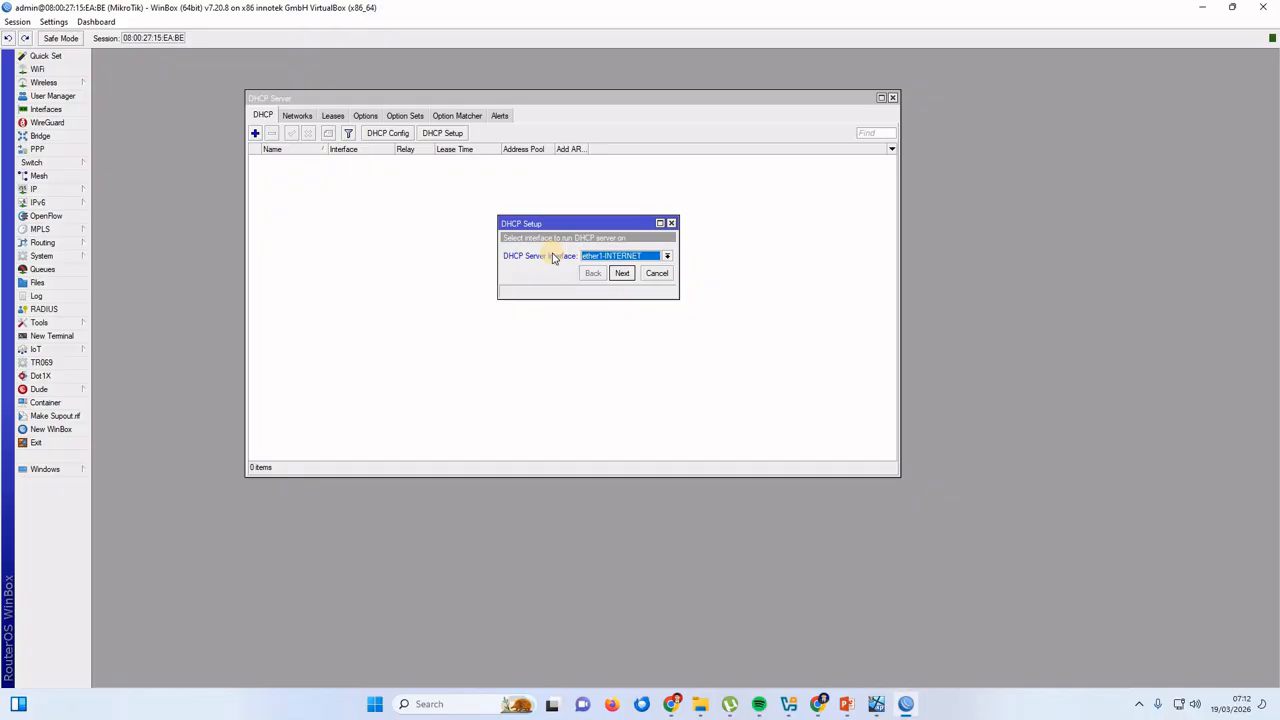
pyautogui.click(667, 256)
pyautogui.click(627, 276)
pyautogui.click(622, 274)
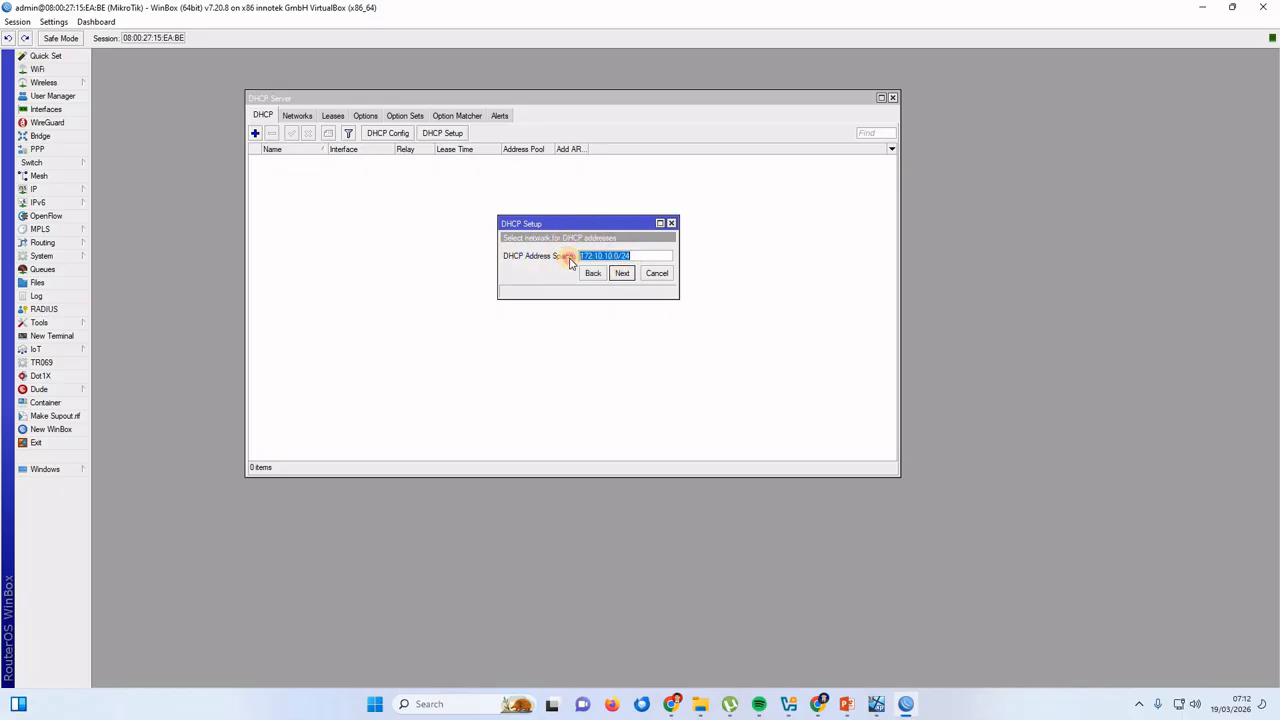
# Accept 172.10.10.0/24 as the DHCP address space and 172.10.10.1 as the gateway for the DHCP network.
pyautogui.click(622, 256)
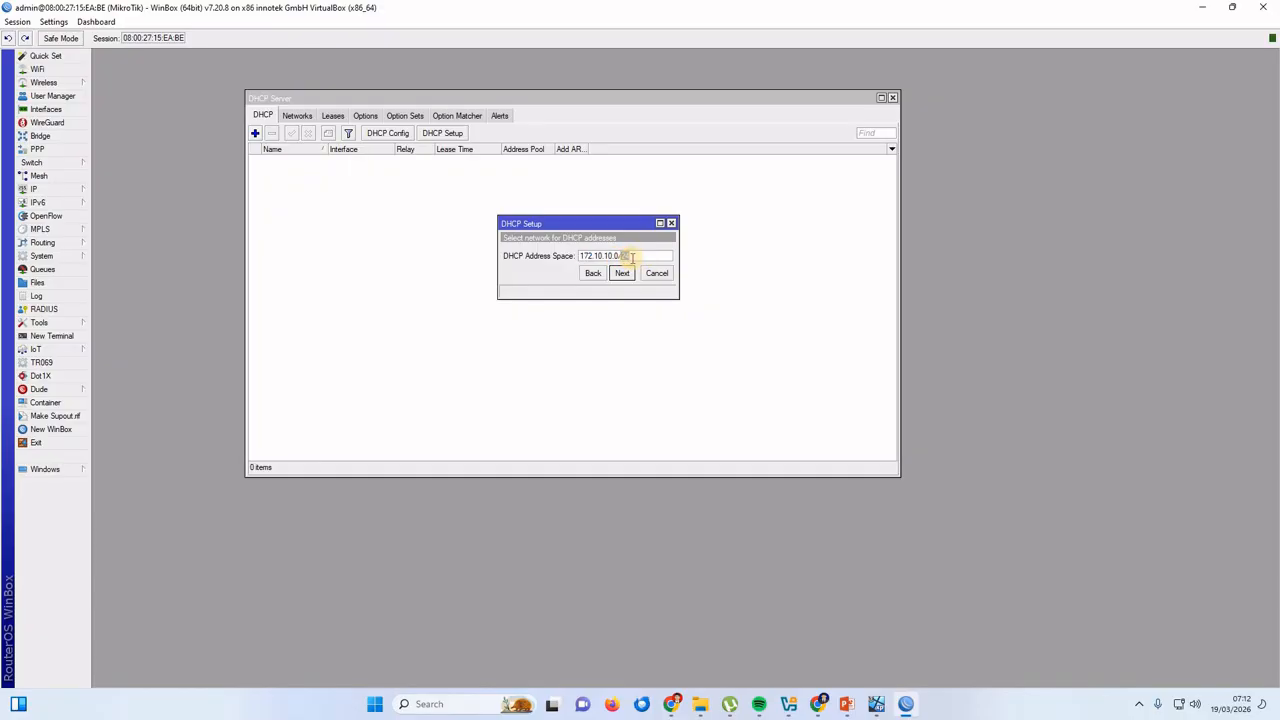
pyautogui.moveTo(581, 258); pyautogui.dragTo(620, 257)
pyautogui.click(606, 255)
pyautogui.click(623, 274)
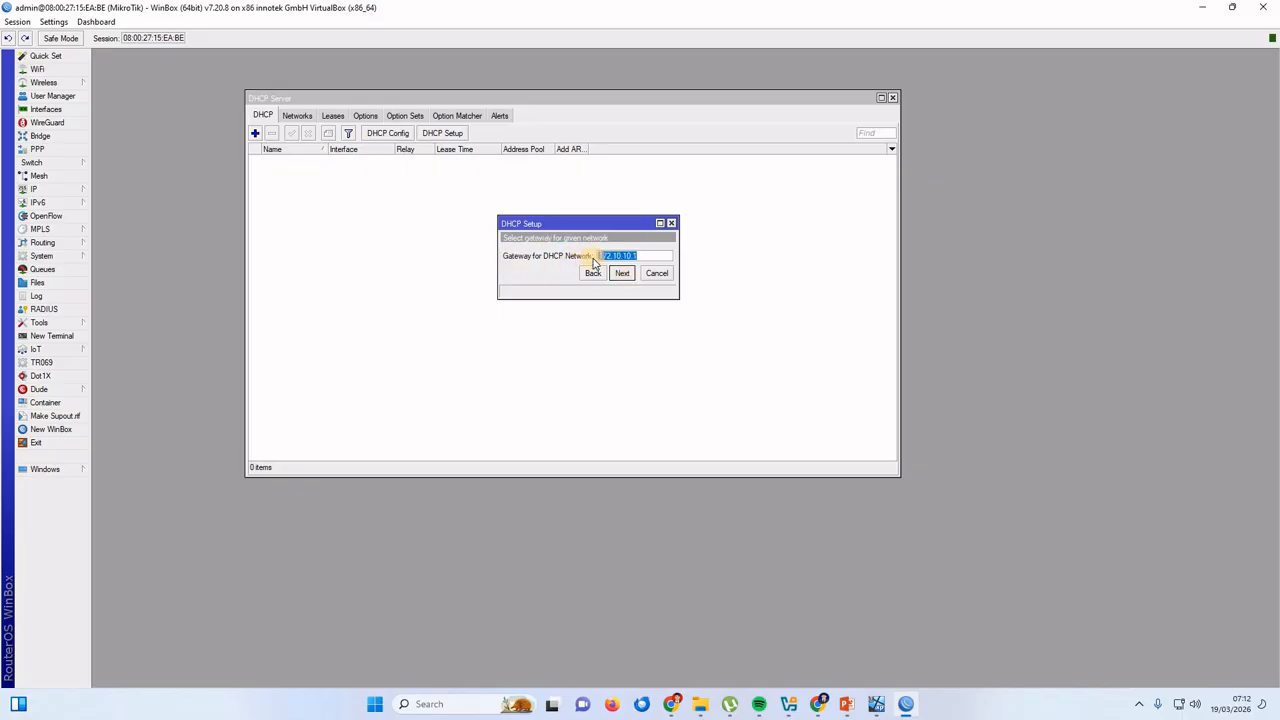
pyautogui.moveTo(648, 257); pyautogui.dragTo(596, 257)
pyautogui.click(622, 273)
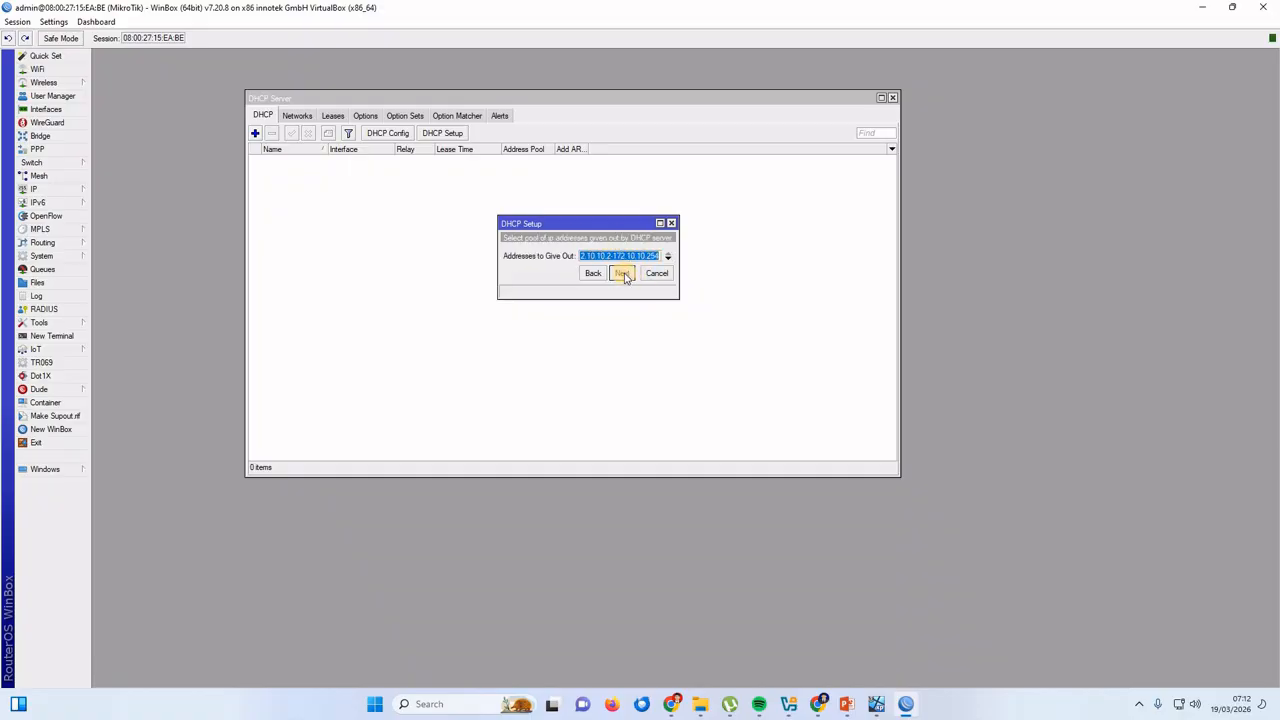
pyautogui.click(611, 255)
pyautogui.moveTo(611, 255); pyautogui.dragTo(551, 254)
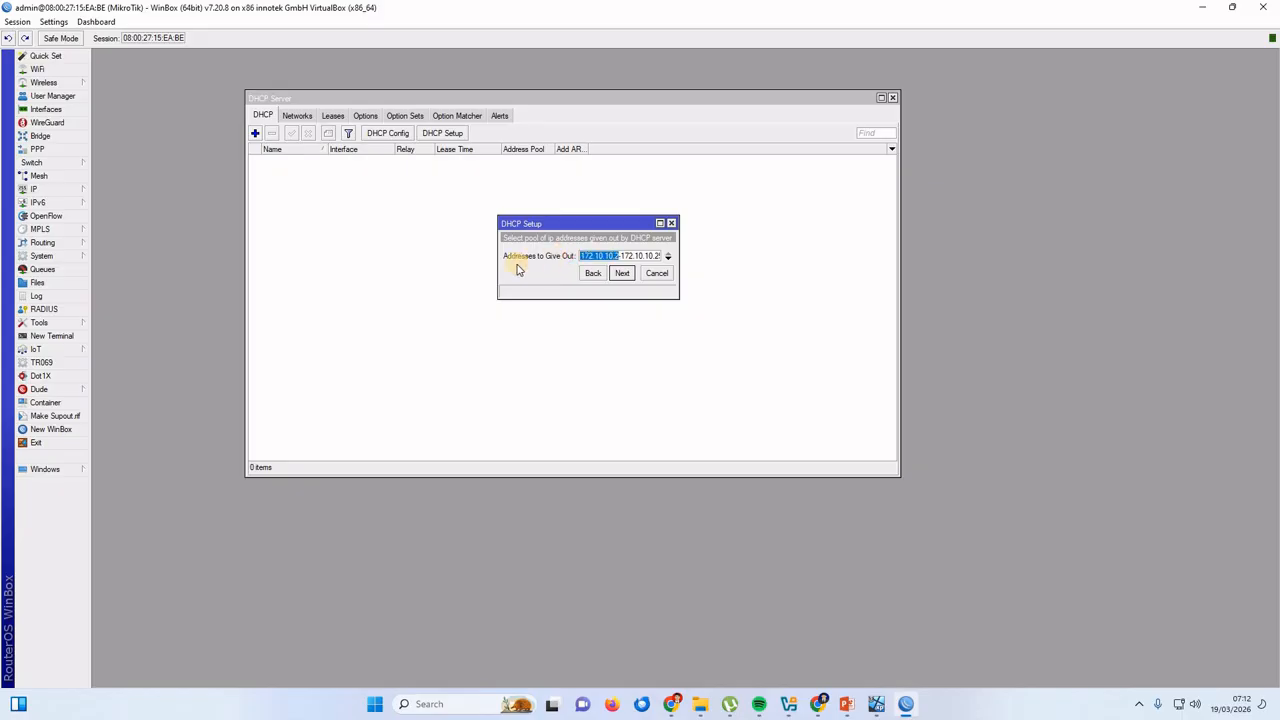
pyautogui.click(633, 257)
pyautogui.moveTo(579, 255); pyautogui.dragTo(665, 257)
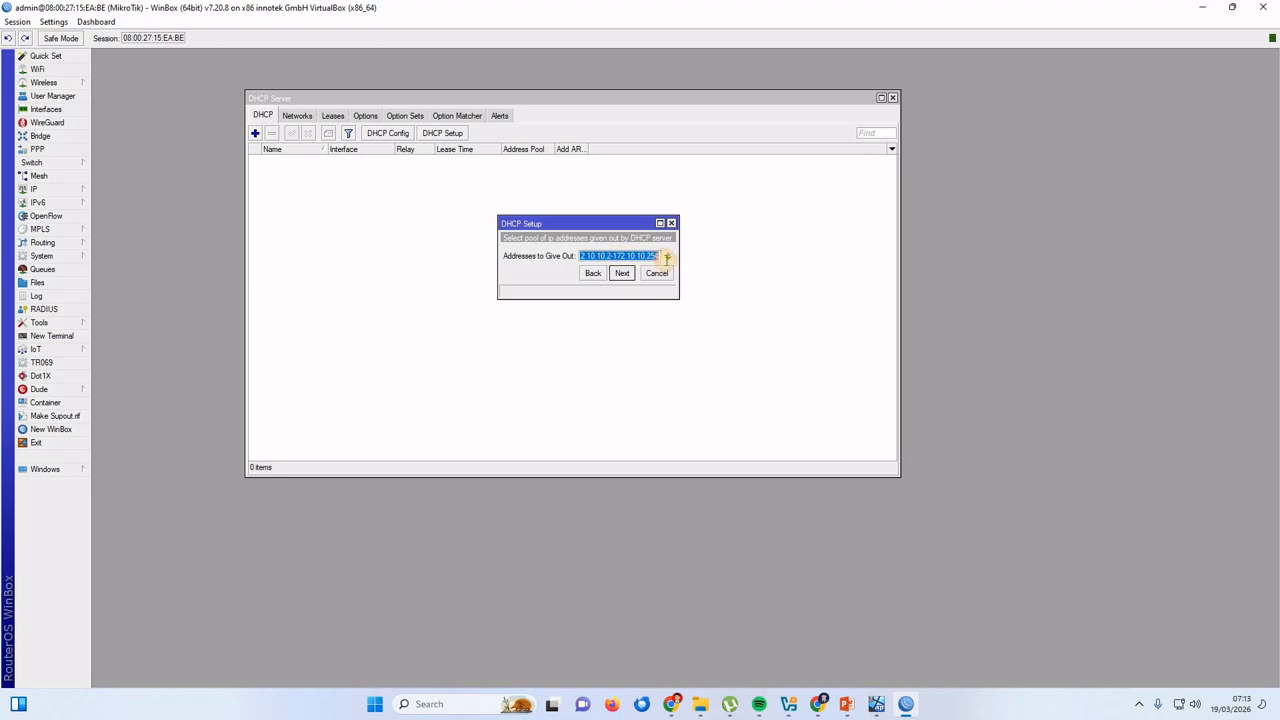
pyautogui.click(668, 259)
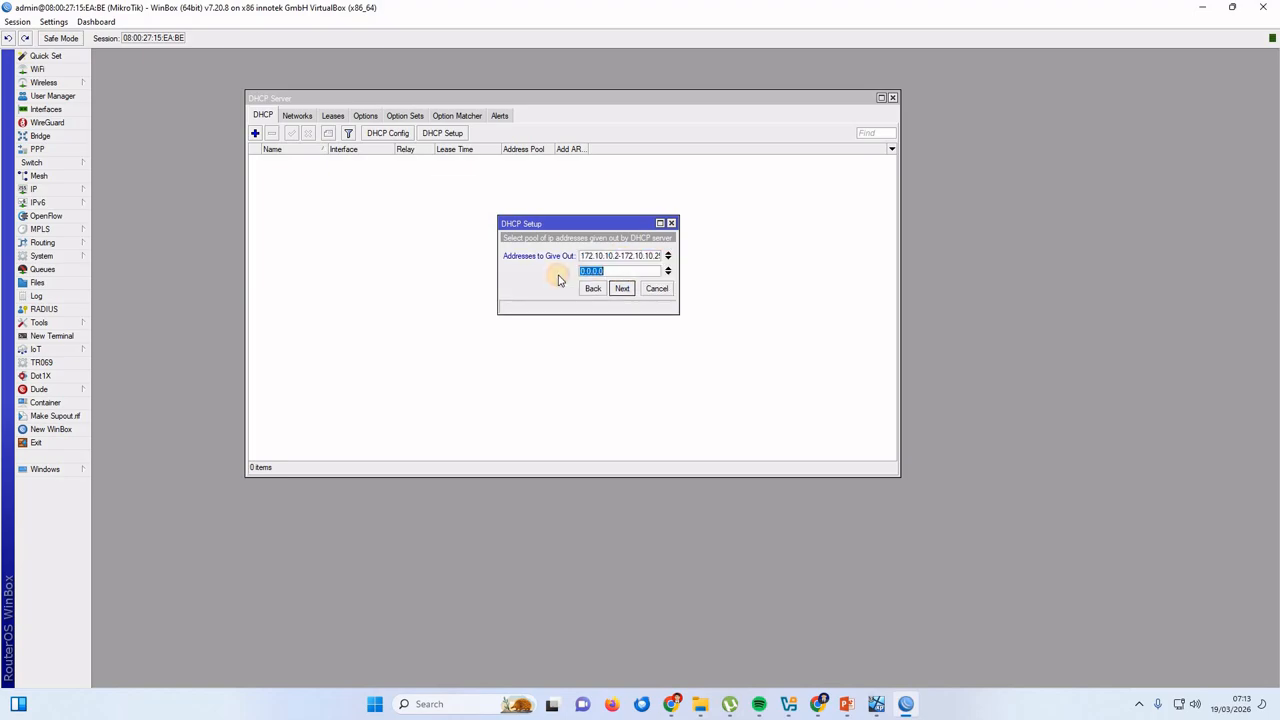
pyautogui.click(668, 256)
pyautogui.moveTo(628, 256); pyautogui.dragTo(560, 252)
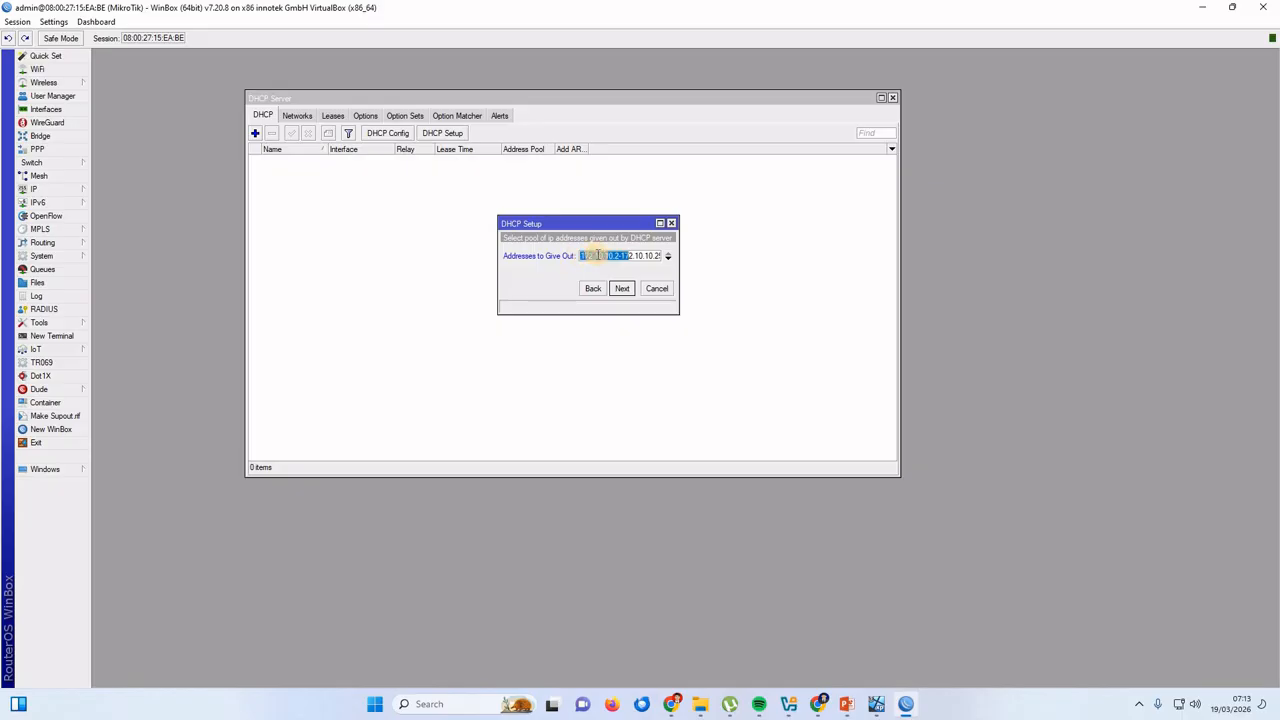
pyautogui.click(634, 253)
pyautogui.doubleClick(615, 257)
pyautogui.click(622, 255)
pyautogui.click(667, 256)
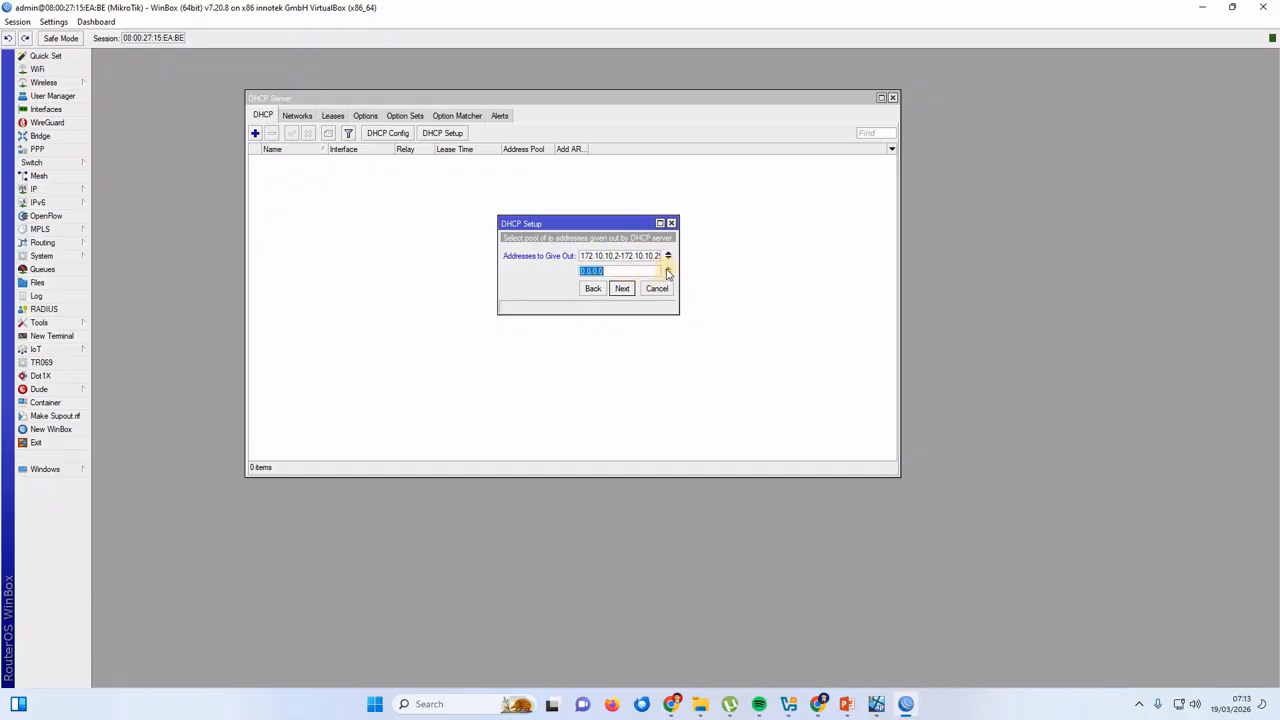
pyautogui.click(668, 268)
pyautogui.click(632, 255)
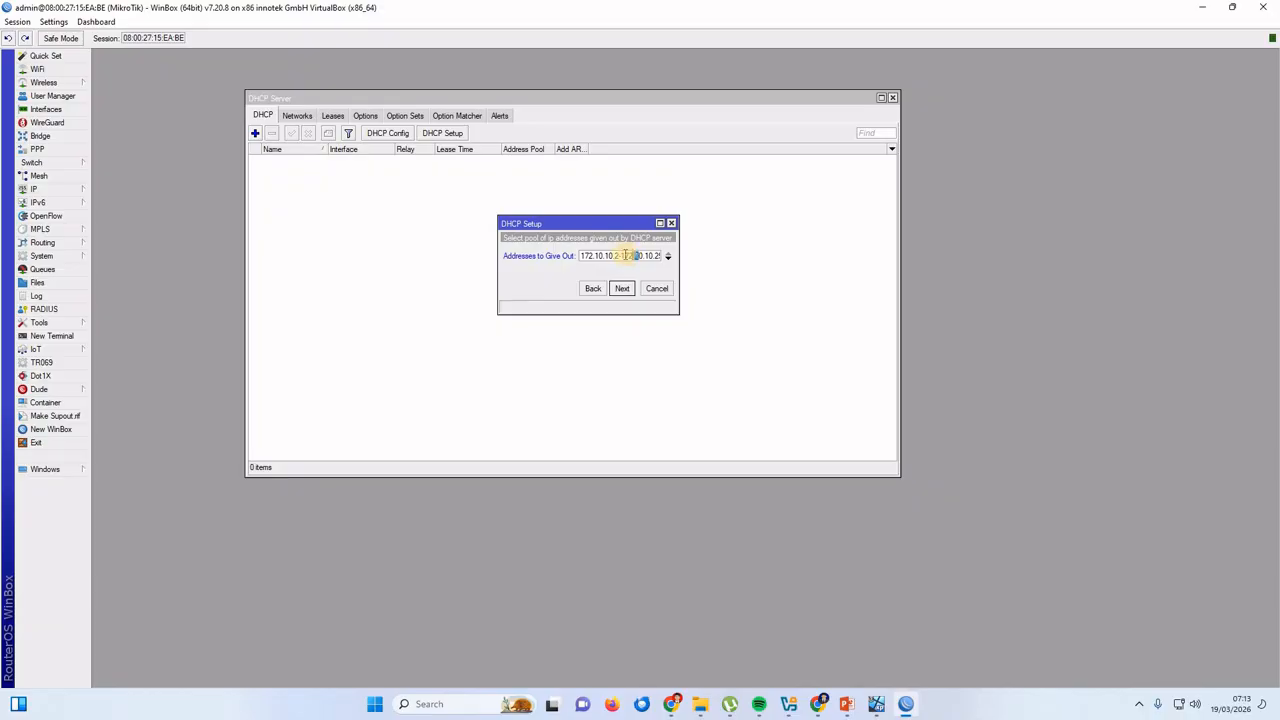
pyautogui.moveTo(603, 255)
pyautogui.mouseDown()
pyautogui.moveTo(668, 252)
pyautogui.moveTo(596, 256)
pyautogui.mouseUp()
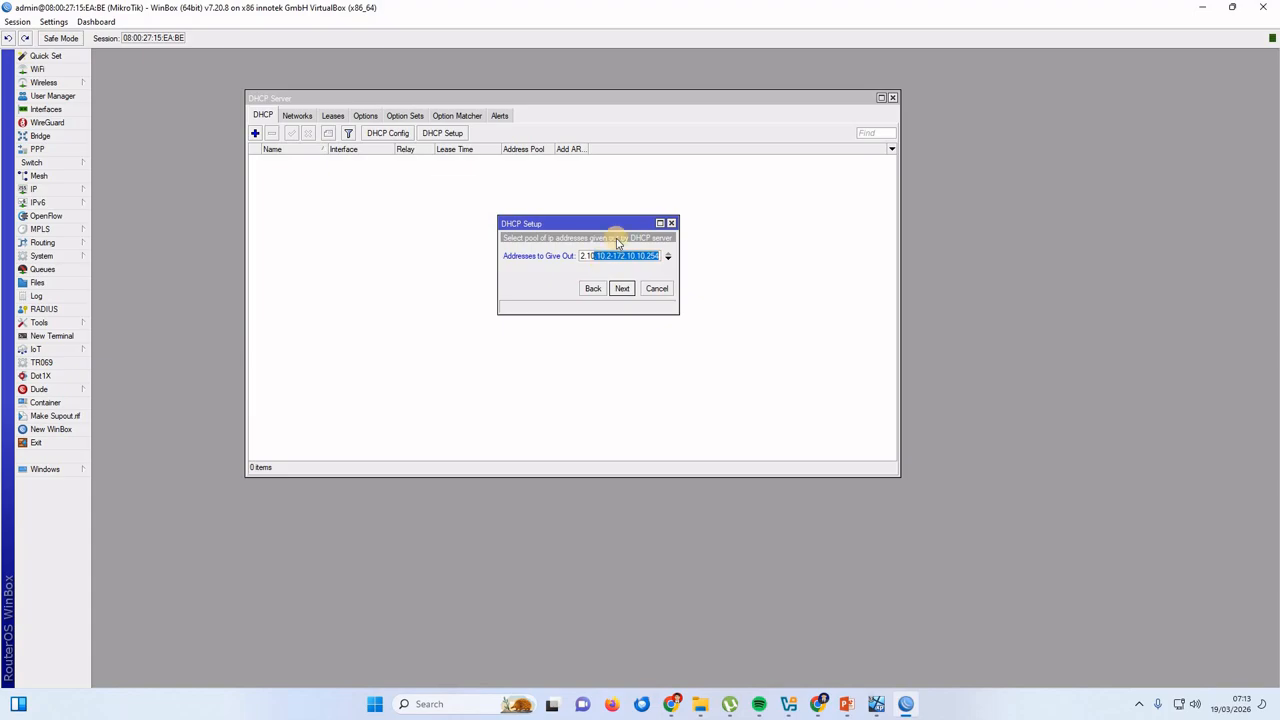
# Accept the pool 172.10.10.2-172.10.10.254 without adding DNS servers, and complete the setup with a lease time of 00:30:00.
pyautogui.click(622, 288)
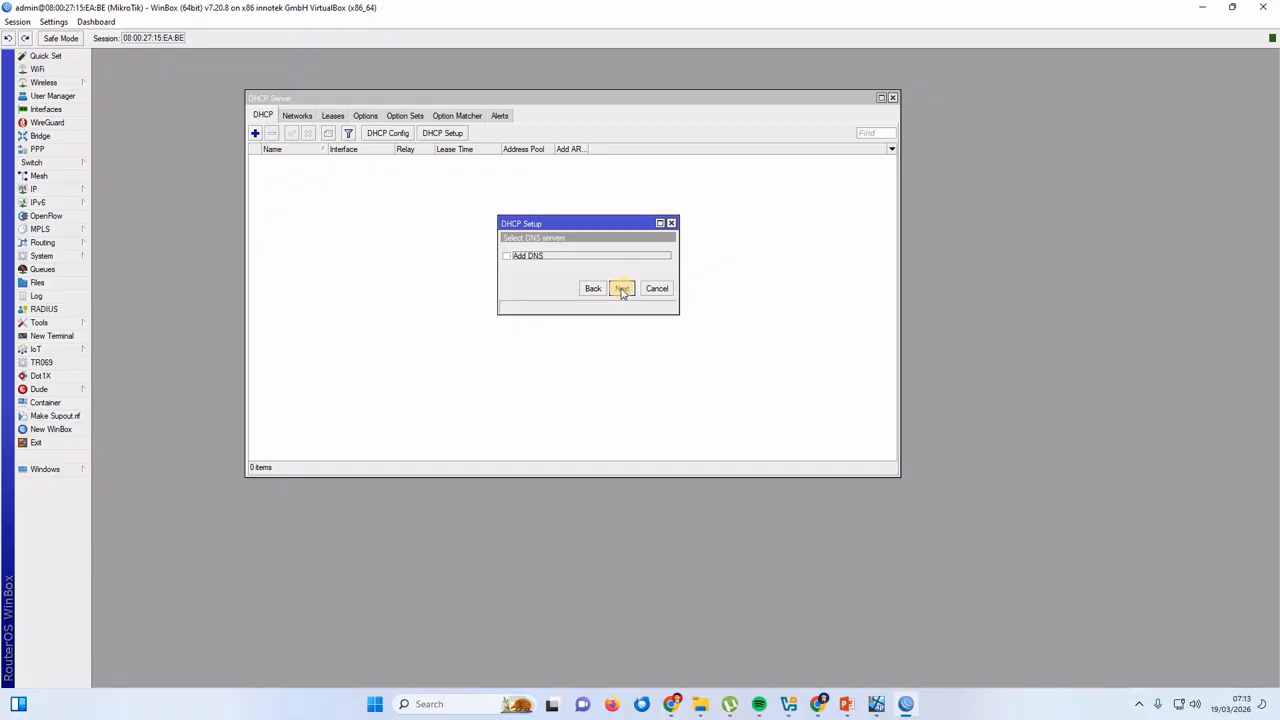
pyautogui.click(622, 289)
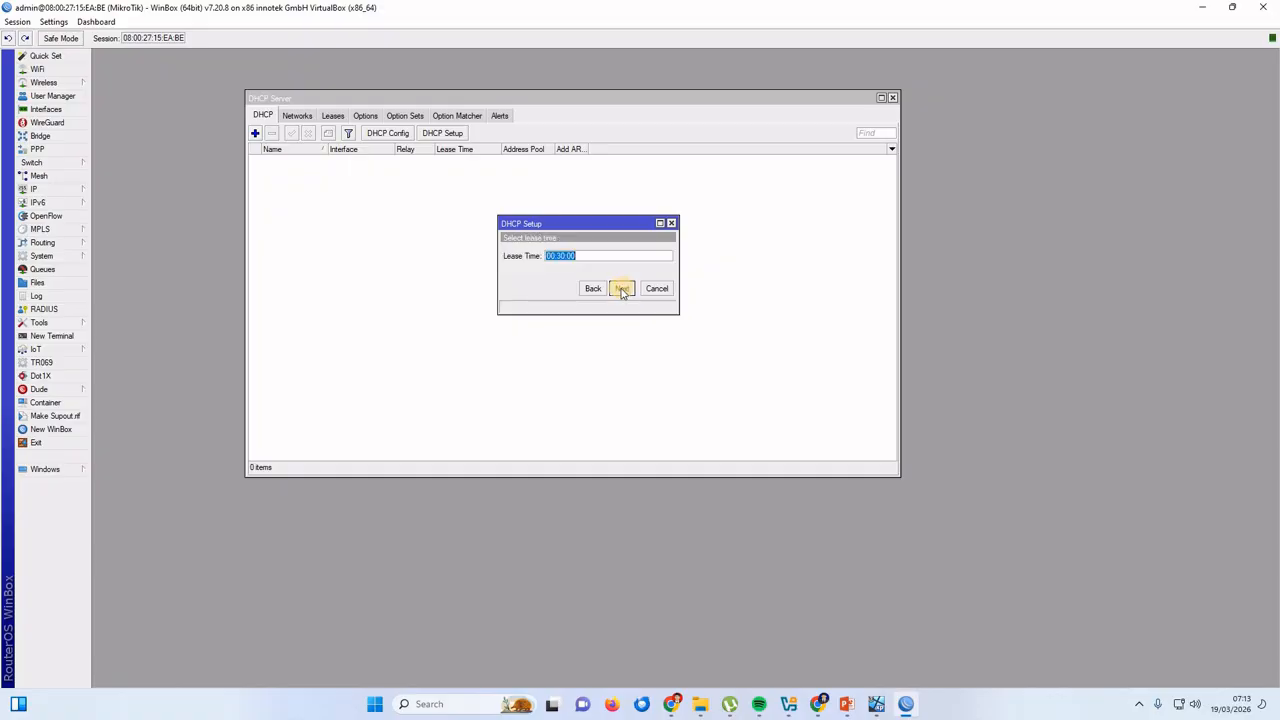
pyautogui.click(586, 253)
pyautogui.doubleClick(560, 255)
pyautogui.moveTo(578, 255); pyautogui.dragTo(544, 257)
pyautogui.click(572, 256)
pyautogui.rightClick(556, 257)
pyautogui.click(580, 260)
pyautogui.click(621, 289)
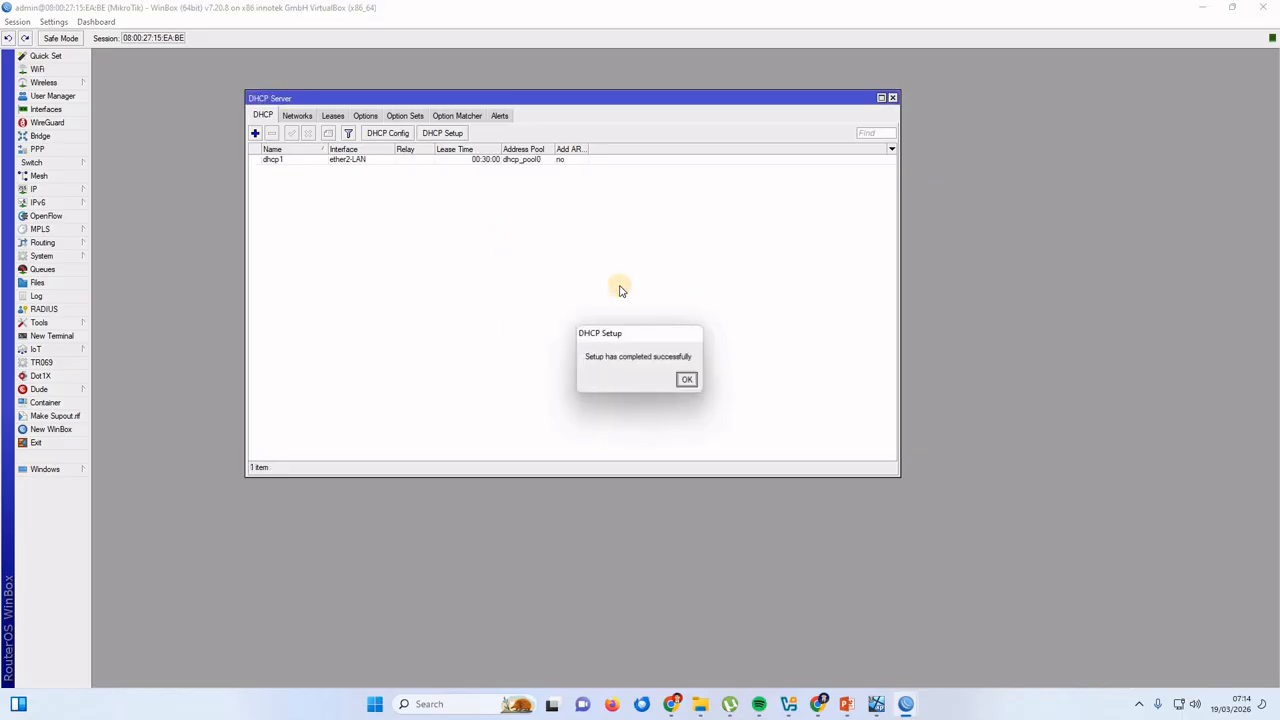
# Dismiss the setup completion message and widen the Address Pool column in the DHCP server list.
pyautogui.click(687, 380)
pyautogui.moveTo(556, 149); pyautogui.dragTo(590, 149)
pyautogui.click(541, 162)
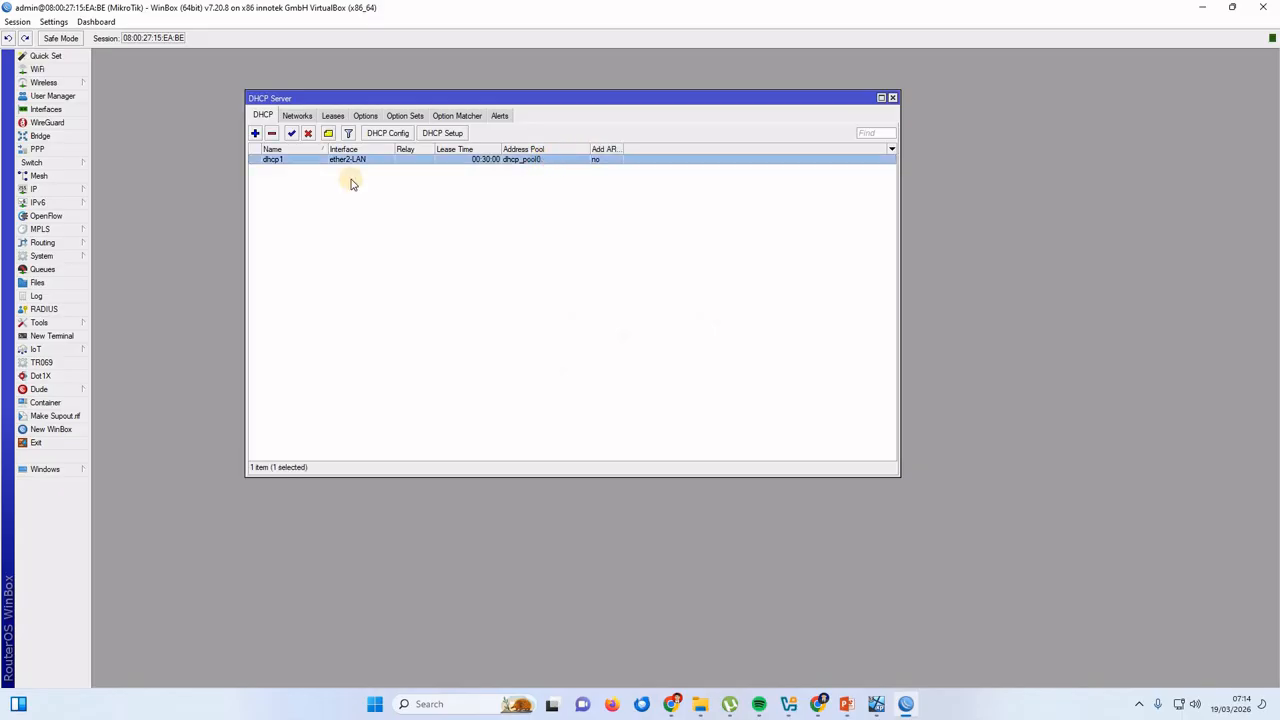
# Examine the address range of dhcp_pool0 in the router's IP pools and close the pool windows without changing anything.
pyautogui.click(52, 190)
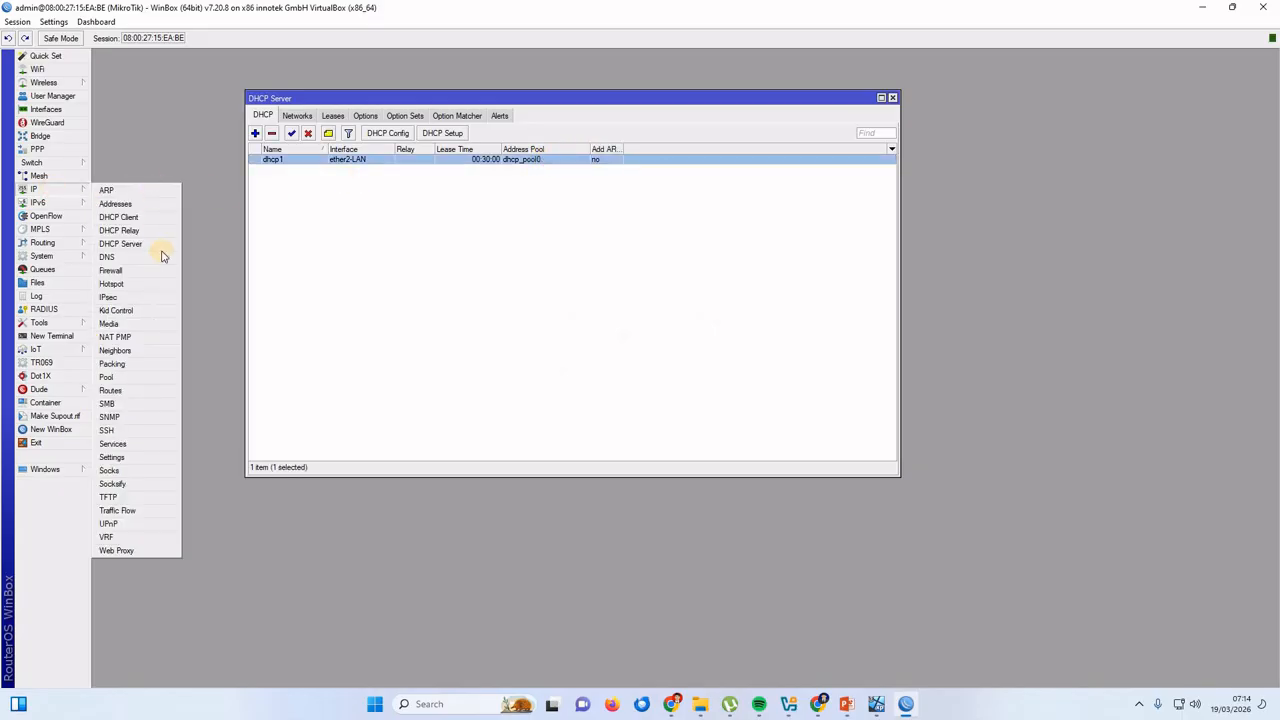
pyautogui.click(140, 380)
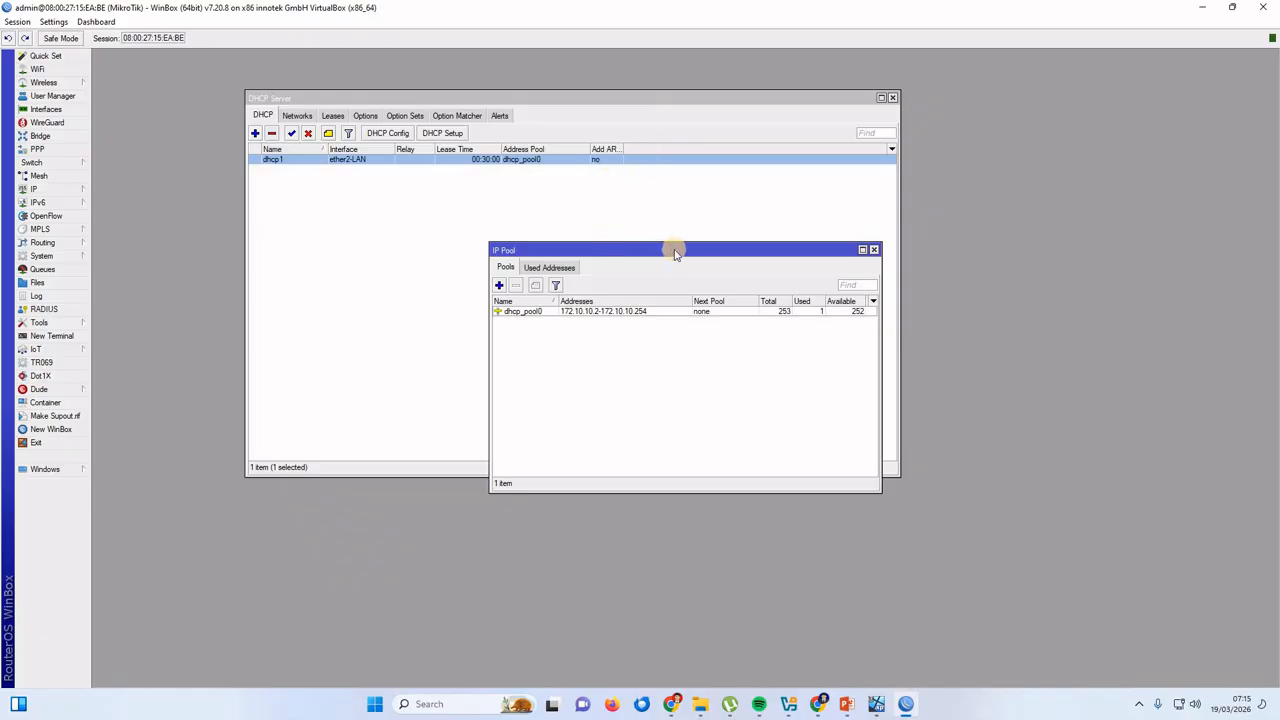
pyautogui.moveTo(672, 254); pyautogui.dragTo(541, 192)
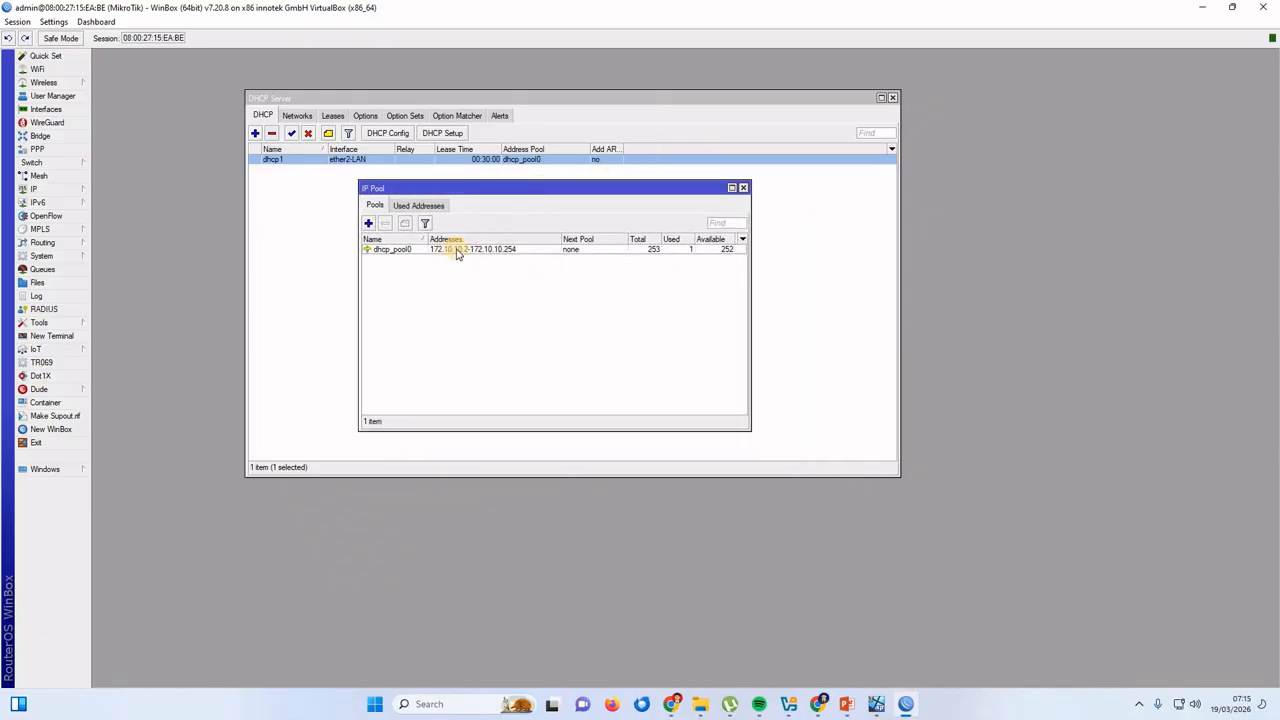
pyautogui.doubleClick(450, 250)
pyautogui.moveTo(650, 342); pyautogui.dragTo(724, 343)
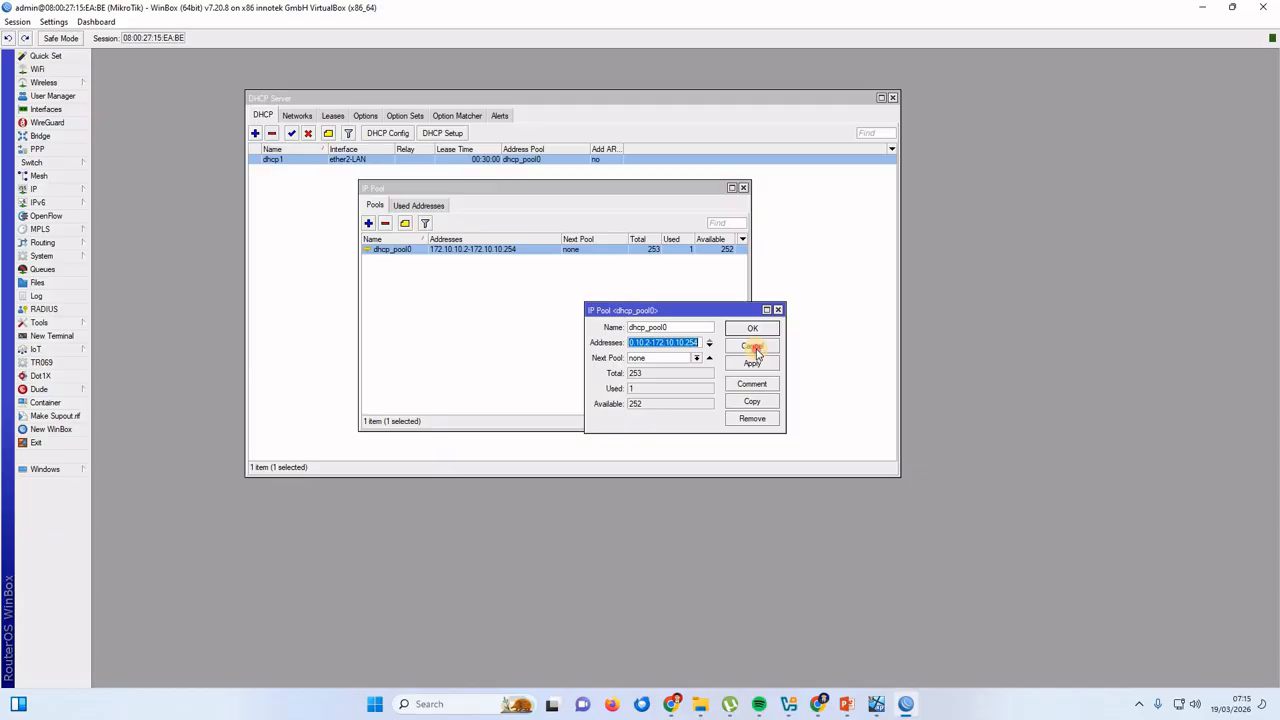
pyautogui.click(752, 347)
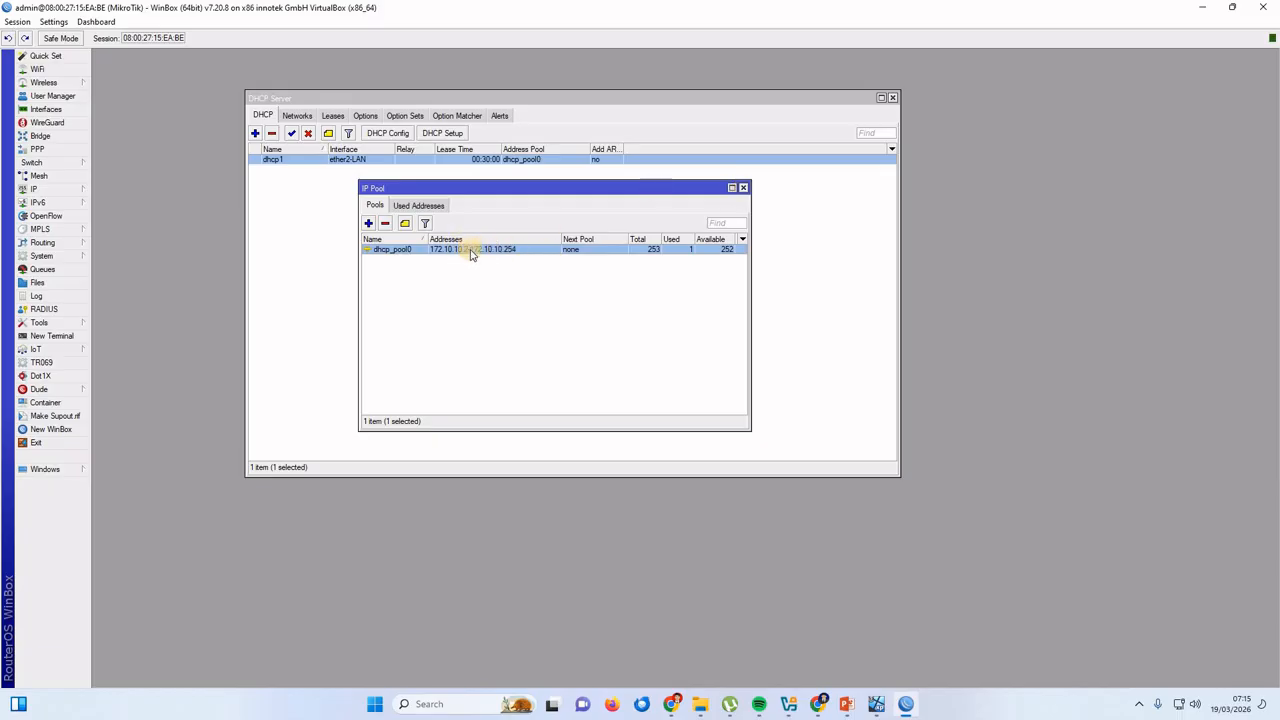
pyautogui.click(744, 189)
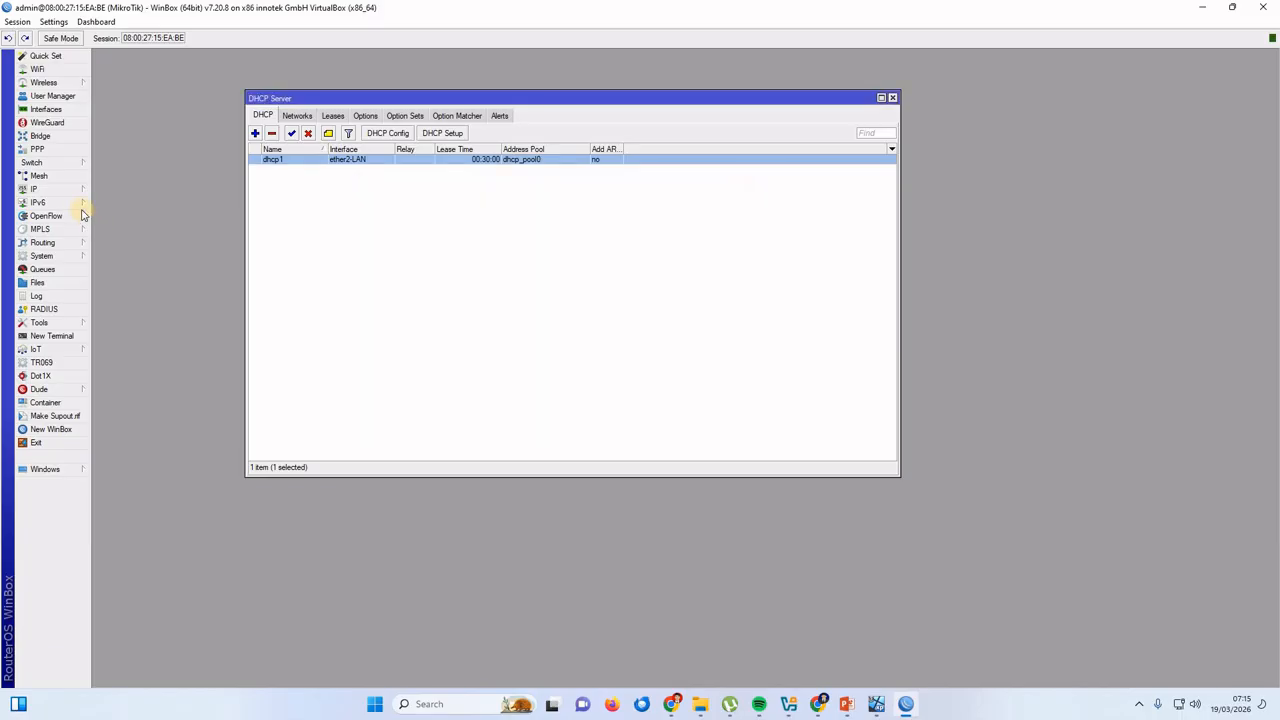
# Switch to VirtualBox Manager, bring up the running winqsb machine and dismiss its mouse integration notice.
pyautogui.click(789, 703)
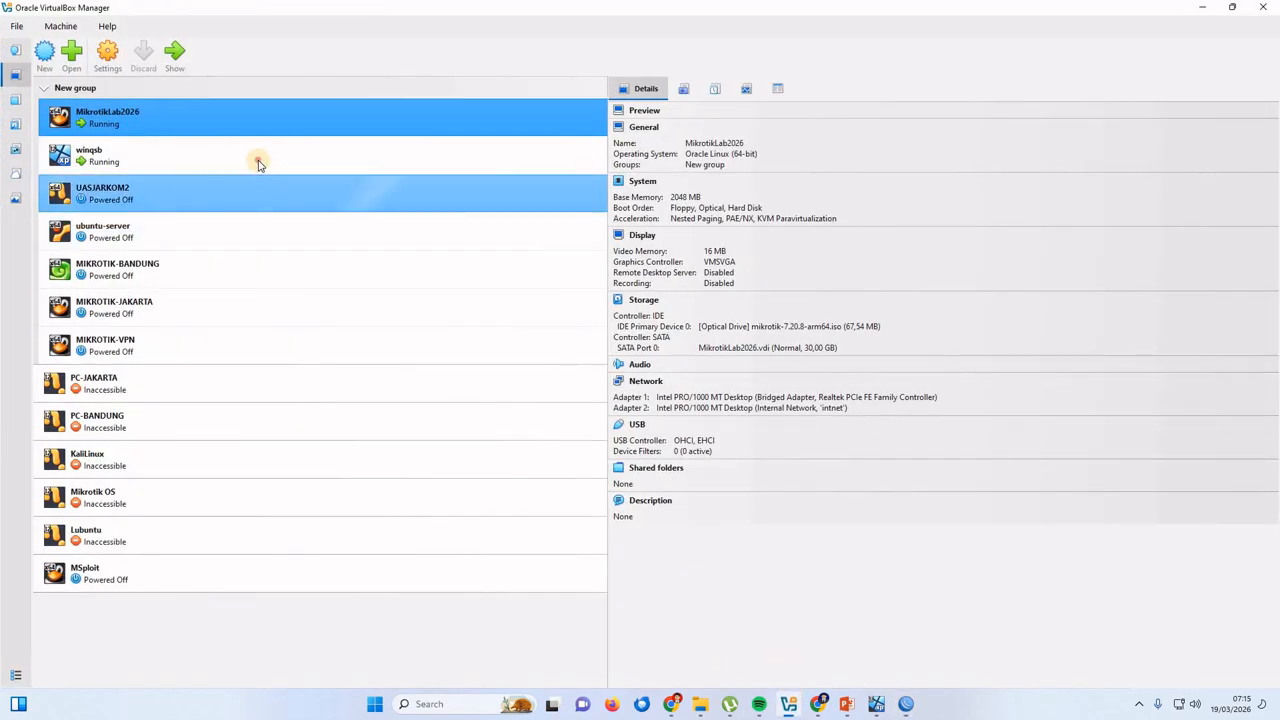
pyautogui.click(255, 158)
pyautogui.click(176, 56)
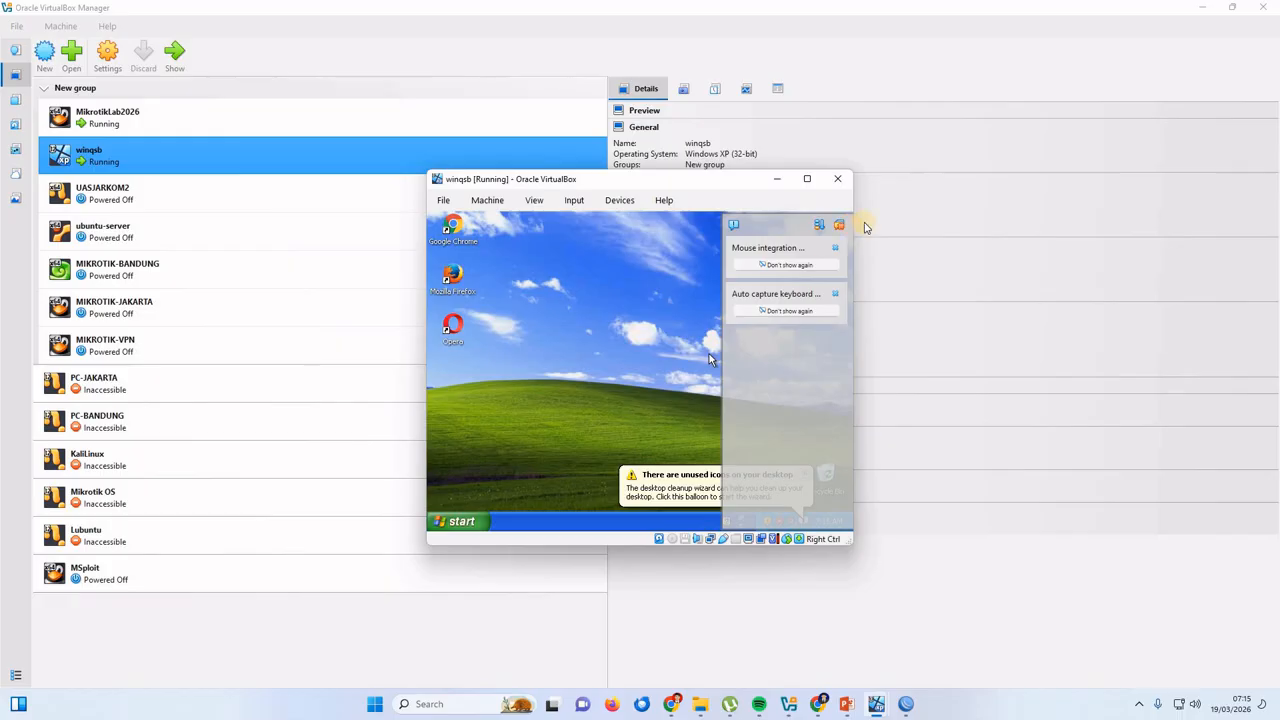
pyautogui.click(836, 250)
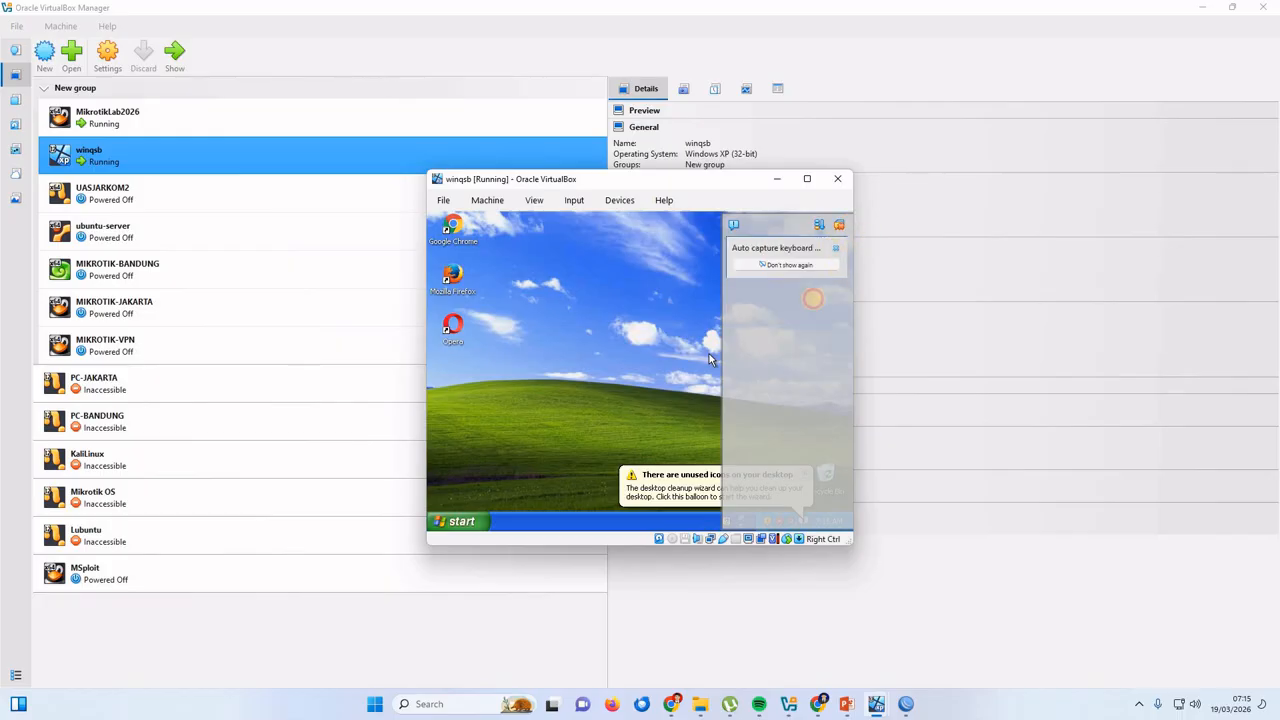
# Dismiss the keyboard capture notice and check the winqsb client's IP configuration with ipconfig in Command Prompt.
pyautogui.click(836, 250)
pyautogui.click(458, 522)
pyautogui.click(484, 331)
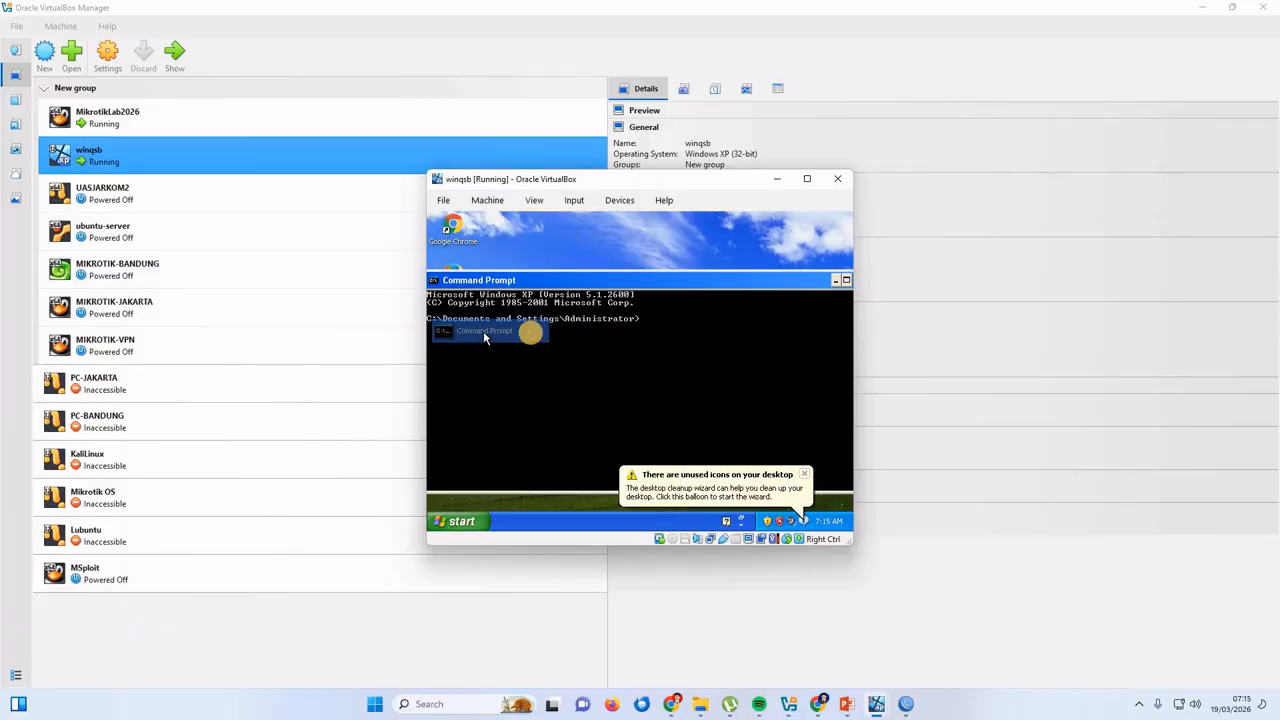
pyautogui.write('ipconfig')
pyautogui.press('Return')
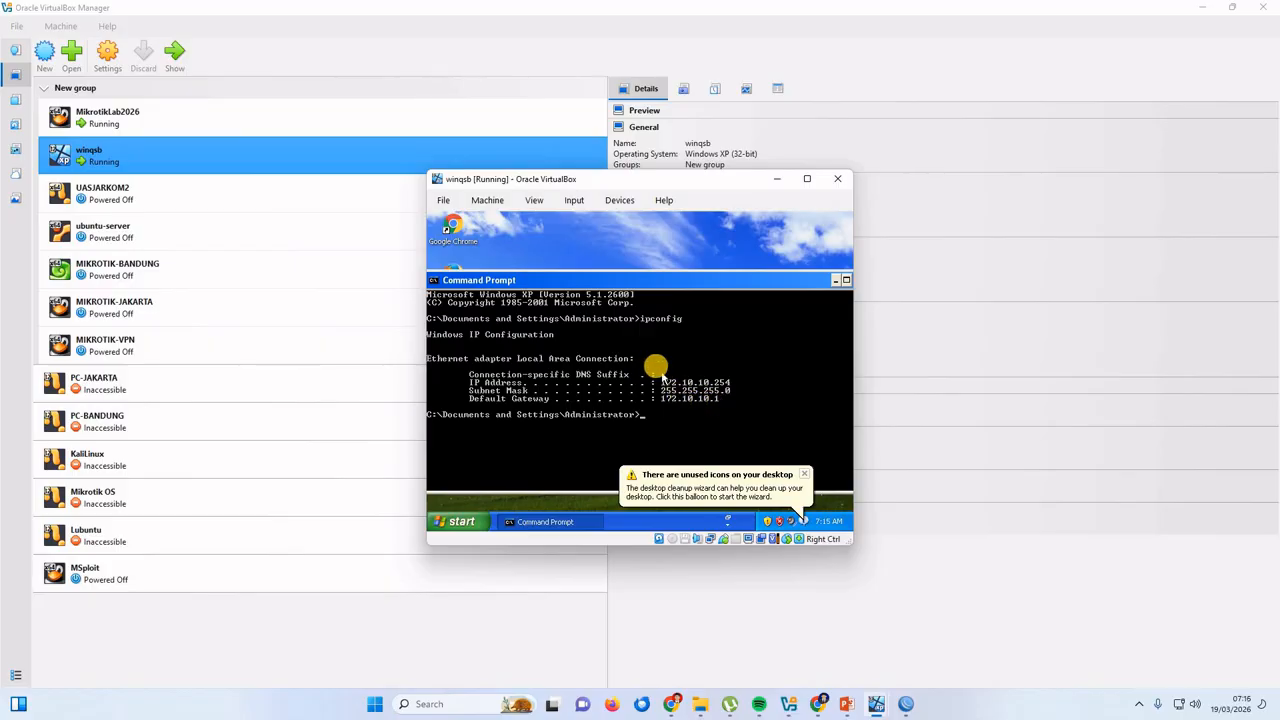
pyautogui.click(804, 474)
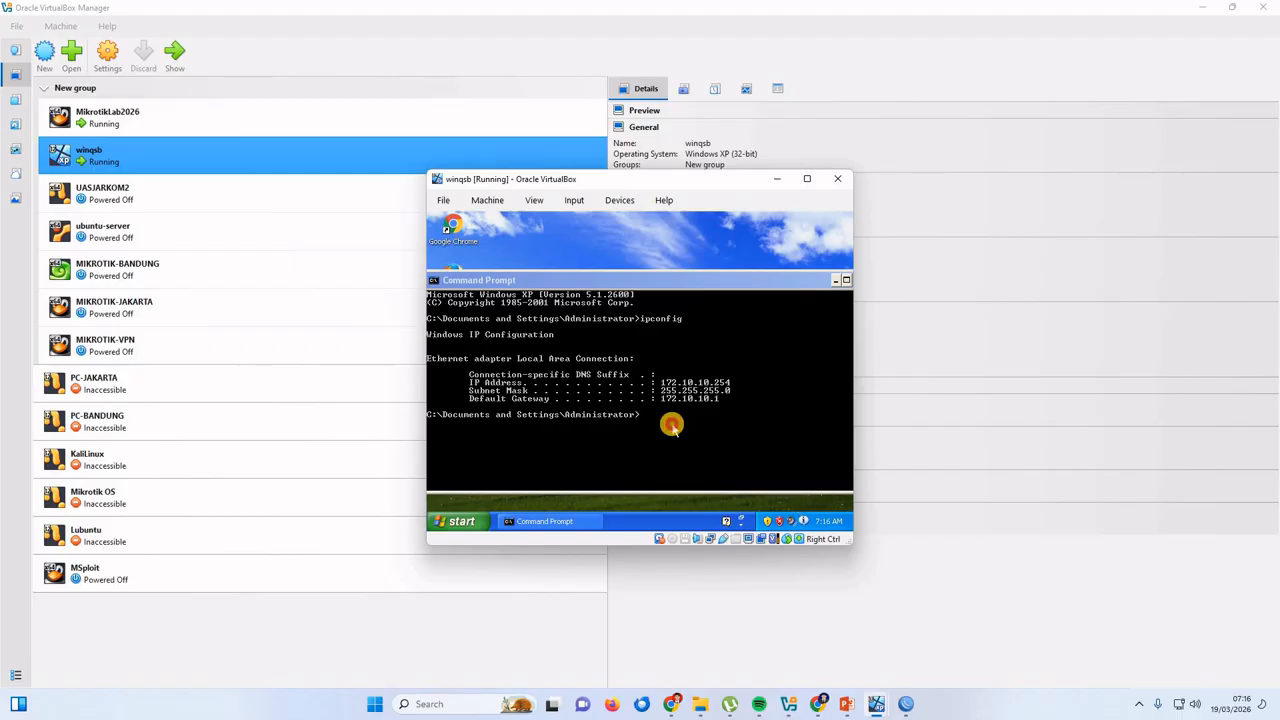
# Test the client's internet access by pinging google.com and 8.8.8.8.
pyautogui.click(673, 428)
pyautogui.write('ping')
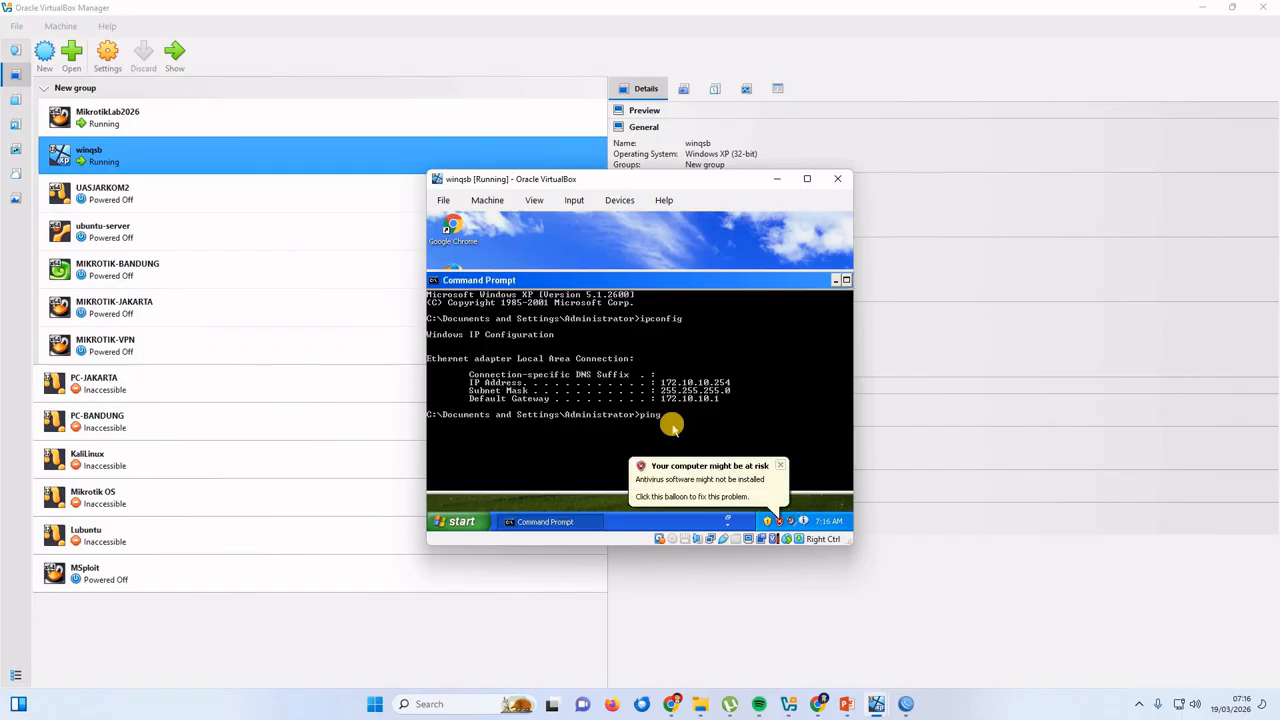
pyautogui.write(' google.com')
pyautogui.press('Return')
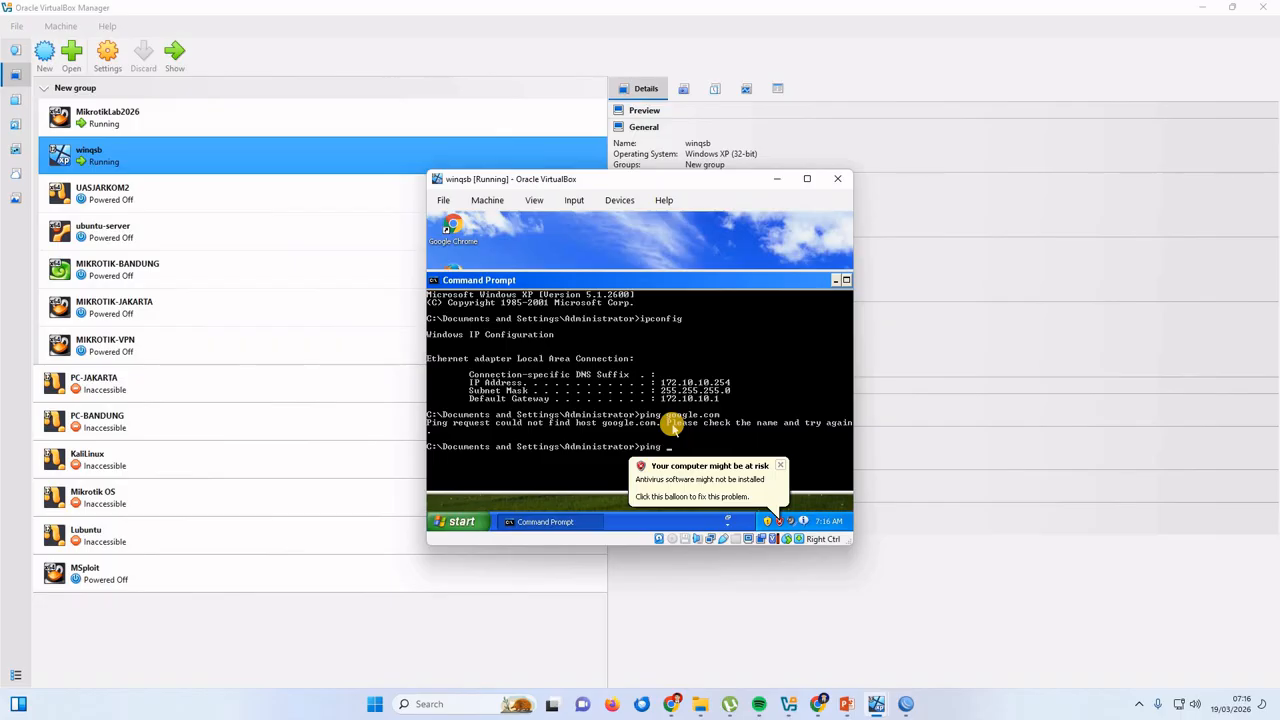
pyautogui.write('ping 8.8.8.8')
pyautogui.press('Return')
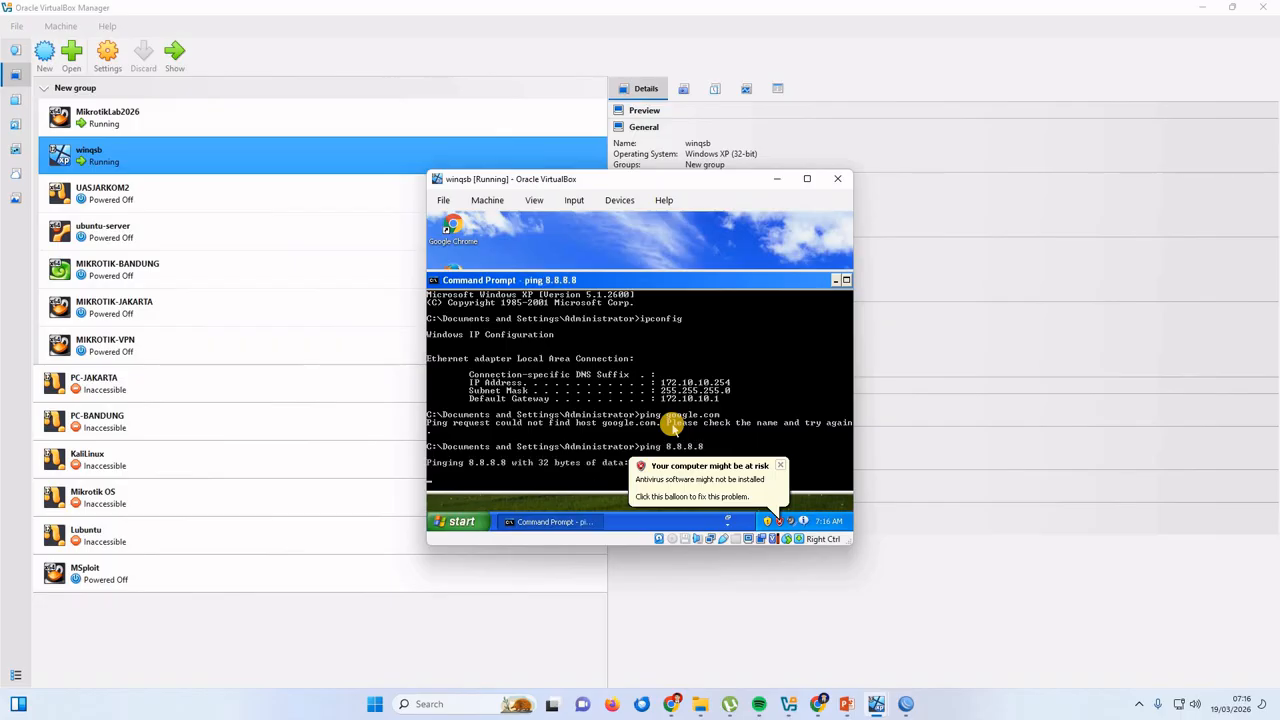
# Abort the running ping to 8.8.8.8 and dismiss the Windows notification balloons.
pyautogui.click(780, 467)
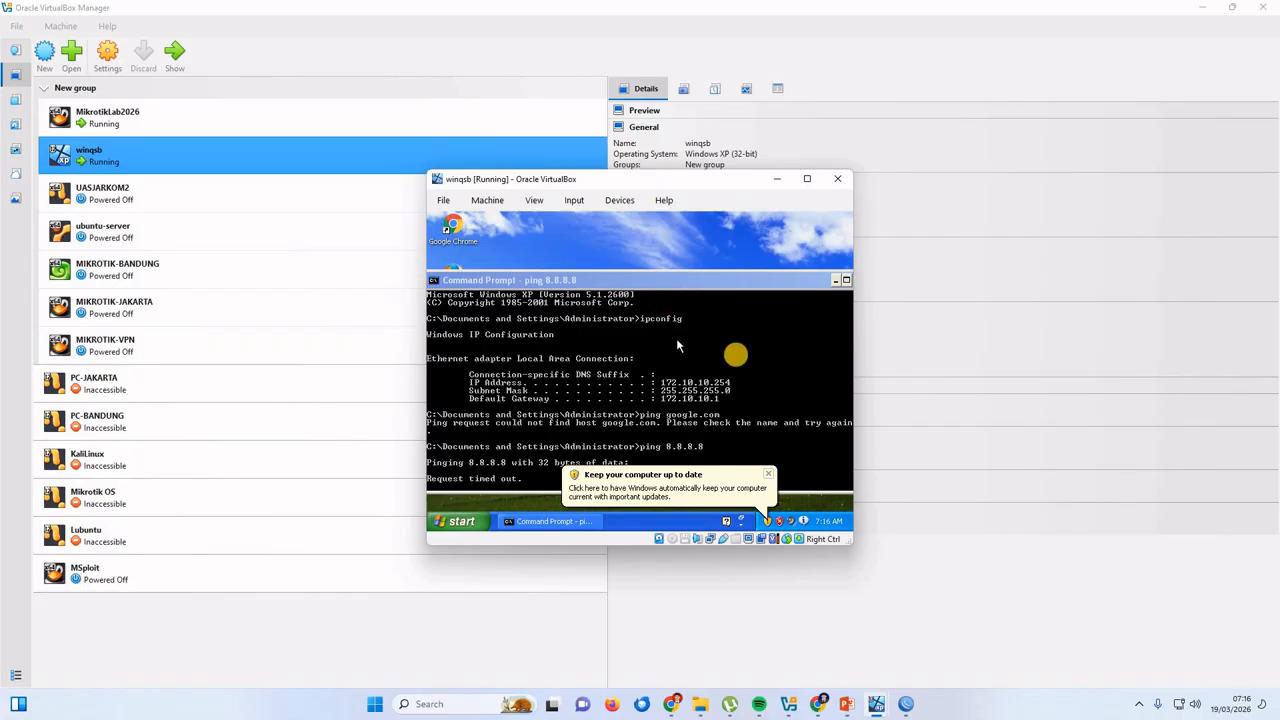
pyautogui.click(768, 475)
pyautogui.click(608, 420)
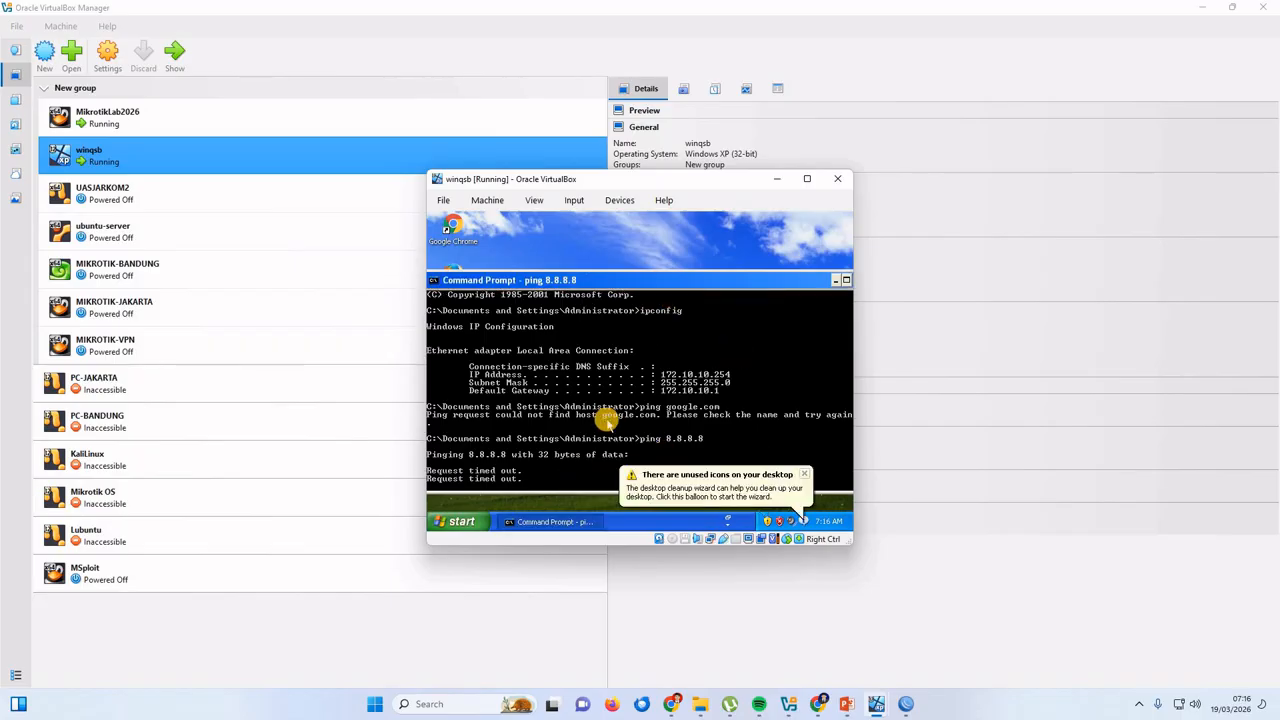
pyautogui.hotkey('ctrl', 'c')
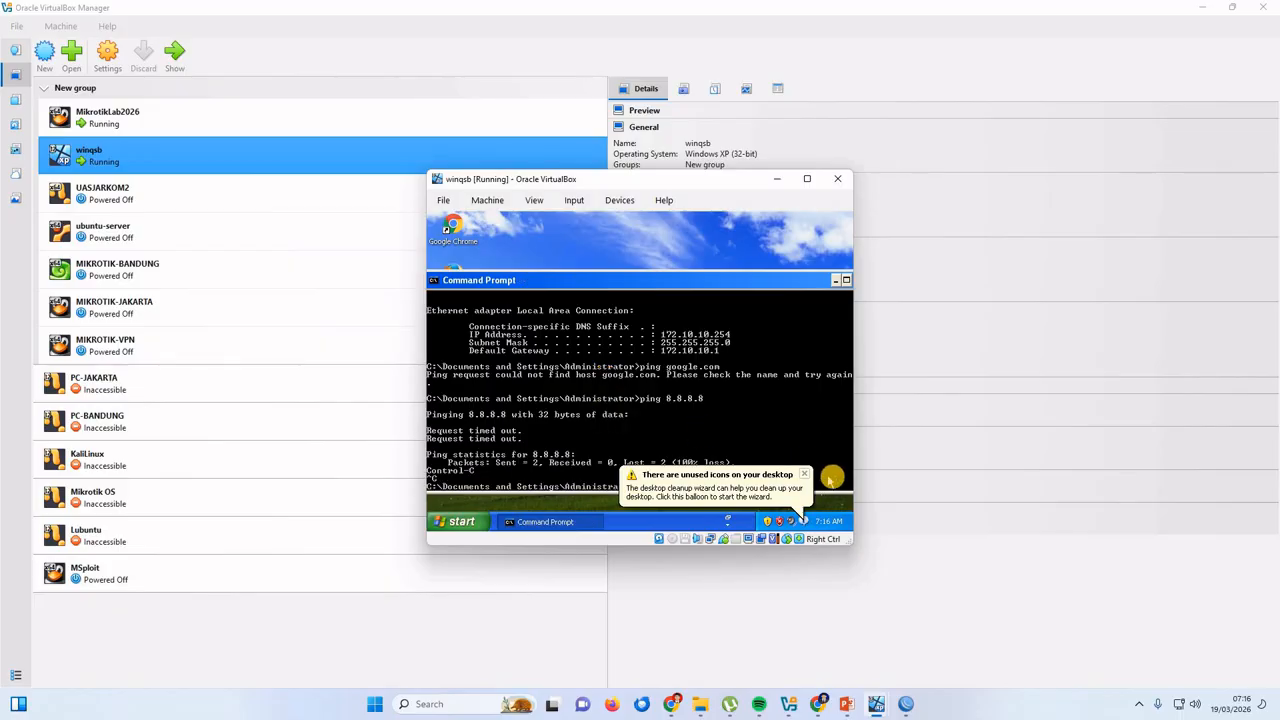
pyautogui.click(804, 474)
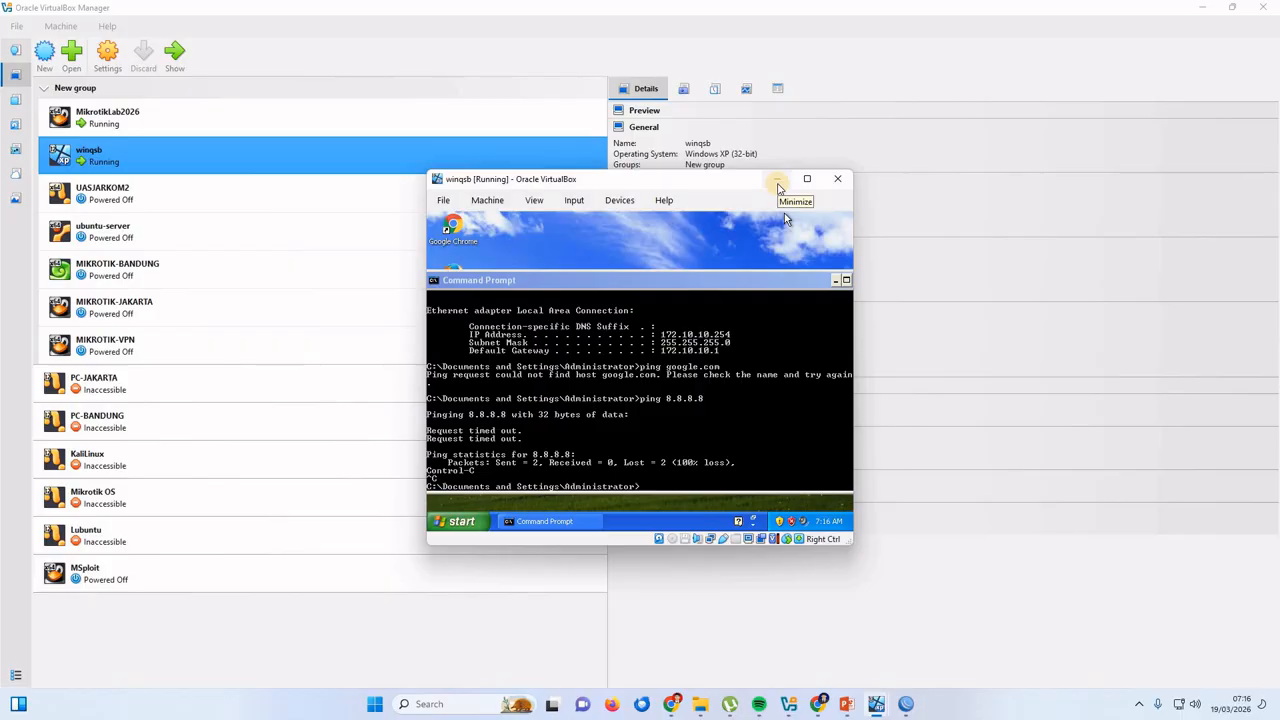
# Minimize winqsb, switch to WinBox, close the DHCP server list and display the NAT rules of the router's firewall.
pyautogui.click(778, 182)
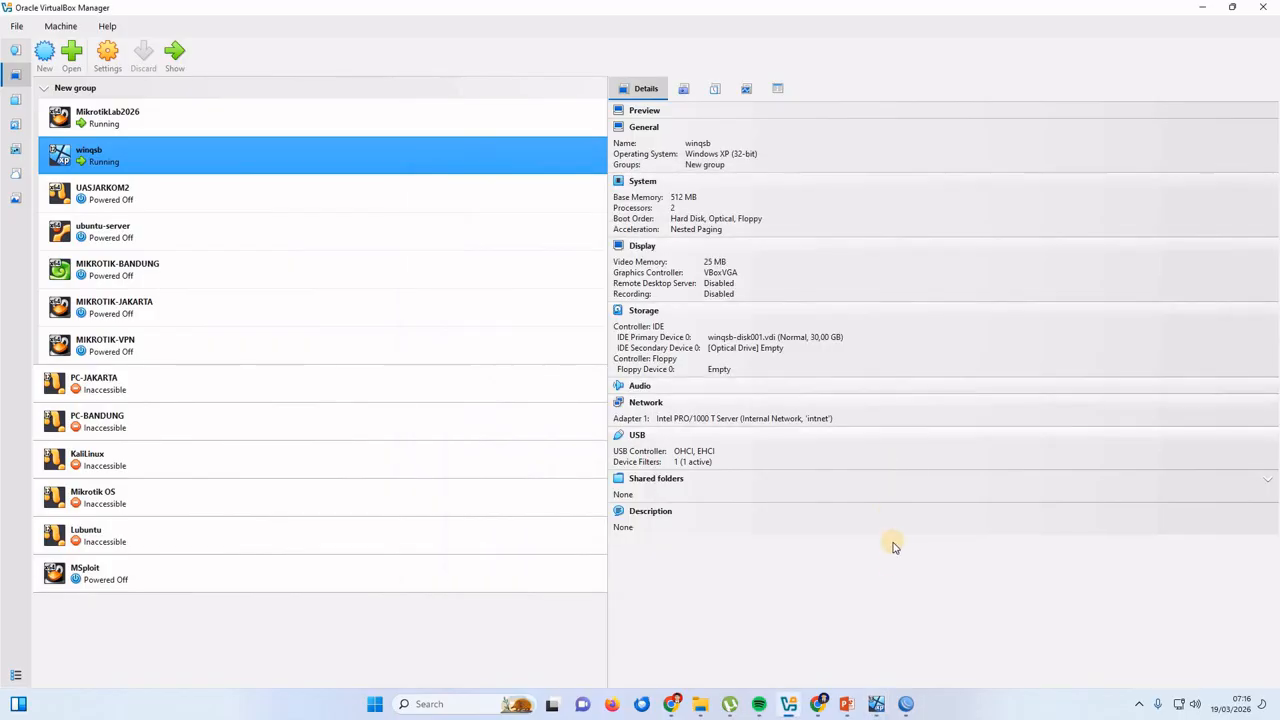
pyautogui.moveTo(907, 711)
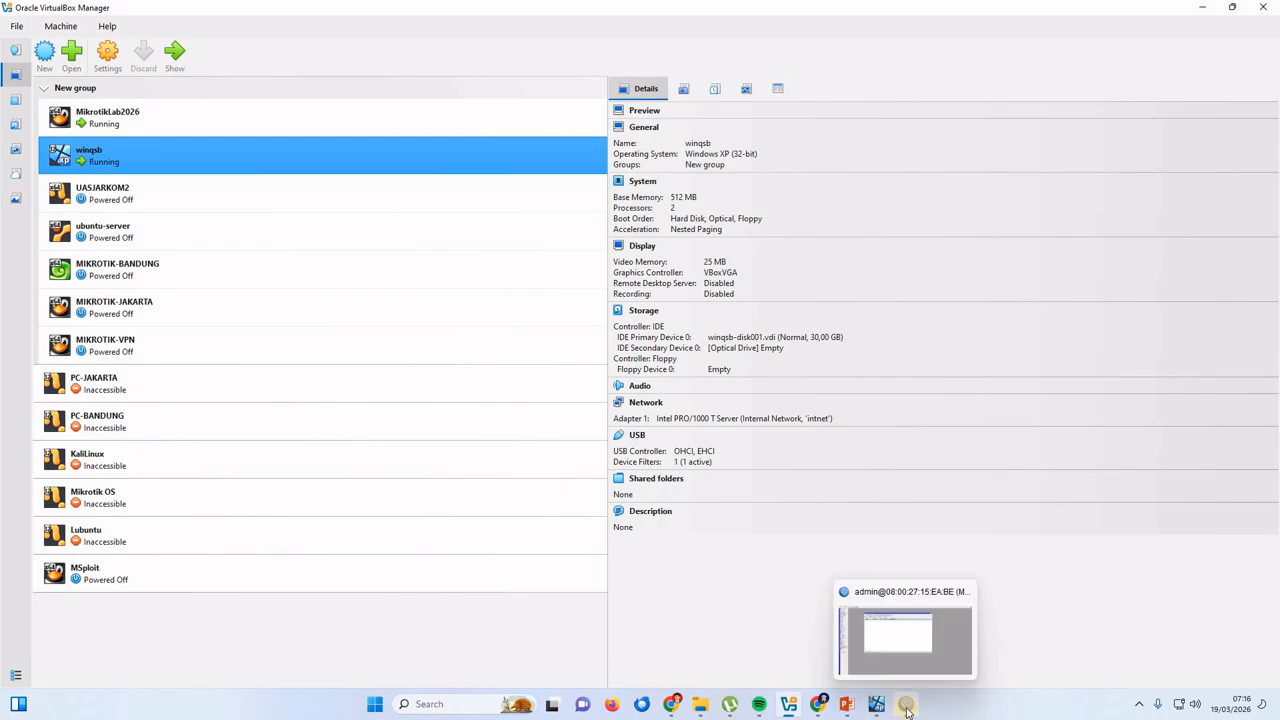
pyautogui.click(905, 645)
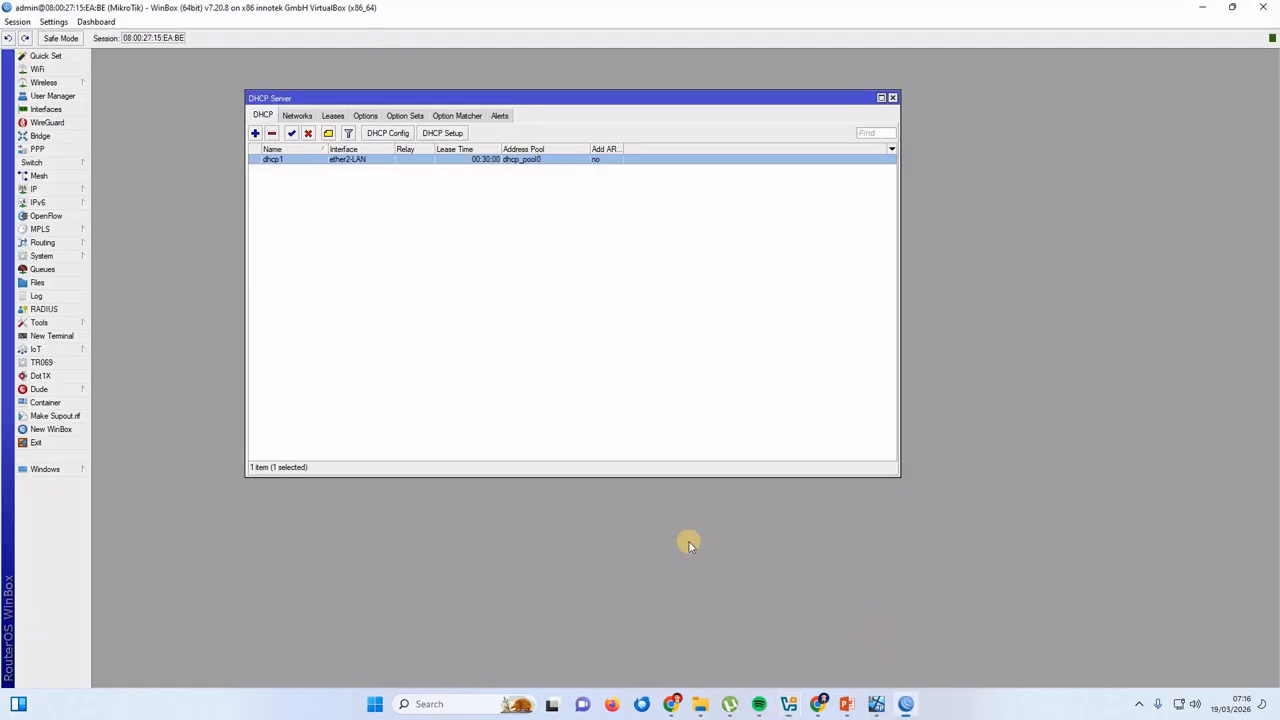
pyautogui.click(58, 191)
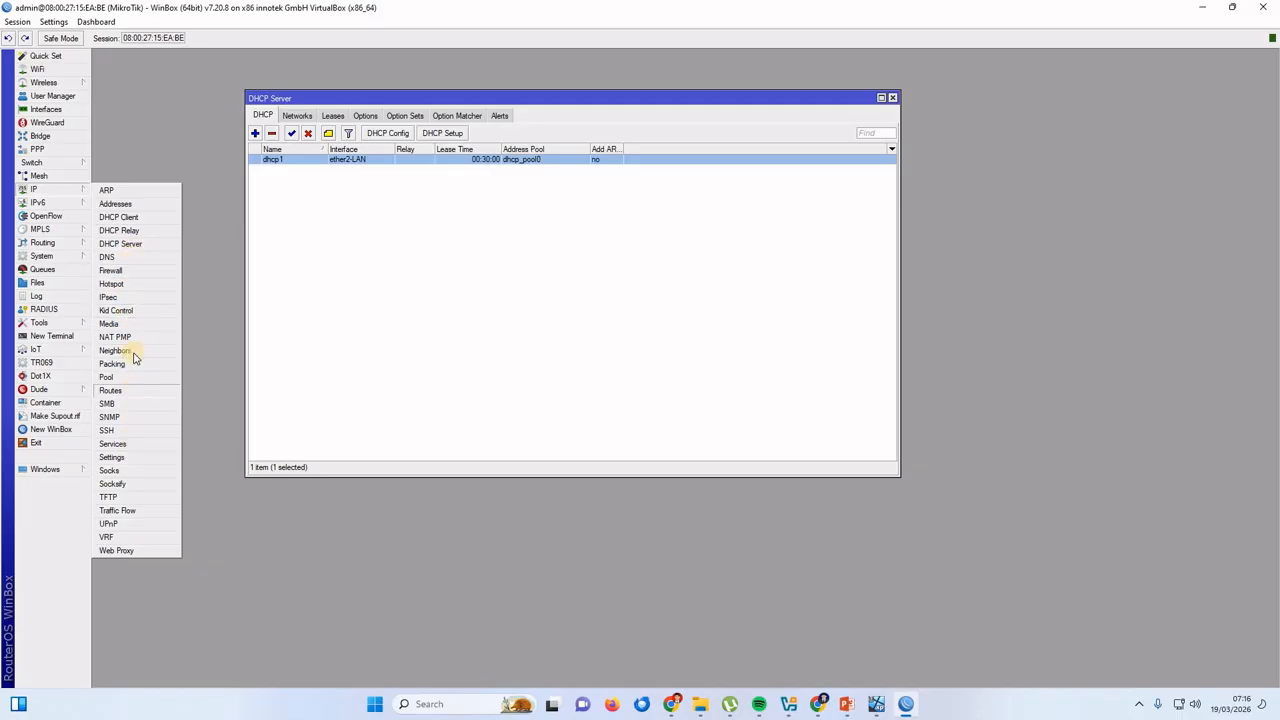
pyautogui.click(124, 271)
pyautogui.click(893, 97)
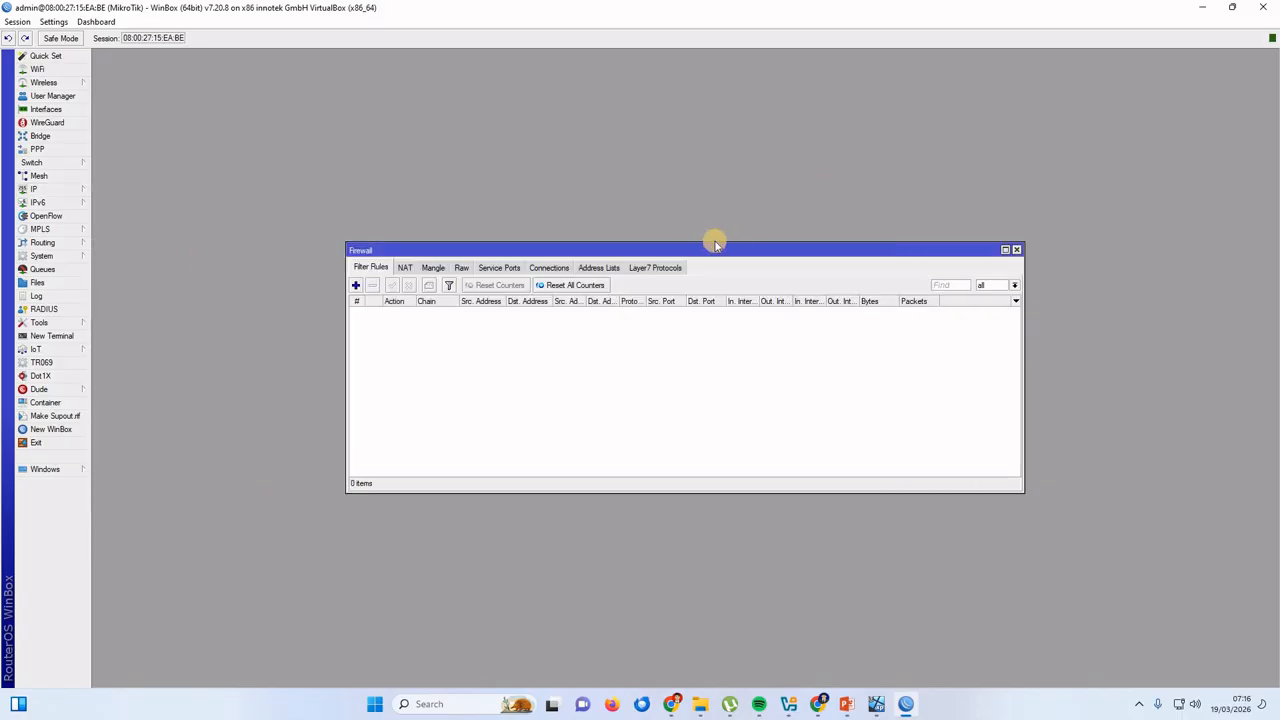
pyautogui.moveTo(700, 249); pyautogui.dragTo(634, 137)
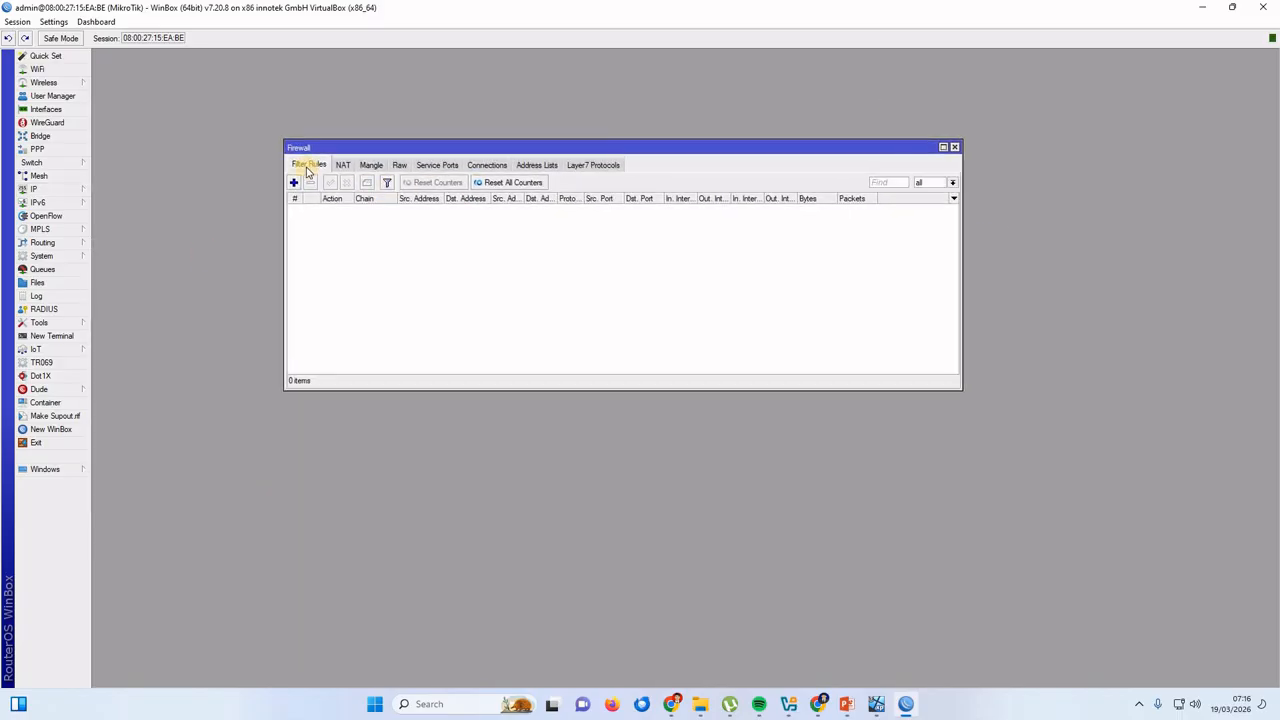
pyautogui.click(343, 166)
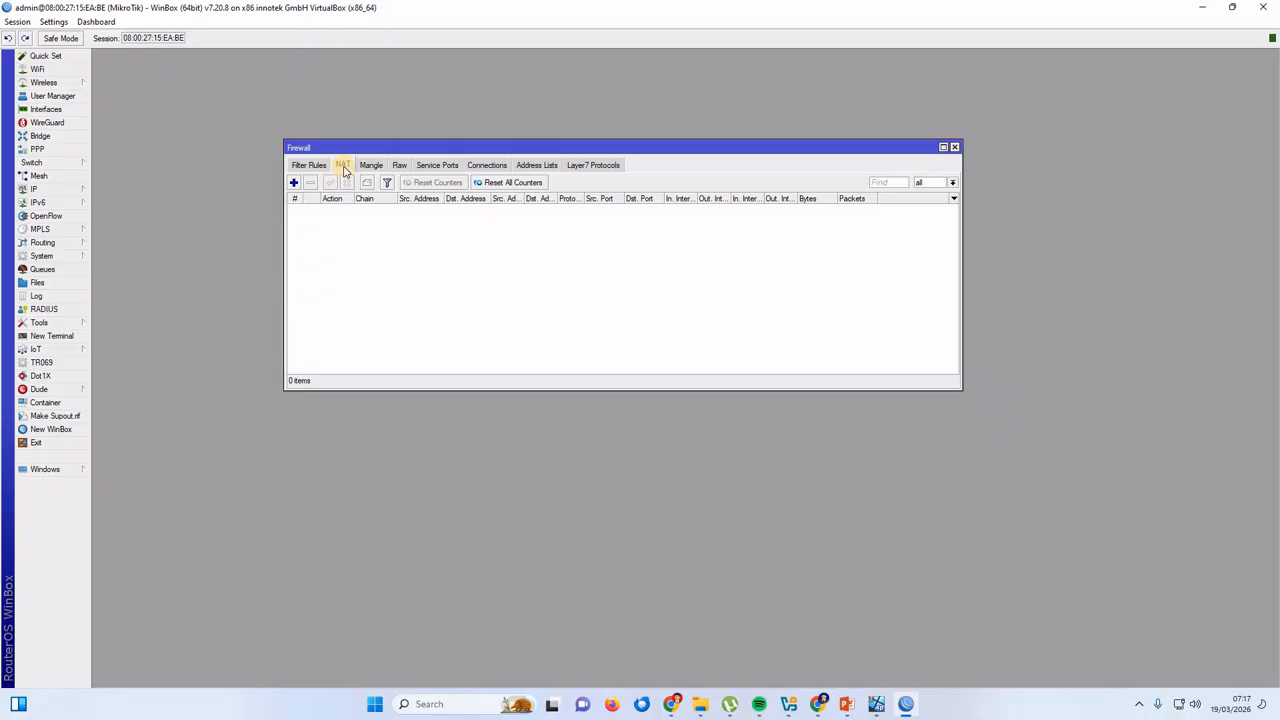
pyautogui.click(343, 167)
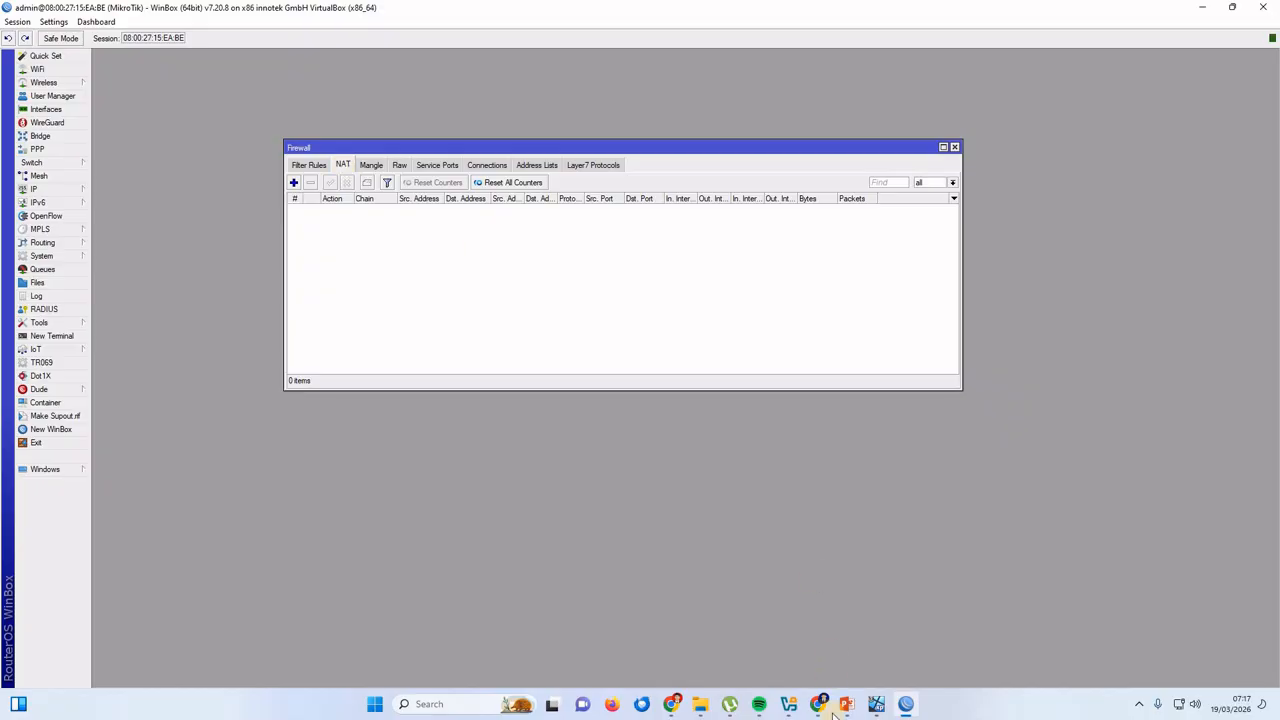
# Bring up the winqsb machine to review the client's IP address and ping output, and minimize it again.
pyautogui.moveTo(876, 704)
pyautogui.click(818, 660)
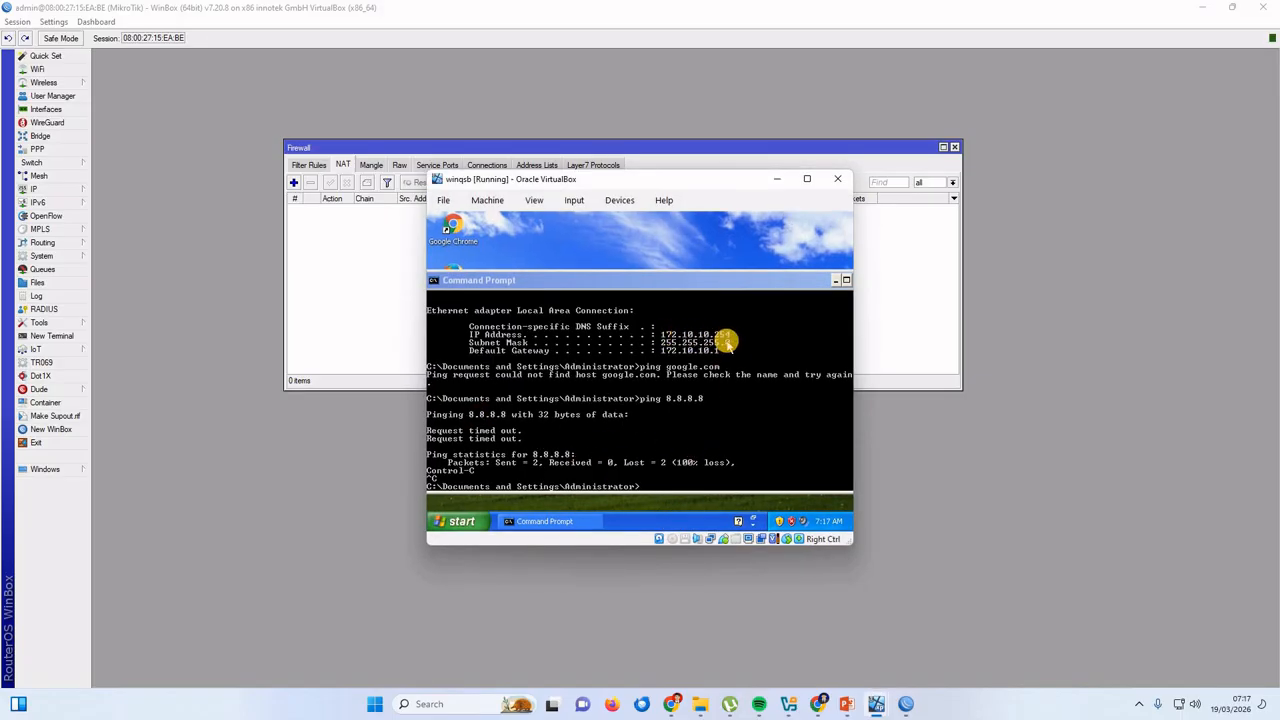
pyautogui.click(780, 181)
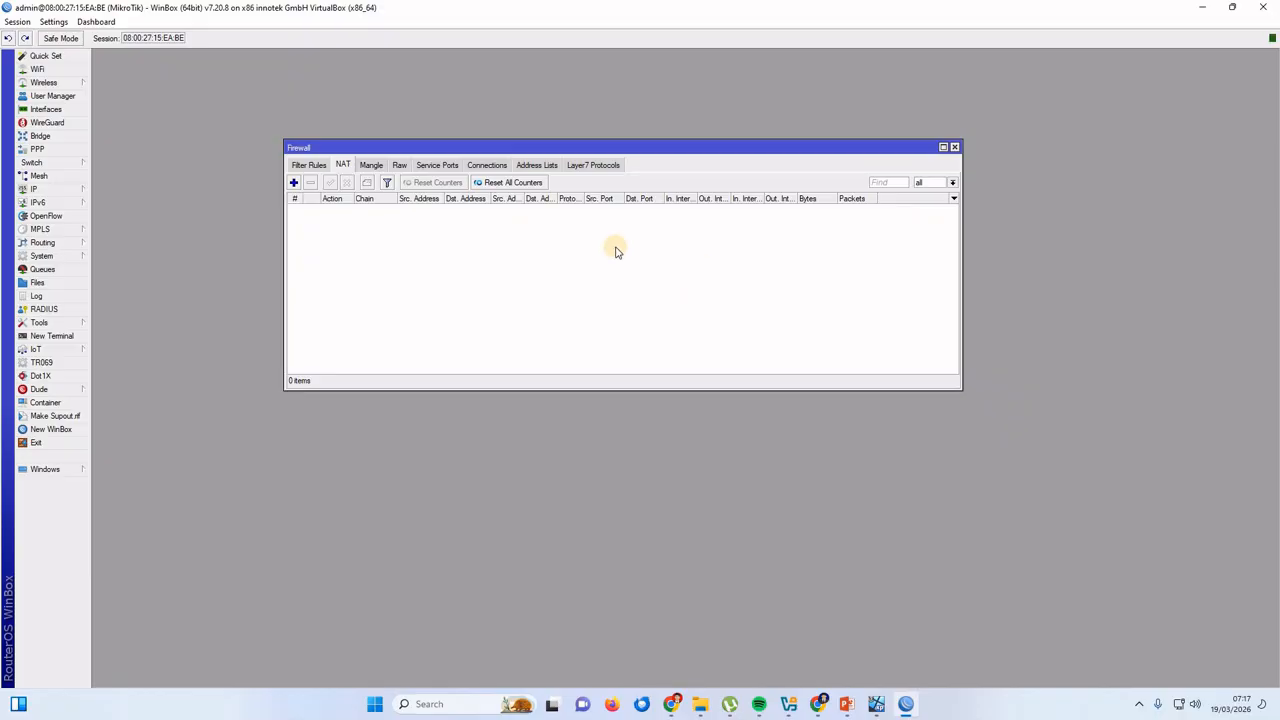
# Start a new NAT rule in the srcnat chain with ether1-INTERNET as the outgoing interface.
pyautogui.click(294, 182)
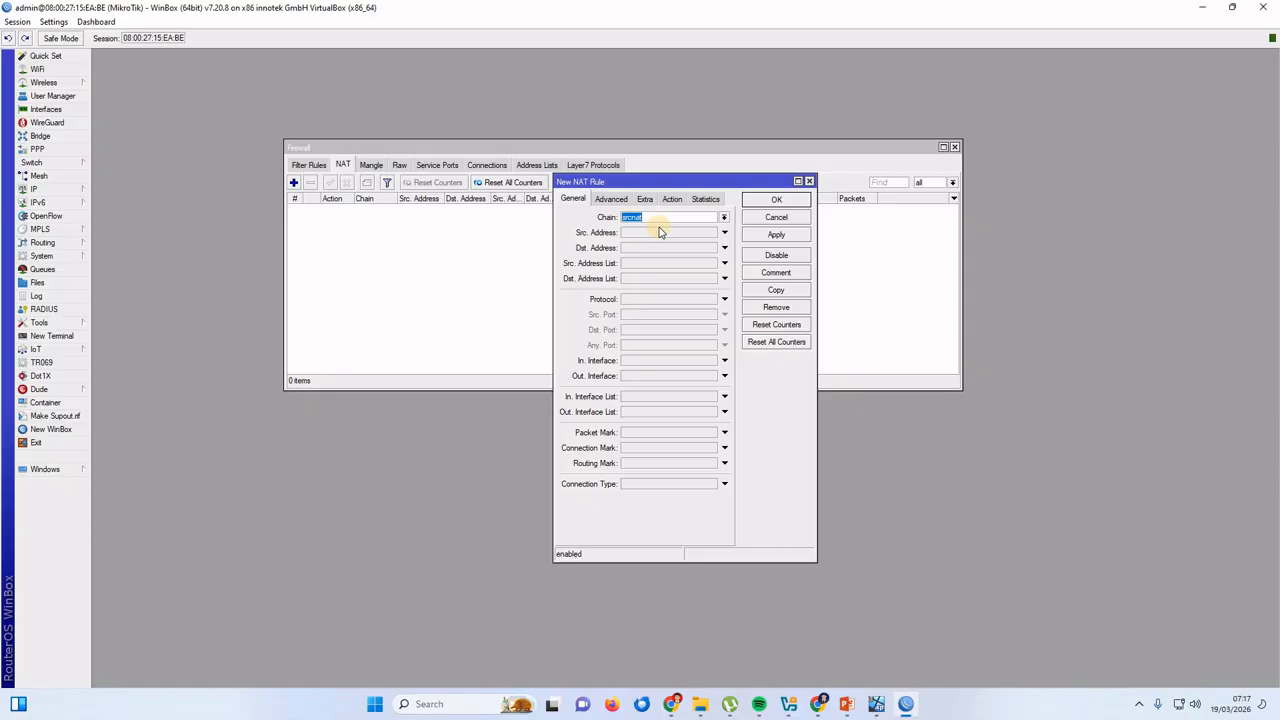
pyautogui.click(717, 377)
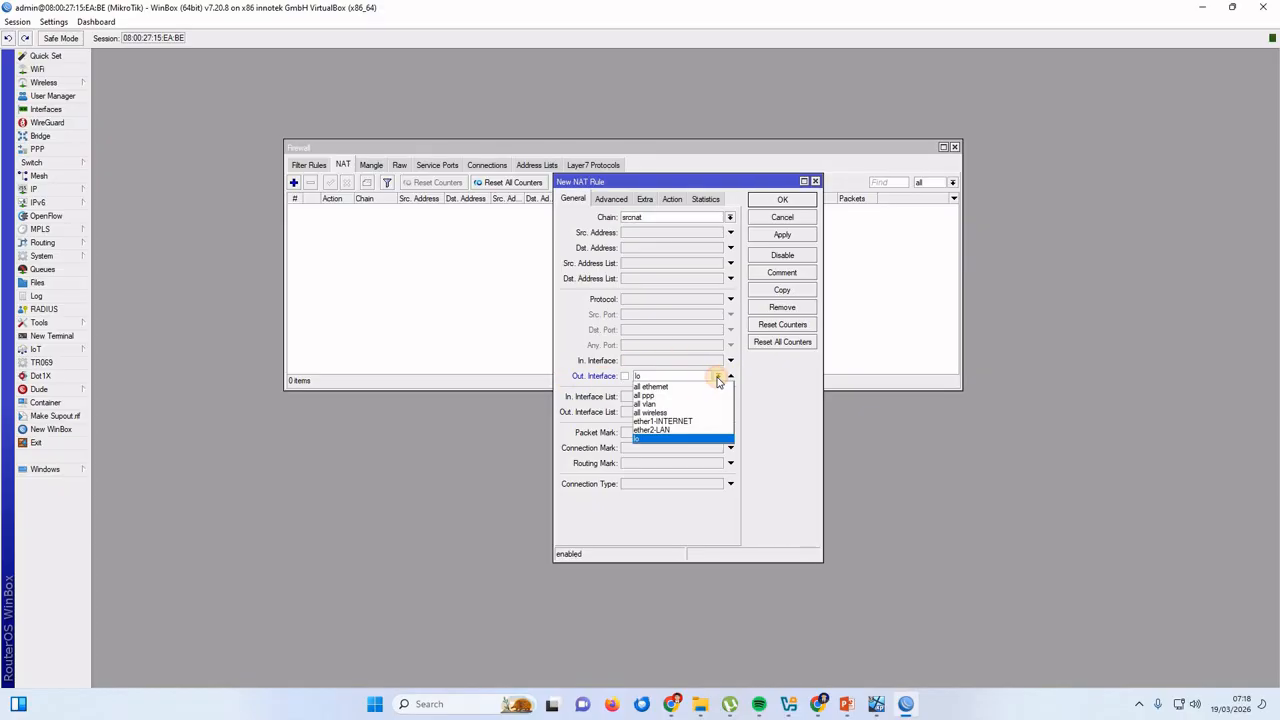
pyautogui.click(701, 423)
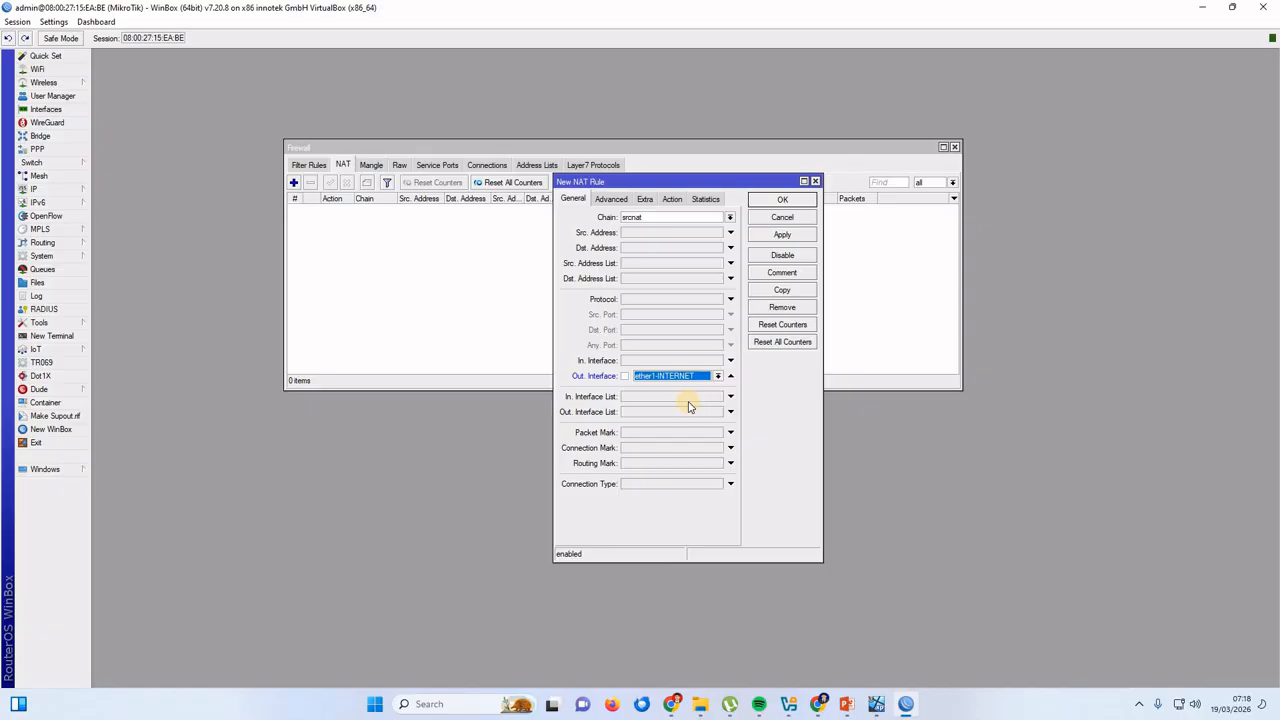
# Set the NAT rule's action to masquerade, save the rule and widen the Out. Interface column in the rule list.
pyautogui.click(672, 199)
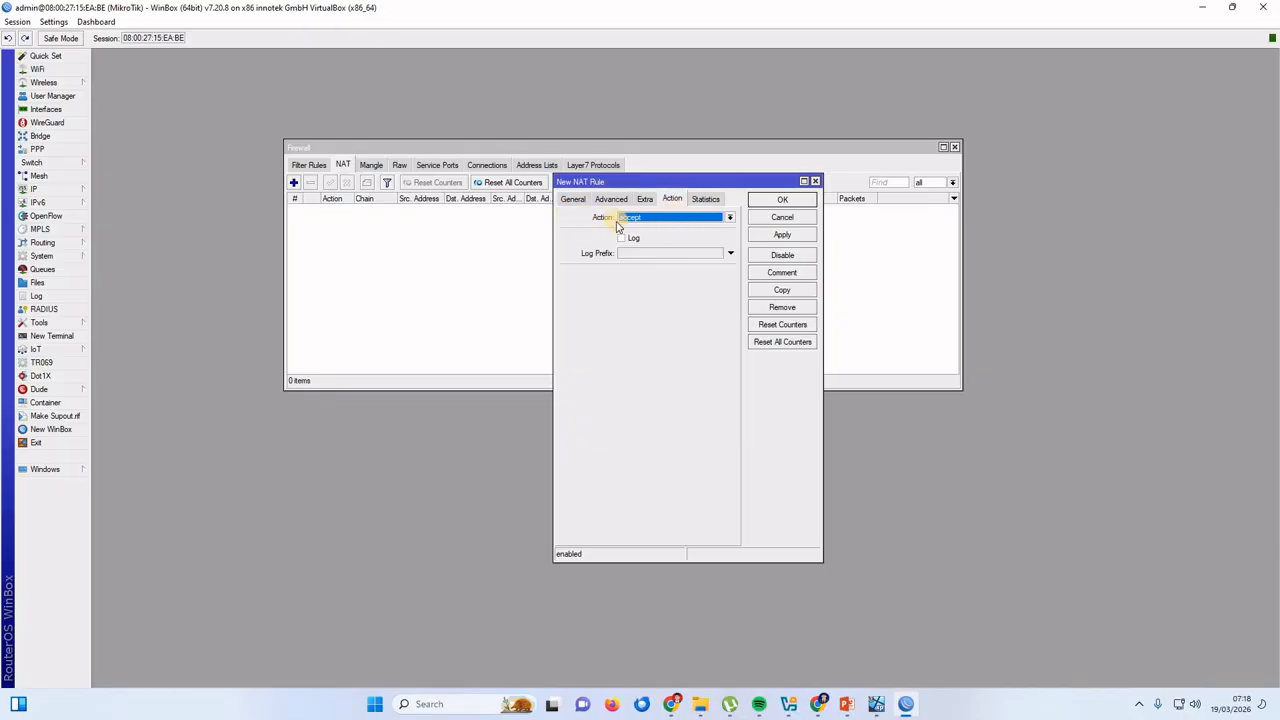
pyautogui.click(571, 200)
pyautogui.click(673, 200)
pyautogui.click(731, 218)
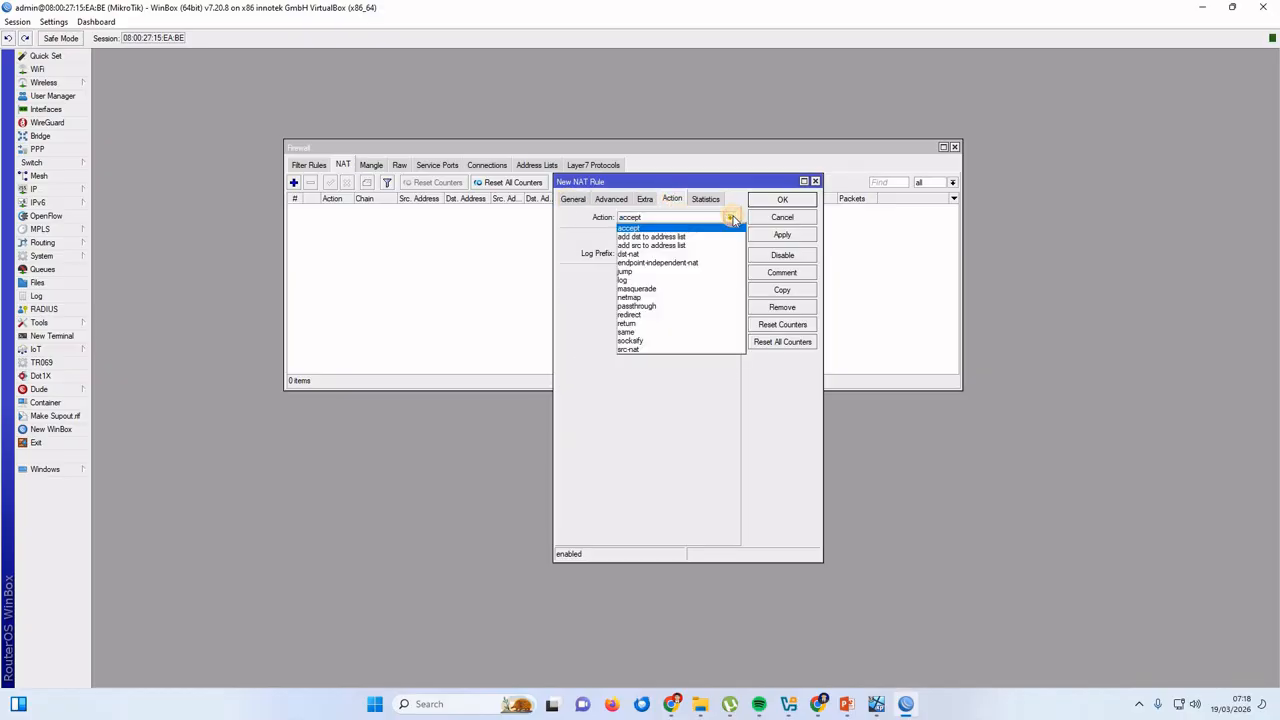
pyautogui.click(655, 289)
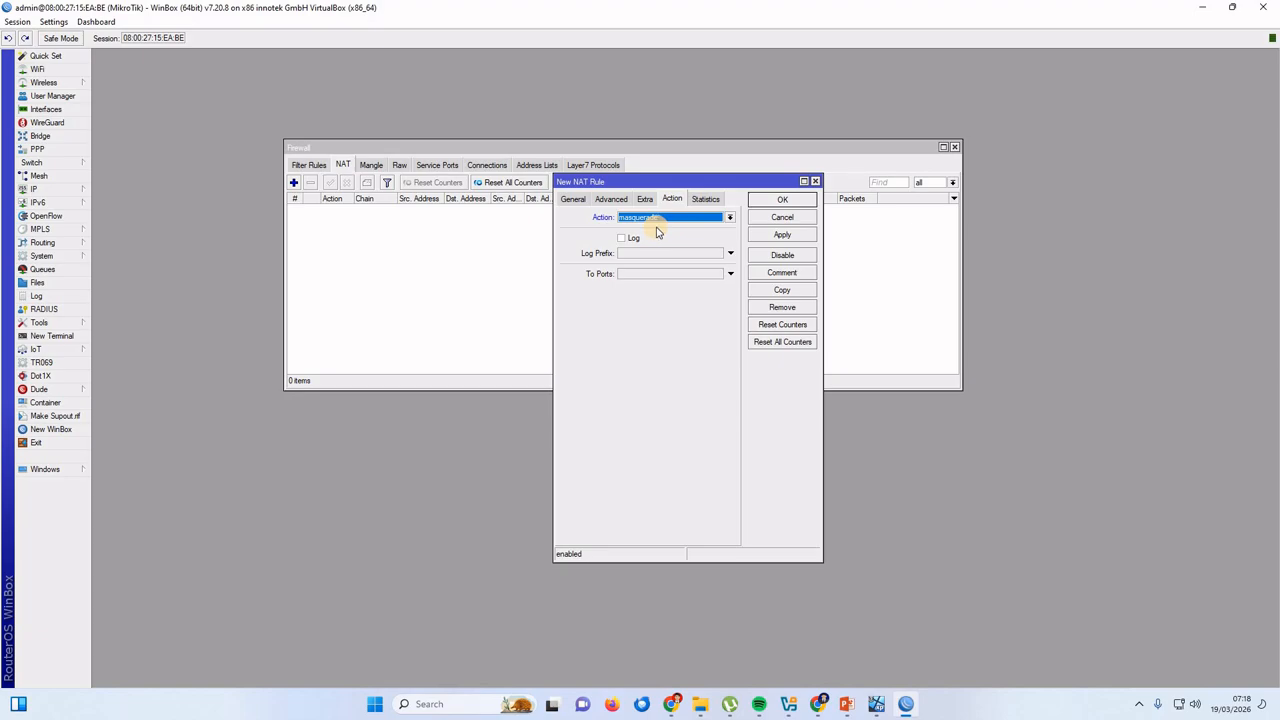
pyautogui.click(787, 238)
pyautogui.click(782, 199)
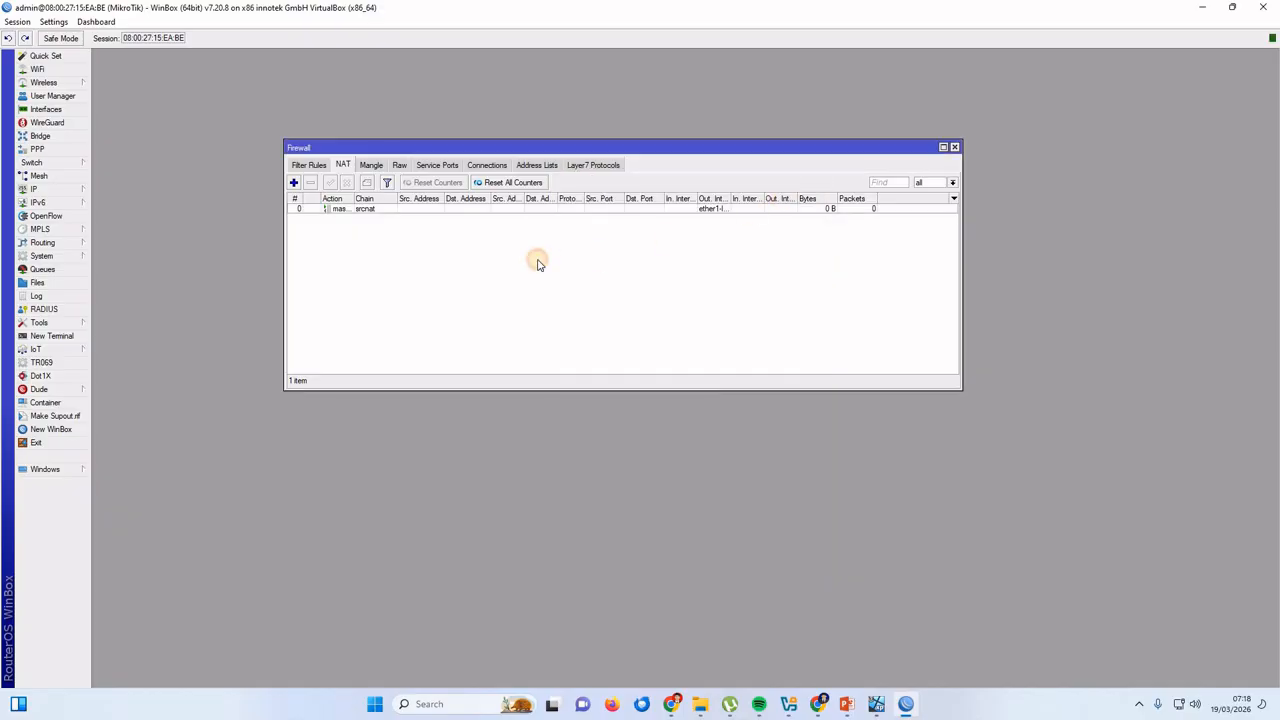
pyautogui.moveTo(744, 197); pyautogui.dragTo(773, 197)
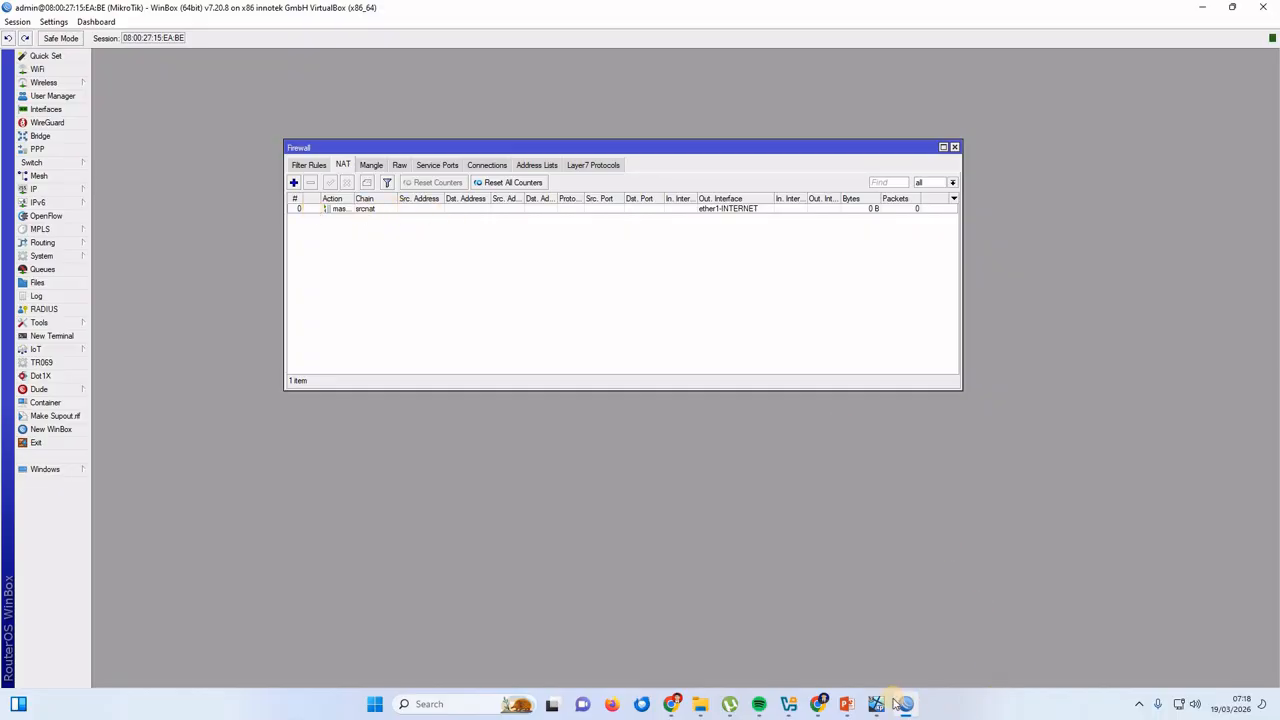
# Switch to the winqsb machine and ping google.com from its Command Prompt.
pyautogui.moveTo(876, 704)
pyautogui.click(812, 647)
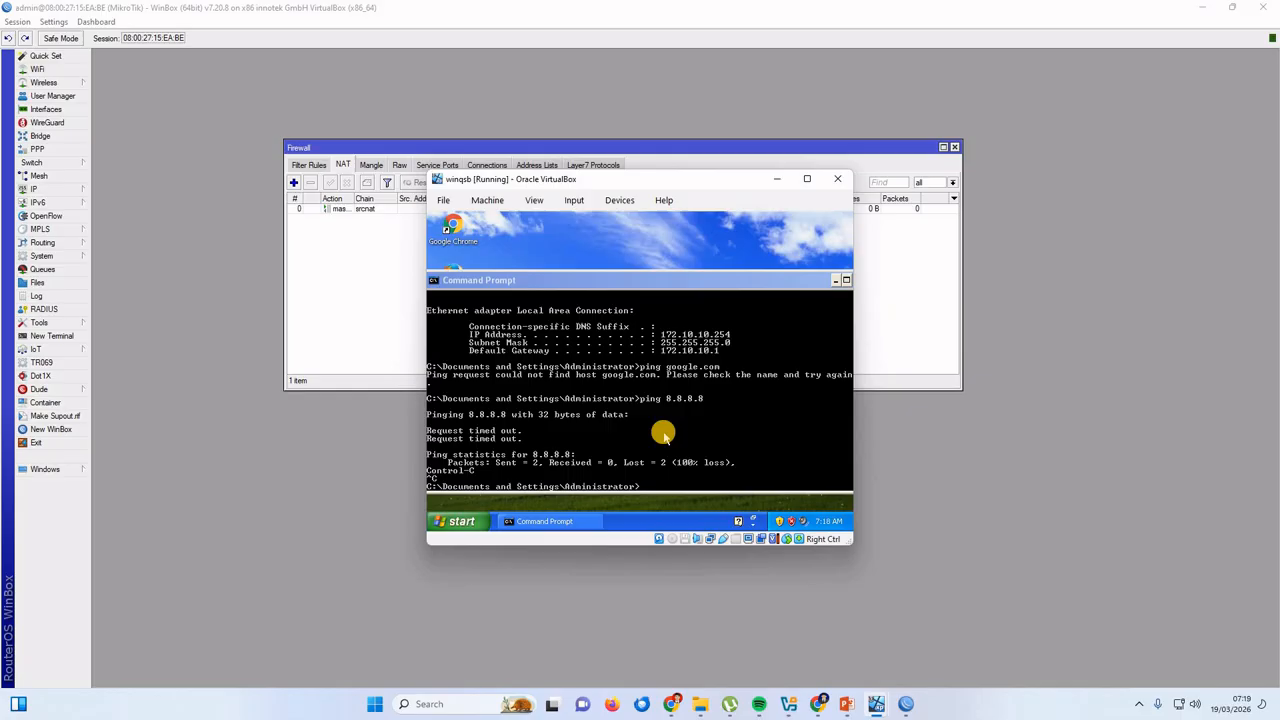
pyautogui.click(696, 440)
pyautogui.write('ping google')
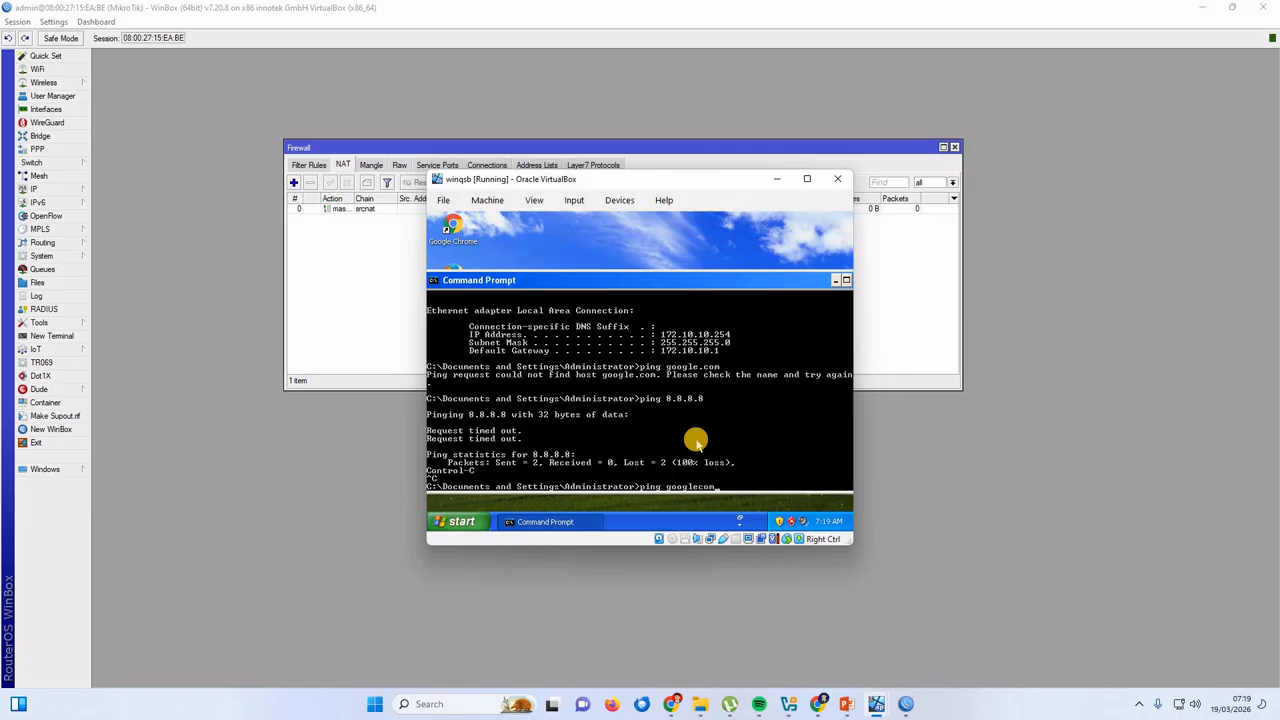
pyautogui.write('.com')
pyautogui.press('Return')
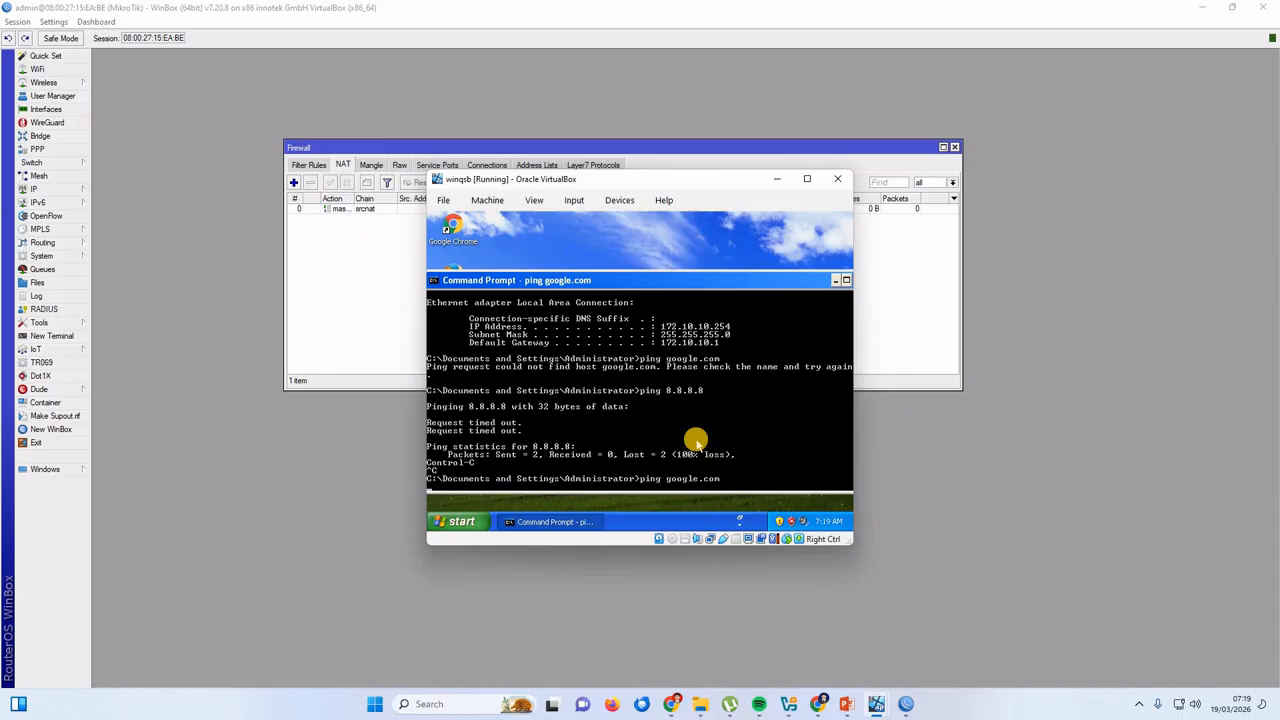
# Ping 8.8.8.8 from the client to test the masquerade rule.
pyautogui.write('ping')
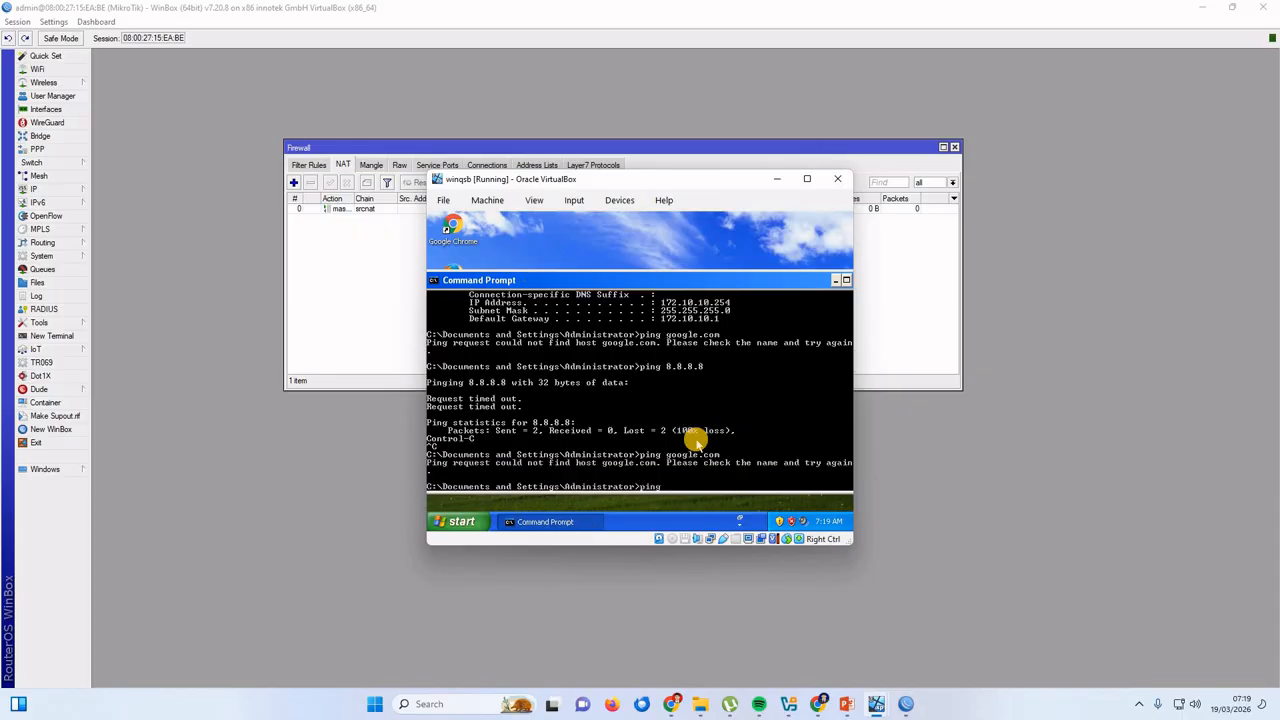
pyautogui.write(' 8.8.8.8')
pyautogui.press('Return')
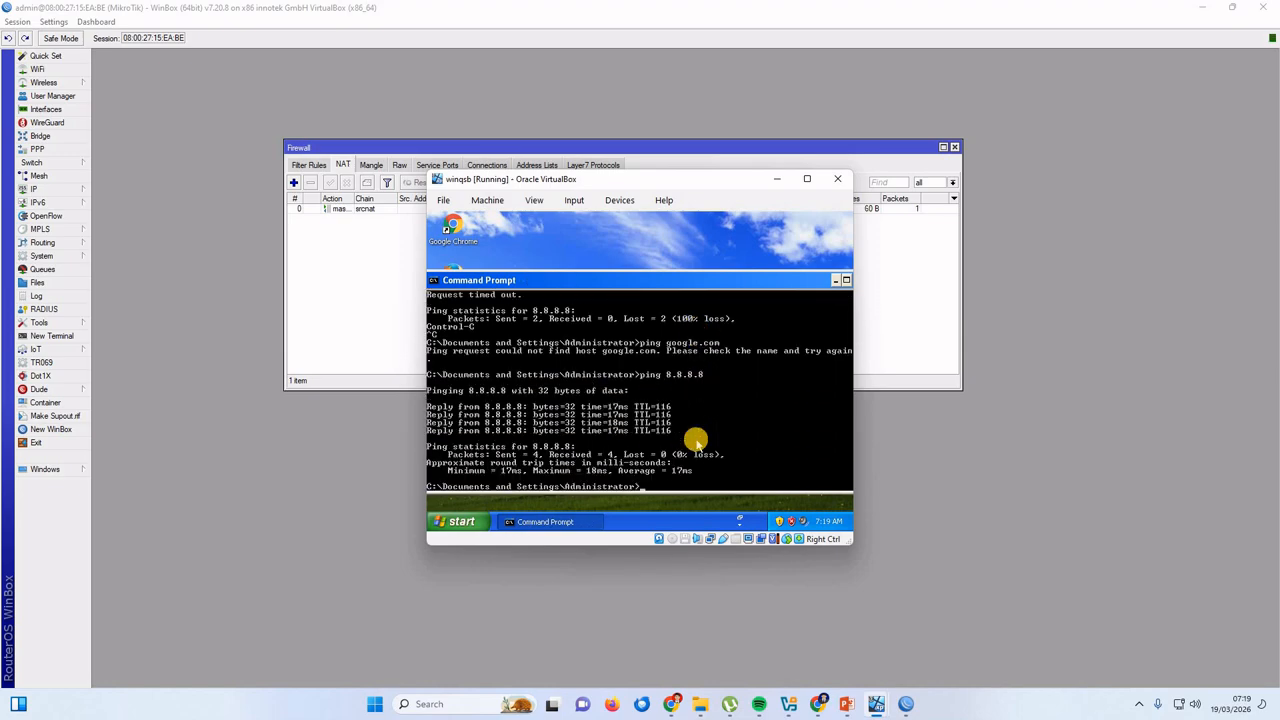
# Ping google.com again from the client and close the Network Connections window.
pyautogui.write('ping google.com')
pyautogui.press('Return')
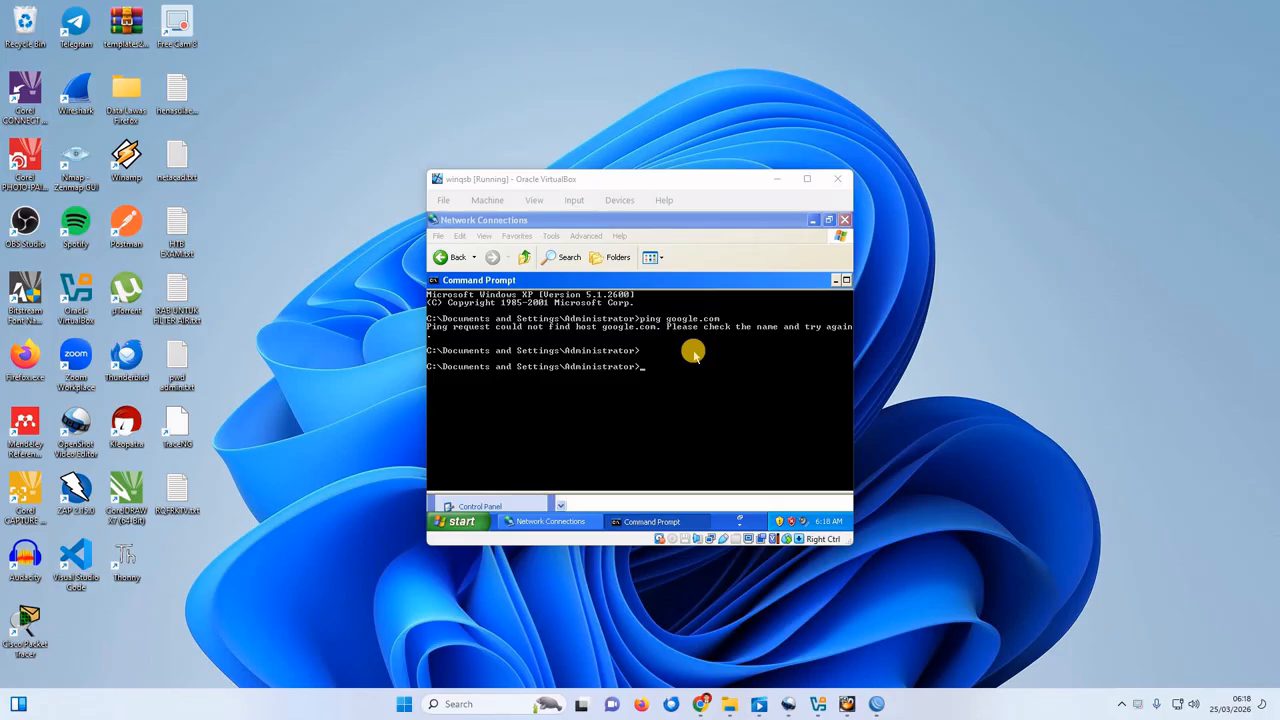
pyautogui.click(843, 221)
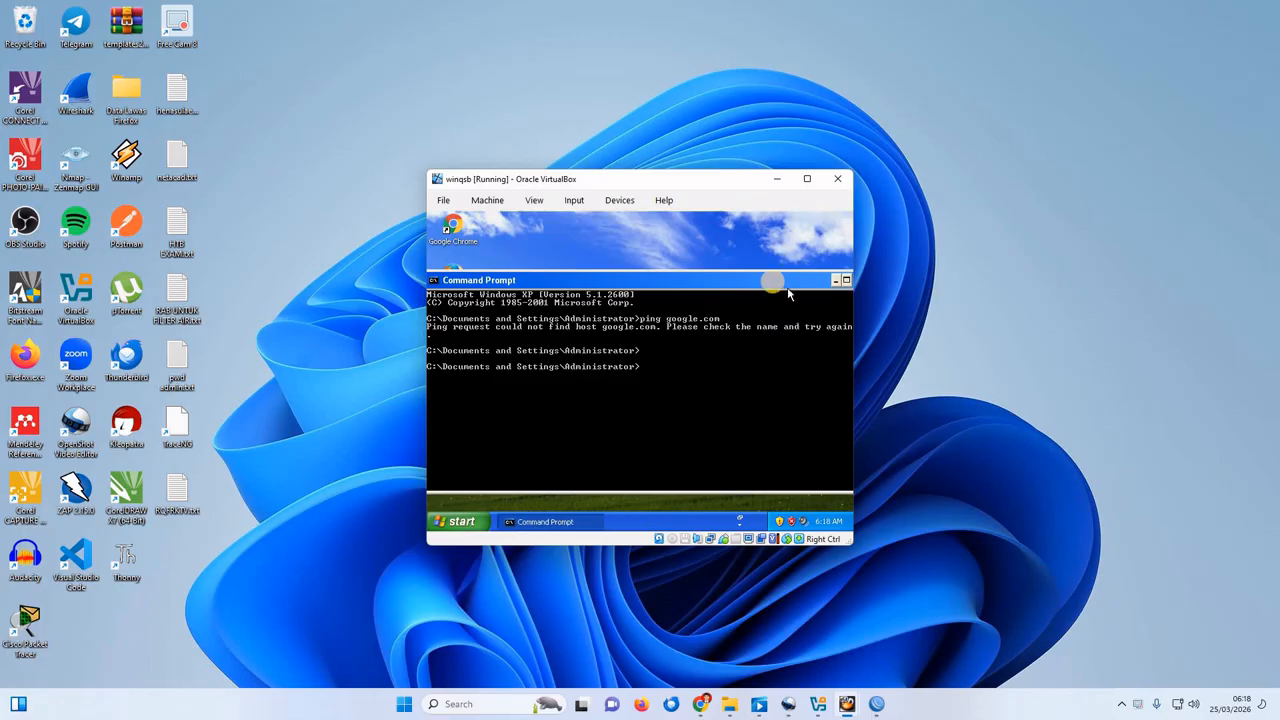
# Close the client's Command Prompt and open its Network Connections window.
pyautogui.moveTo(797, 291); pyautogui.dragTo(753, 289)
pyautogui.click(815, 279)
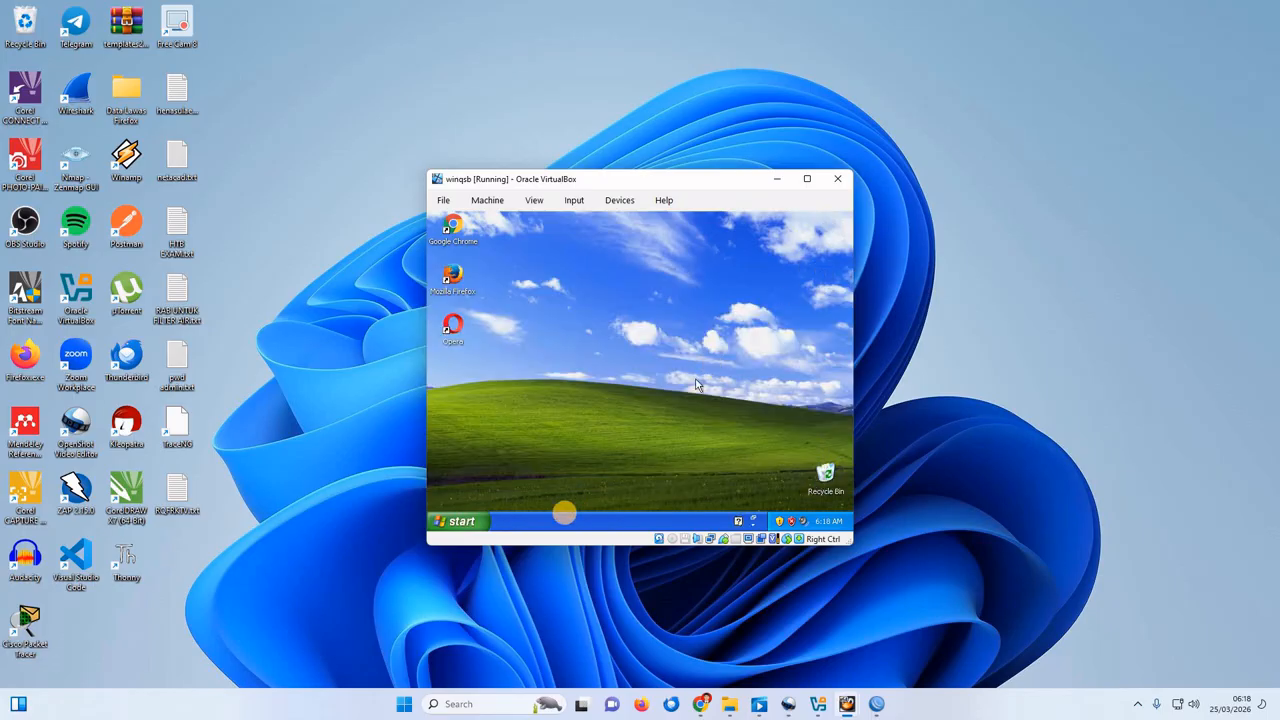
pyautogui.click(458, 521)
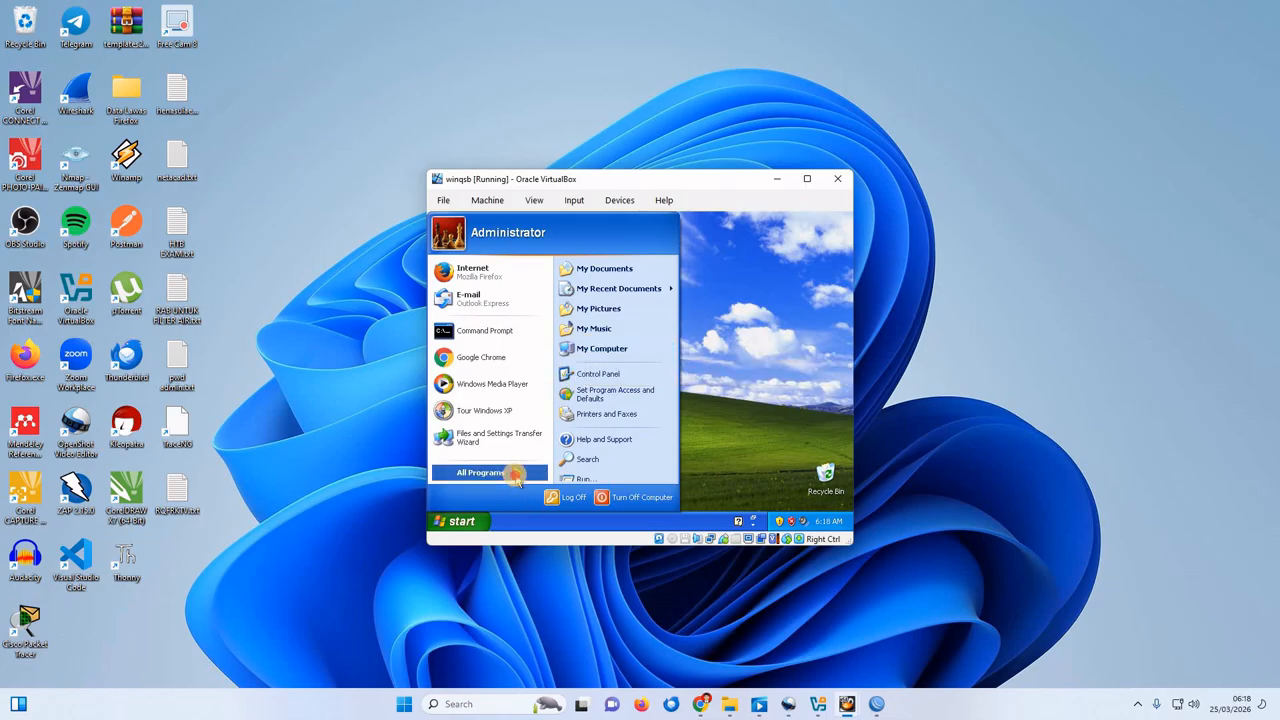
pyautogui.moveTo(515, 474)
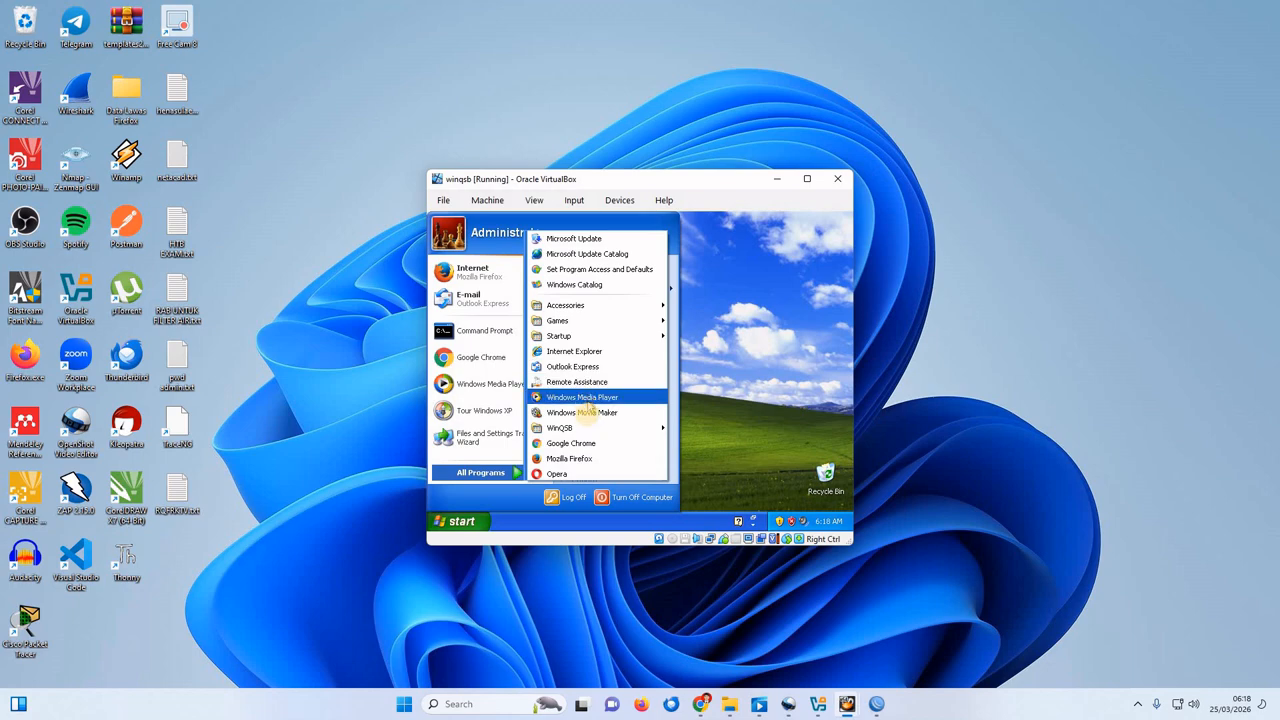
pyautogui.moveTo(586, 430)
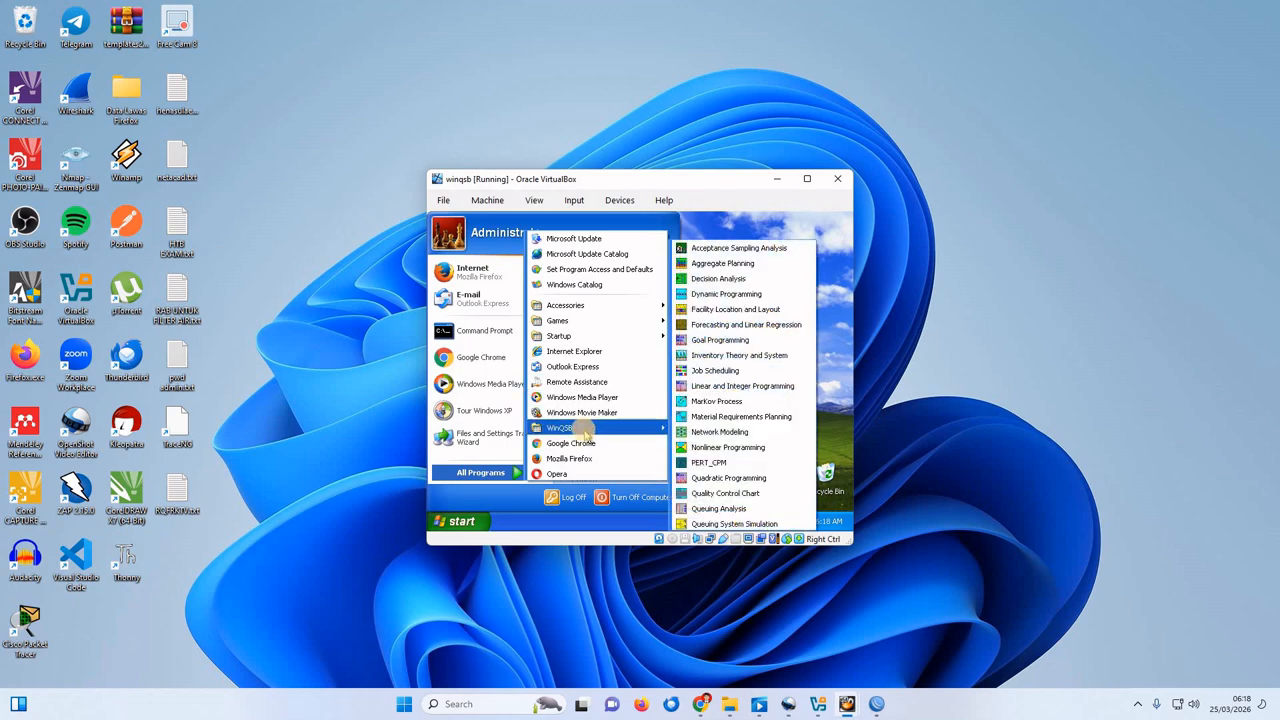
pyautogui.click(614, 352)
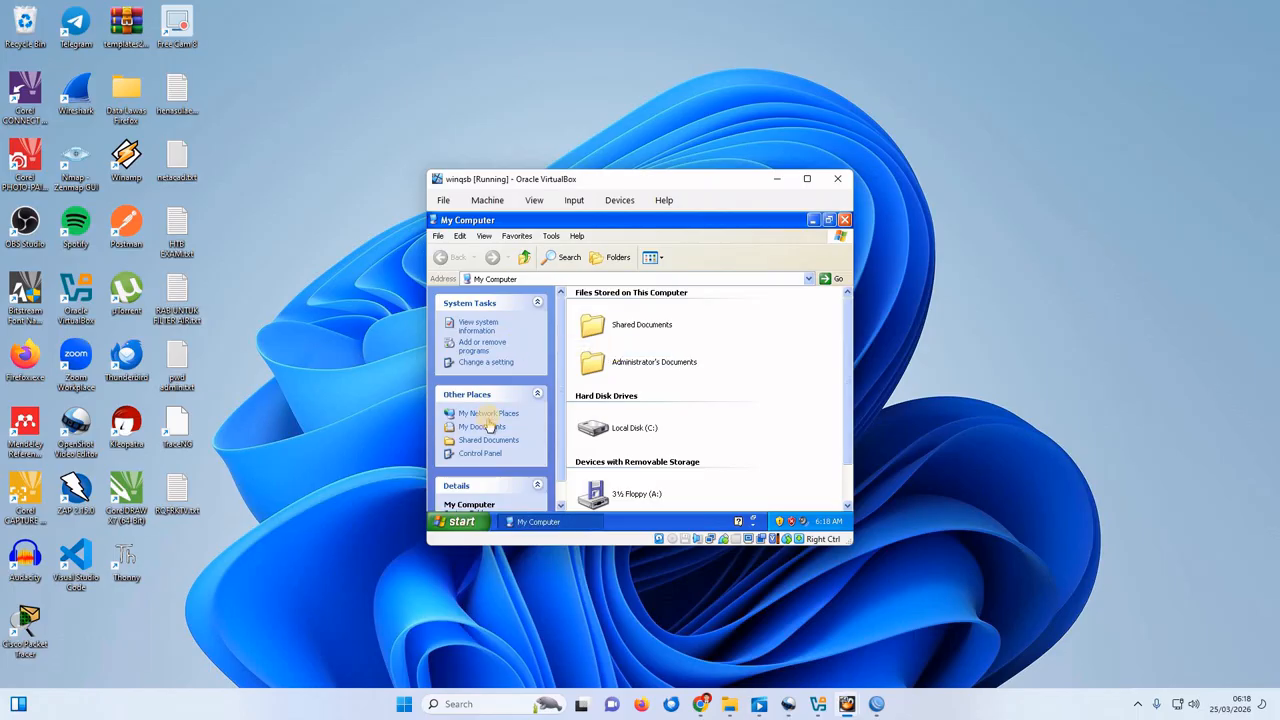
pyautogui.click(490, 416)
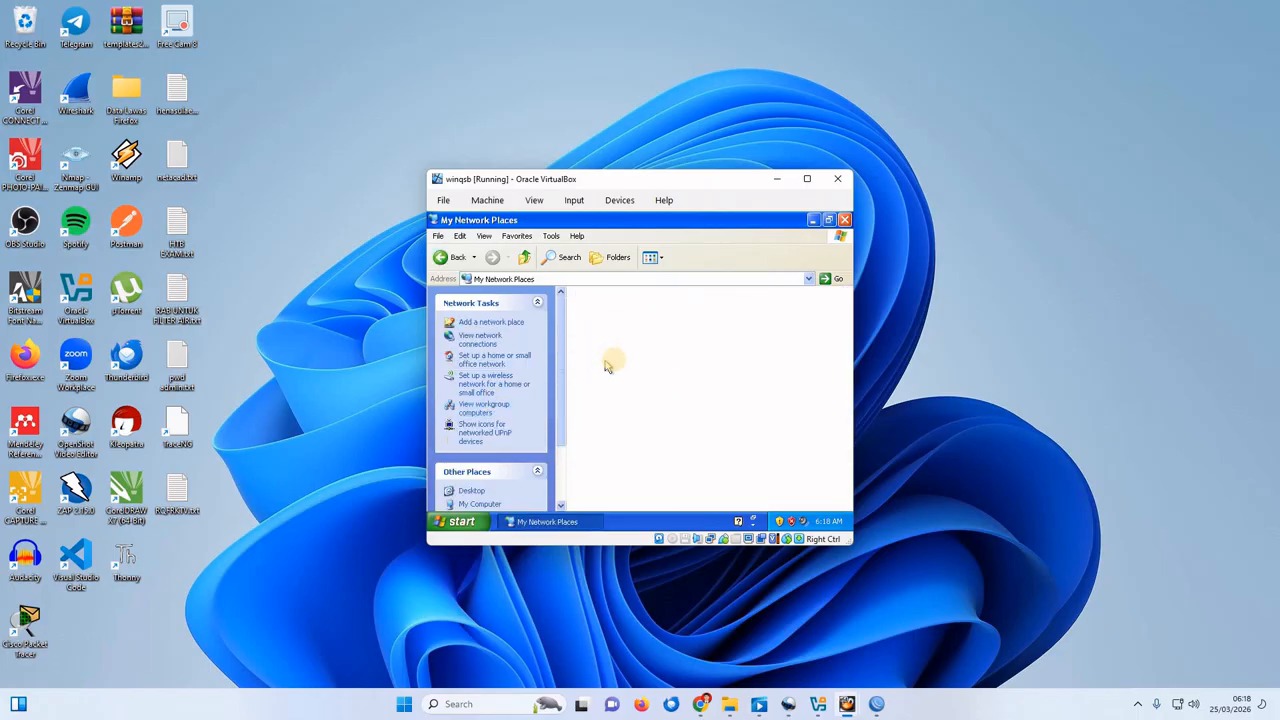
pyautogui.click(474, 343)
# Open the Internet Protocol (TCP/IP) properties of the client's Local Area Connection.
pyautogui.rightClick(667, 331)
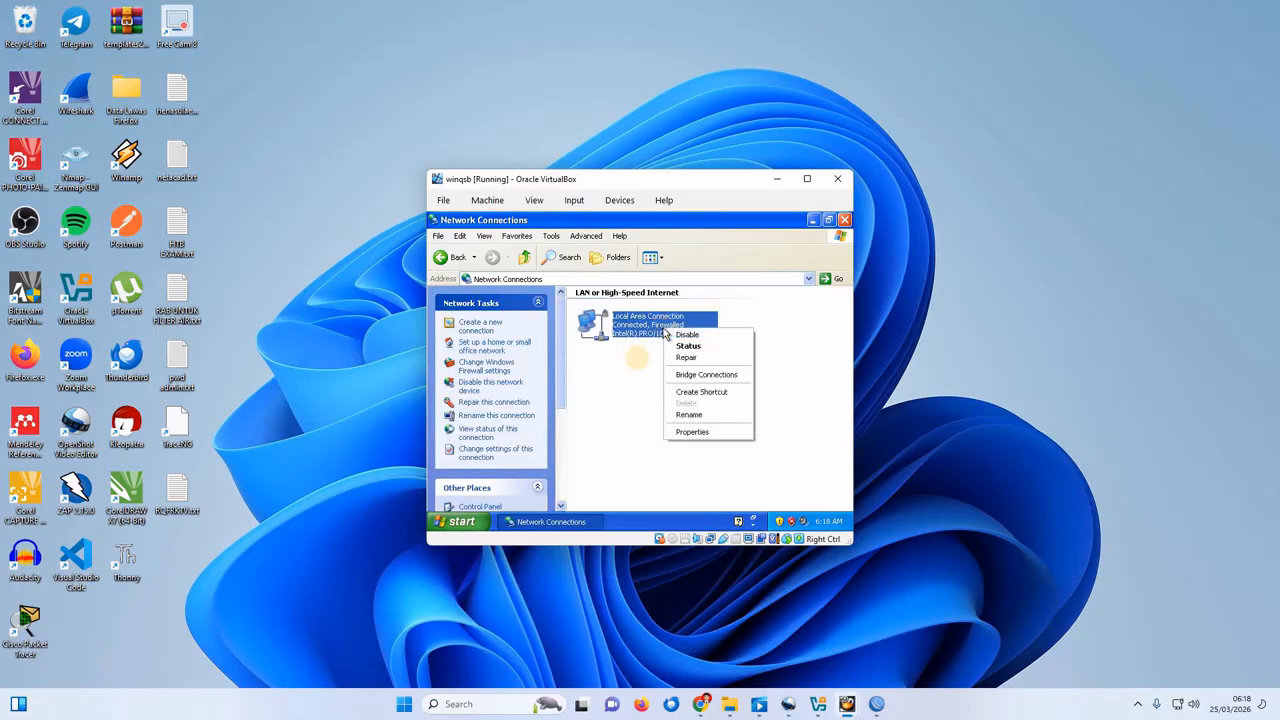
pyautogui.click(626, 369)
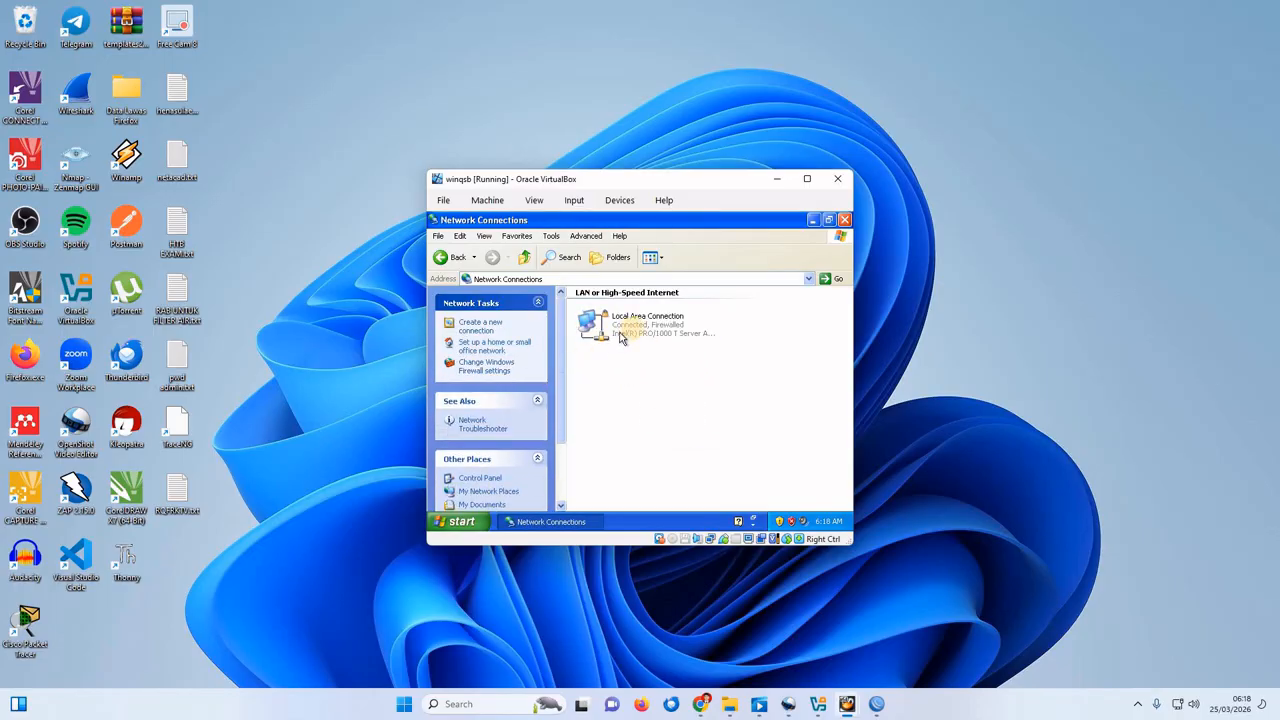
pyautogui.click(636, 334)
pyautogui.rightClick(666, 326)
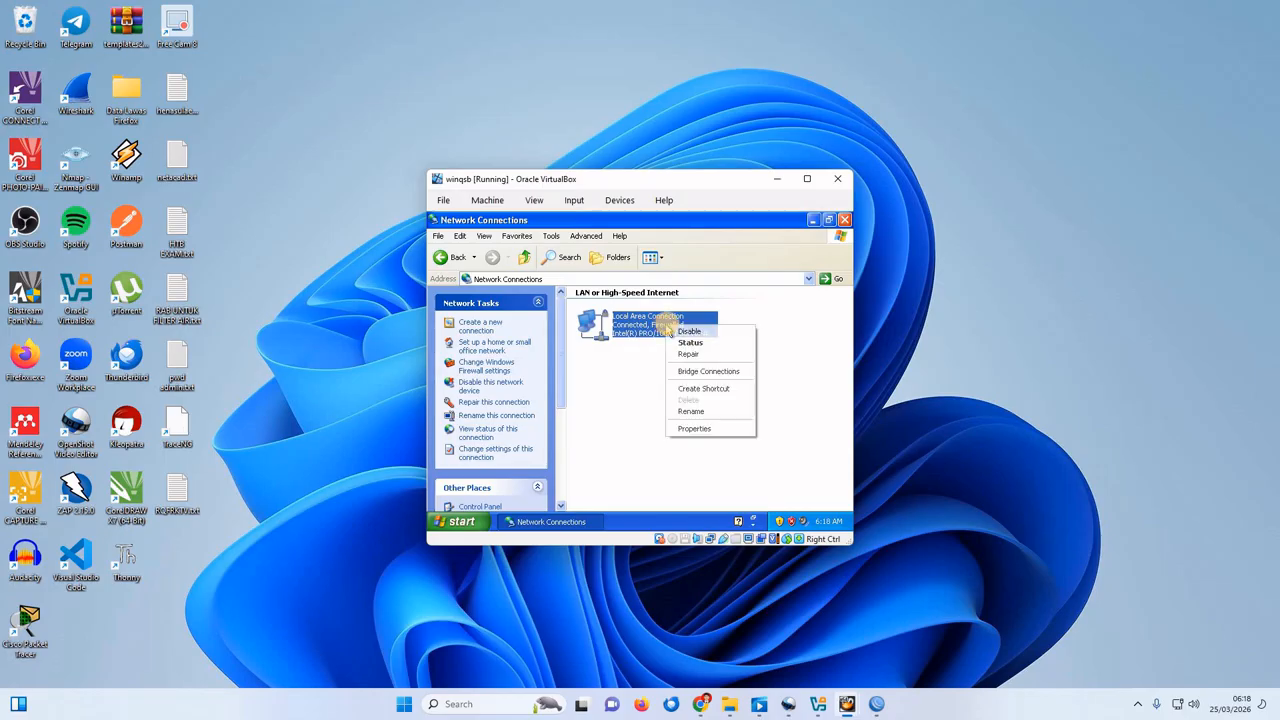
pyautogui.click(702, 430)
pyautogui.scroll(-1, 573, 337)
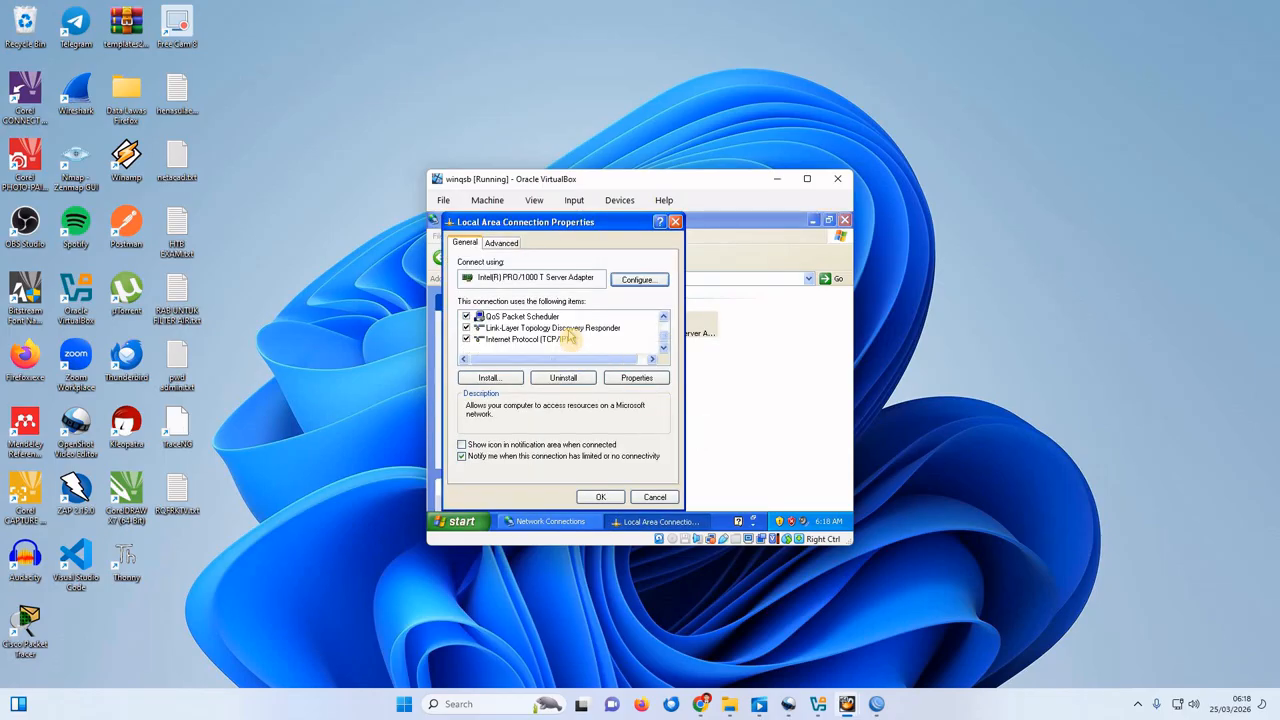
pyautogui.click(560, 339)
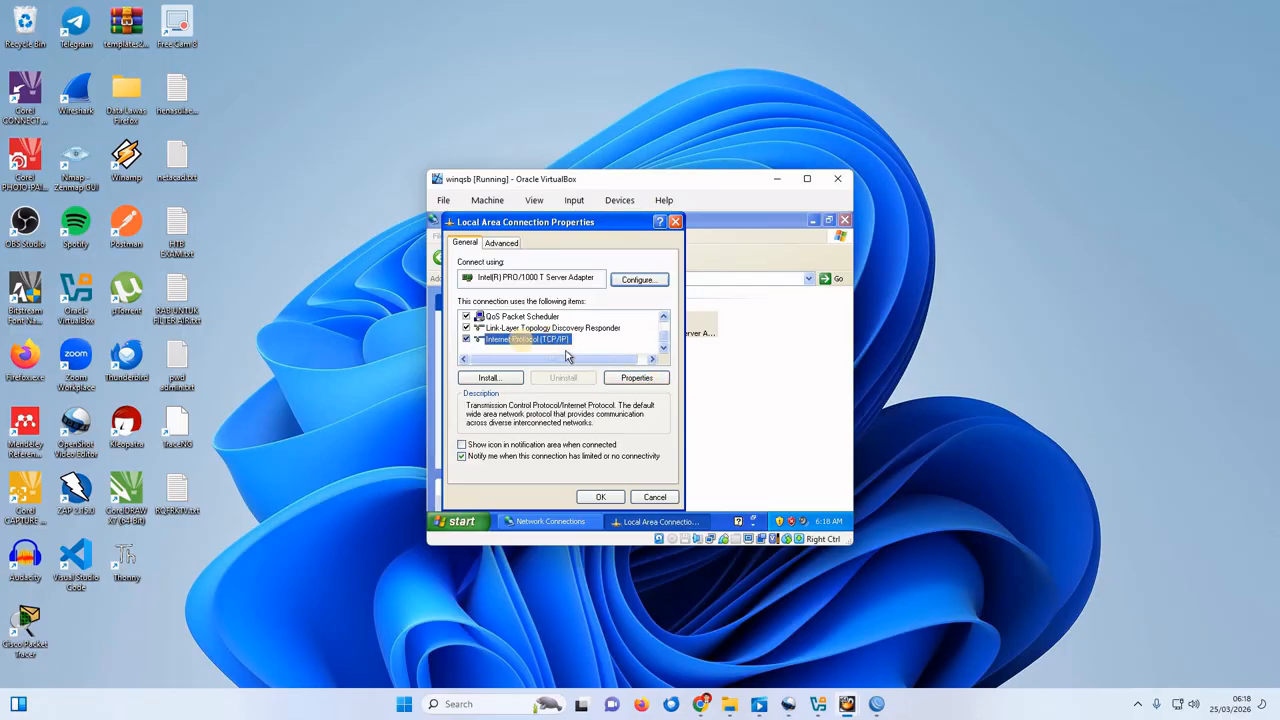
pyautogui.click(637, 378)
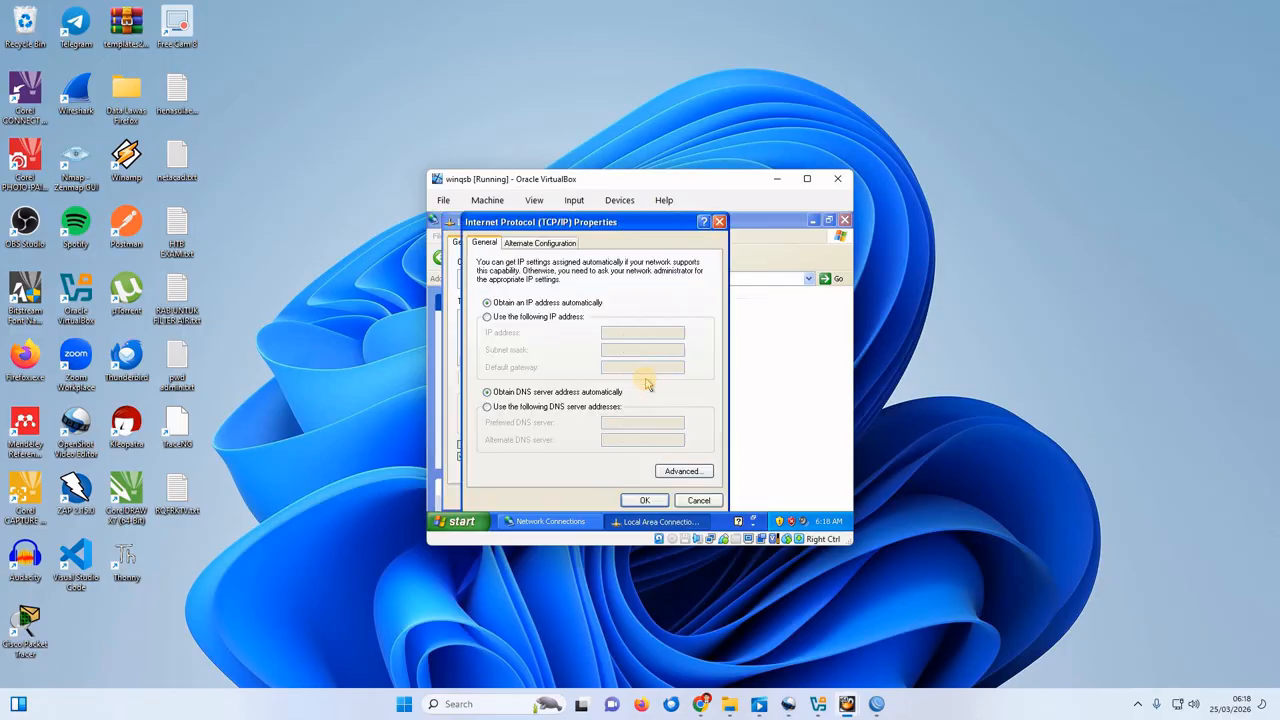
# Switch the client to manual DNS, set the preferred server to 8.8.8.8, fill in an alternate server and save the connection settings.
pyautogui.click(492, 408)
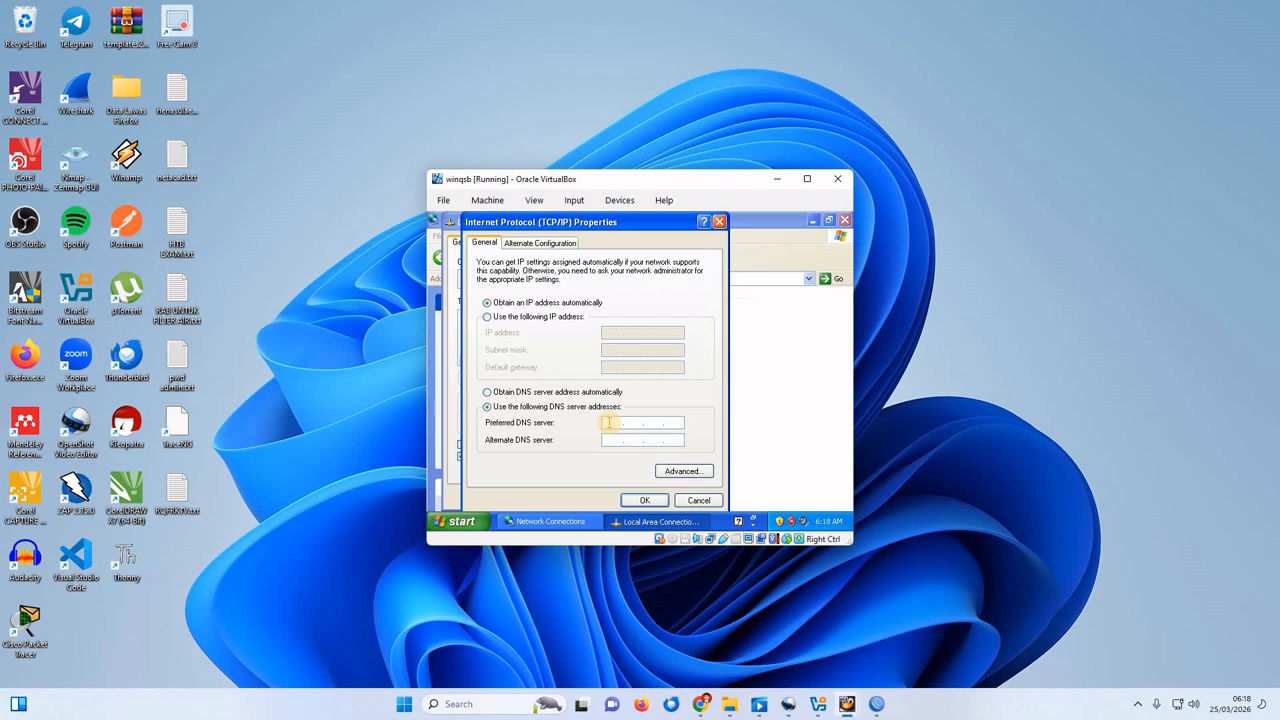
pyautogui.click(607, 422)
pyautogui.write('8.8.8.8')
pyautogui.press('Tab')
pyautogui.write('8.8')
pyautogui.press('BackSpace')
pyautogui.write('.4.')
pyautogui.click(634, 500)
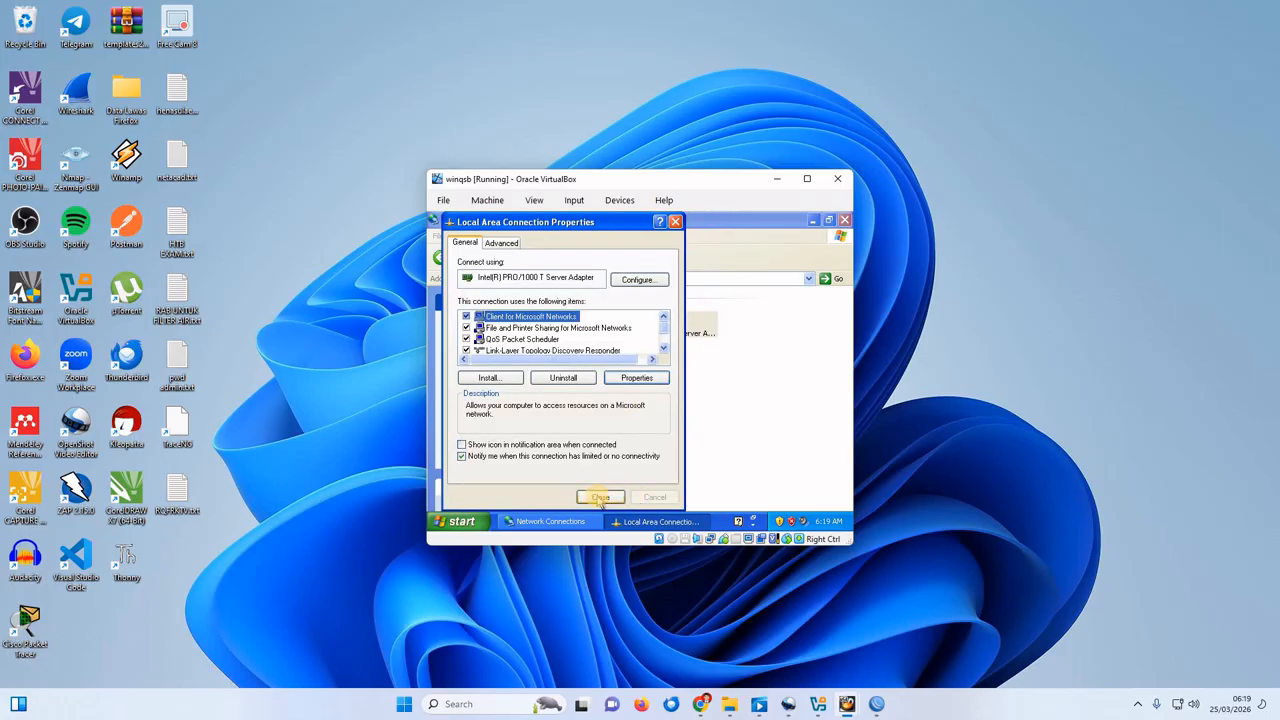
pyautogui.click(597, 497)
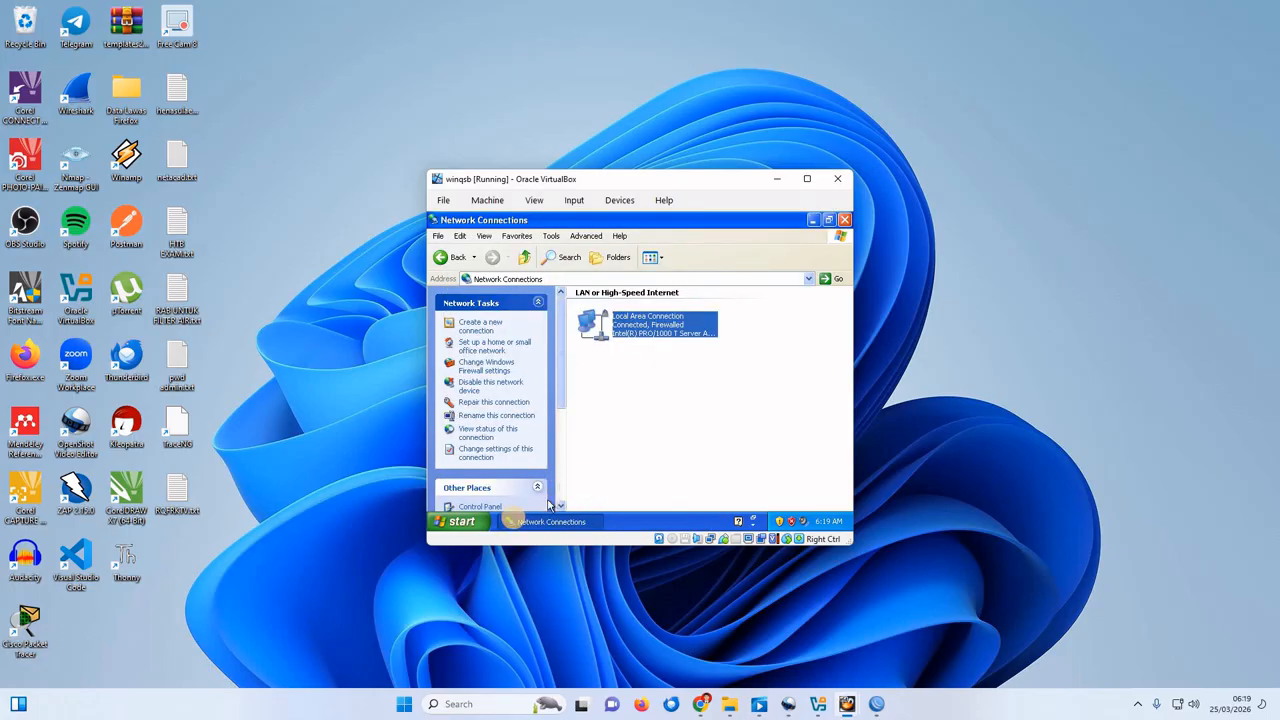
# Open a new Command Prompt on the client and ping google.com to test name resolution.
pyautogui.click(448, 521)
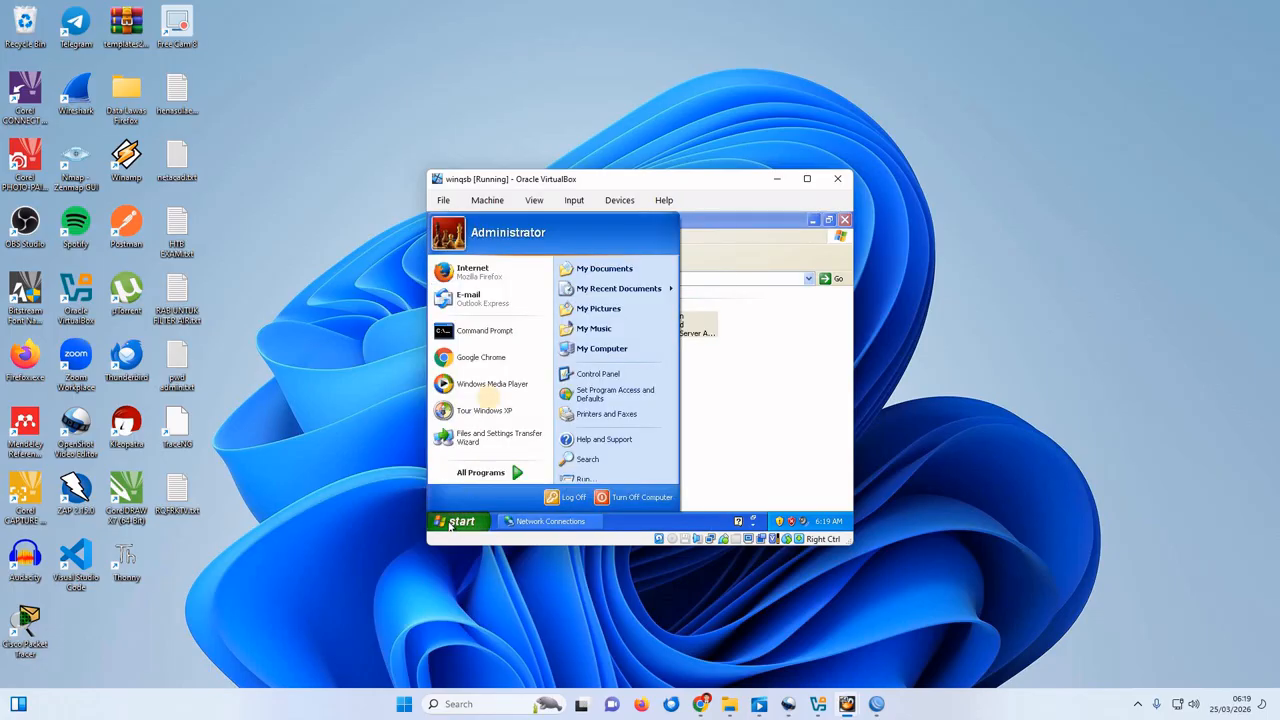
pyautogui.click(505, 330)
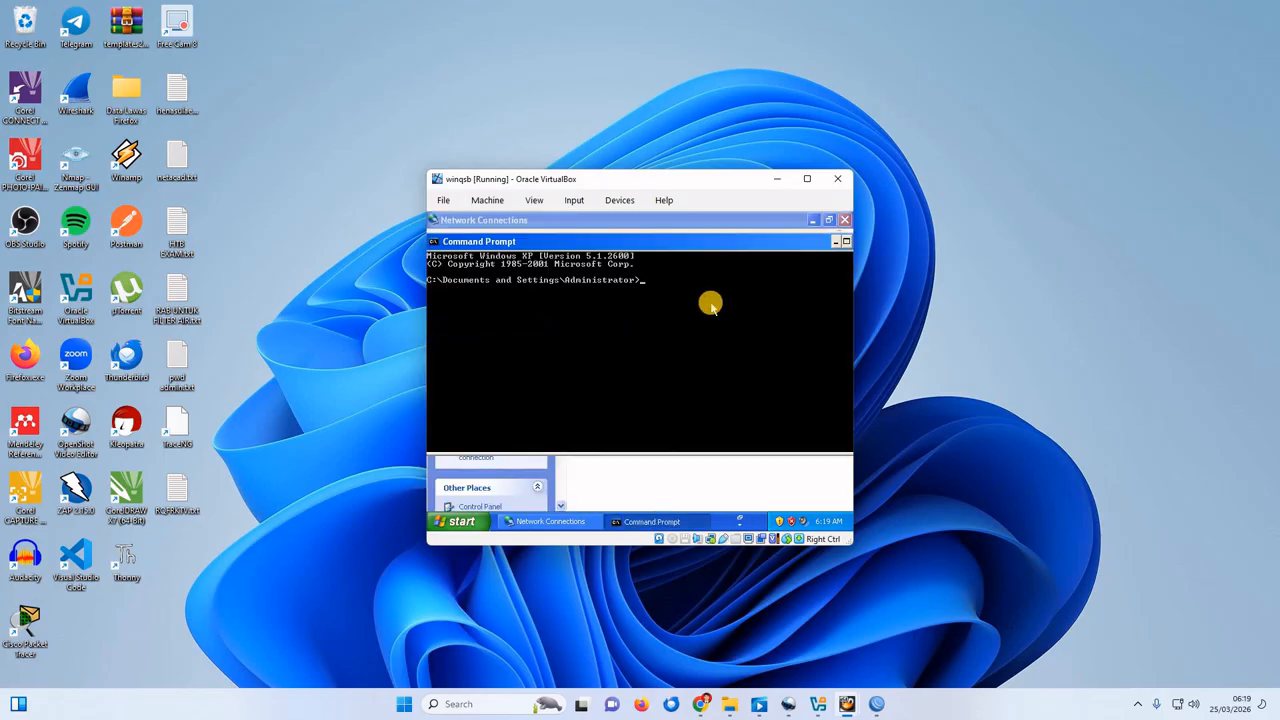
pyautogui.write('ping google.com')
pyautogui.press('Return')
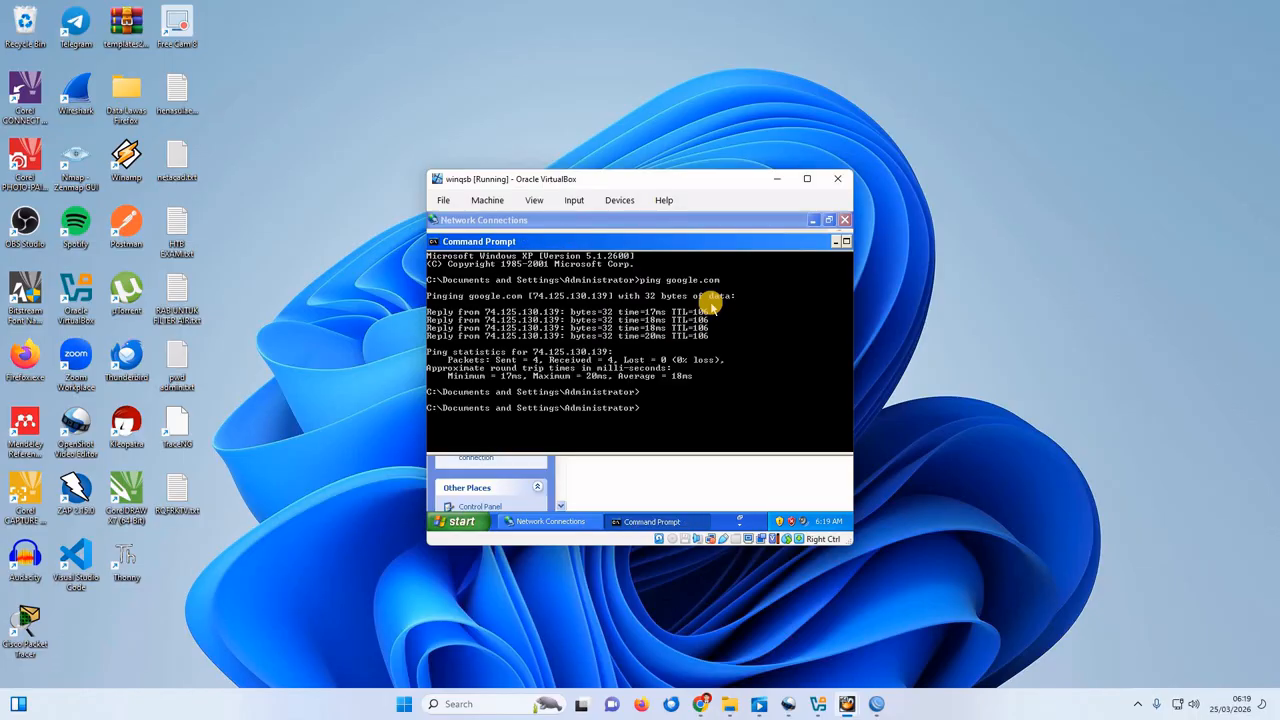
# Ping detik.com, abort that ping, and ping utb-univ.ac.id from the client.
pyautogui.write('ing detik.com')
pyautogui.press('Return')
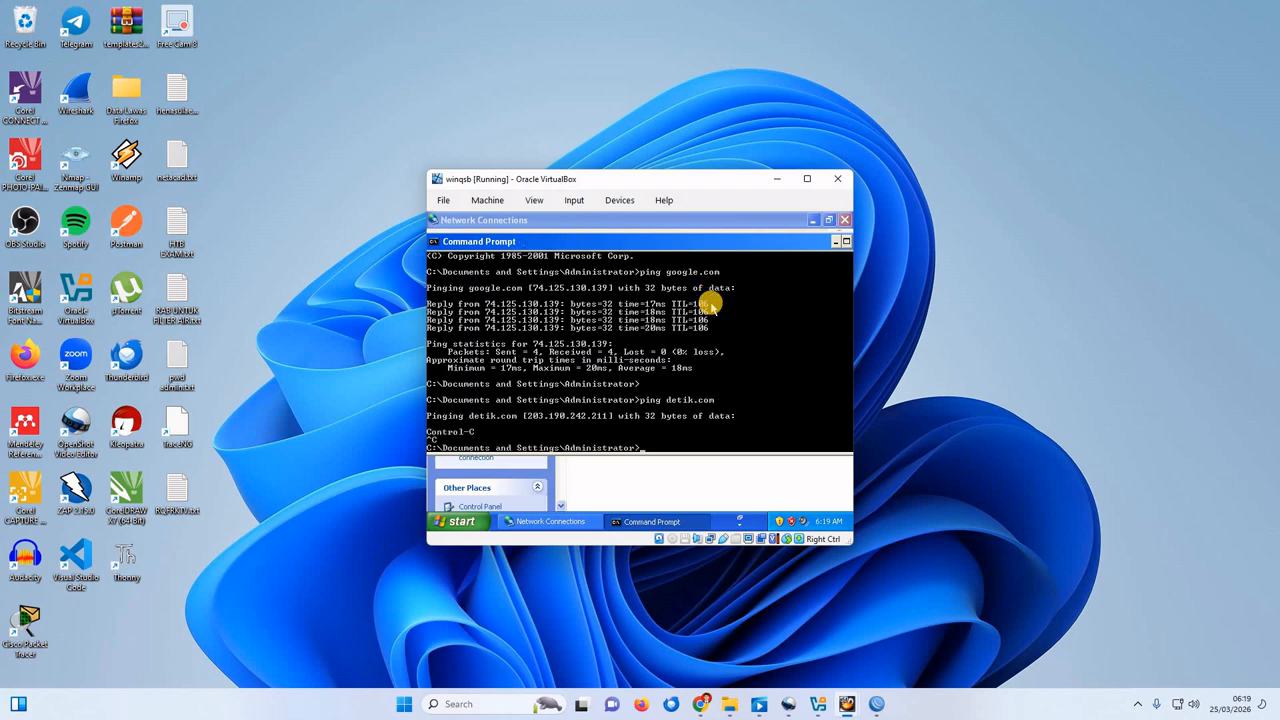
pyautogui.write('ing utb-univ.ac.id')
pyautogui.press('Return')
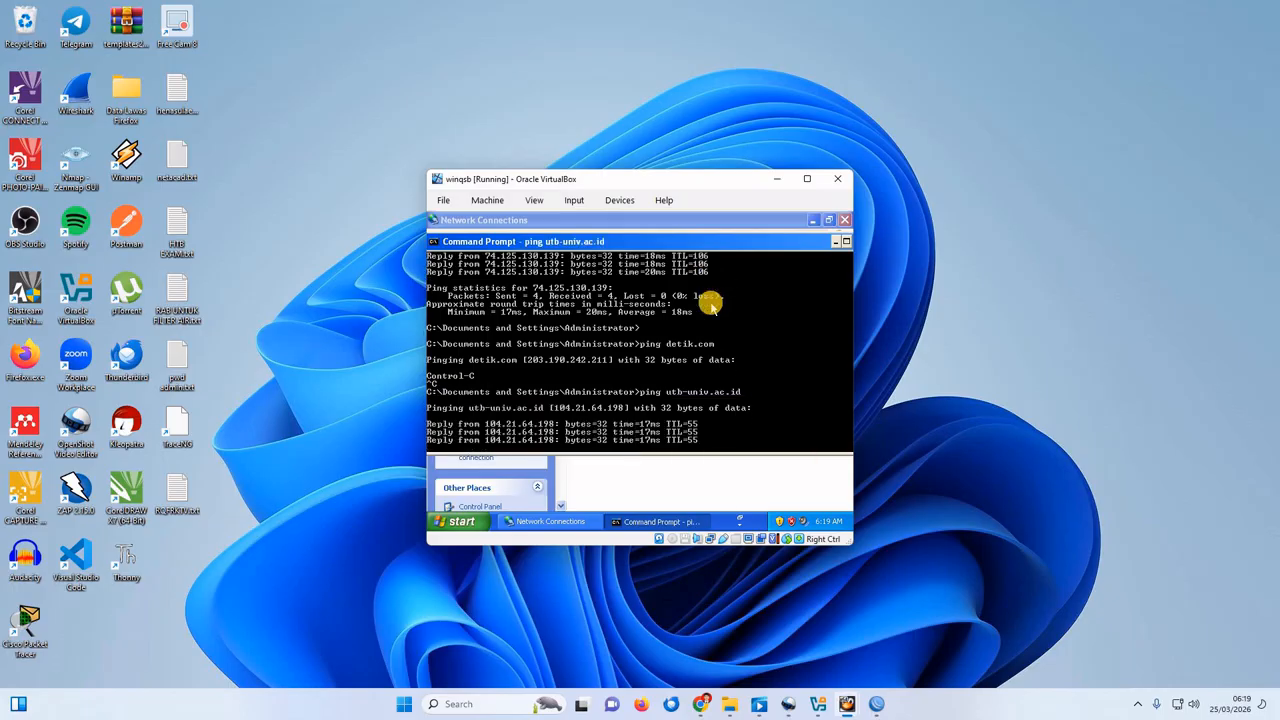
# Ping 8.8.8.8 from the client to check direct internet reachability.
pyautogui.write('pin')
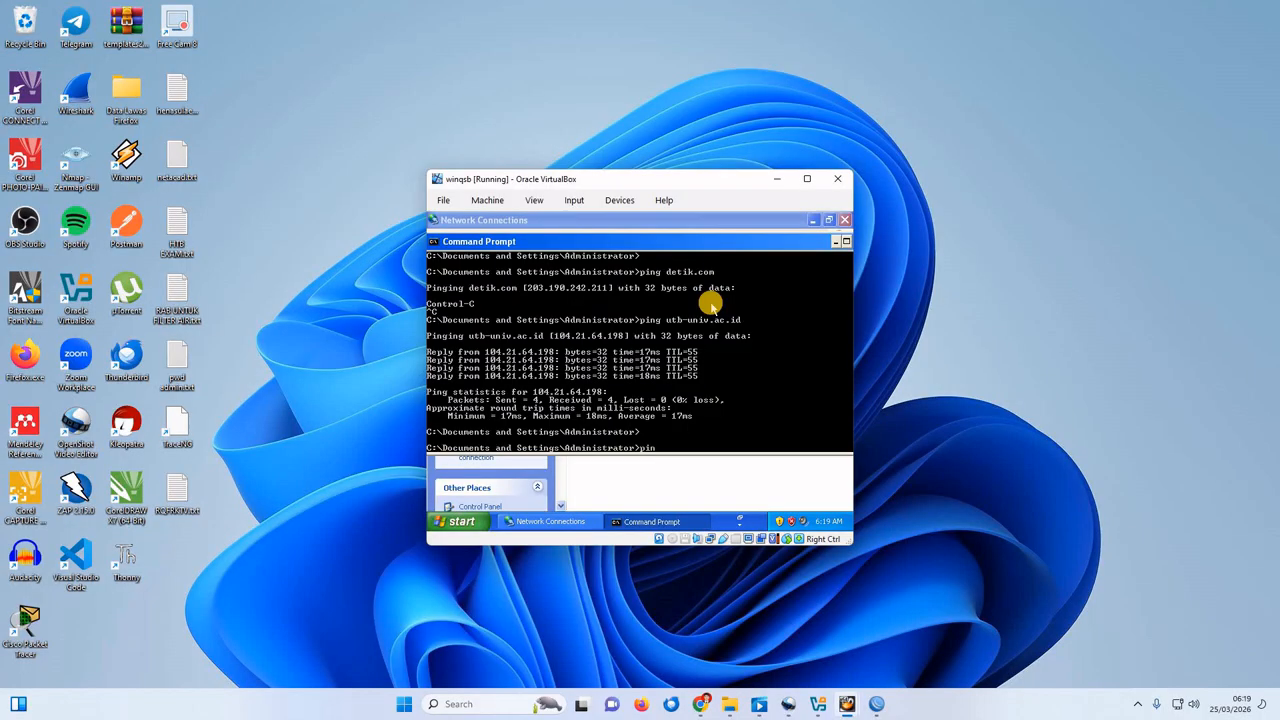
pyautogui.write('g 8.8.8.8')
pyautogui.press('Return')
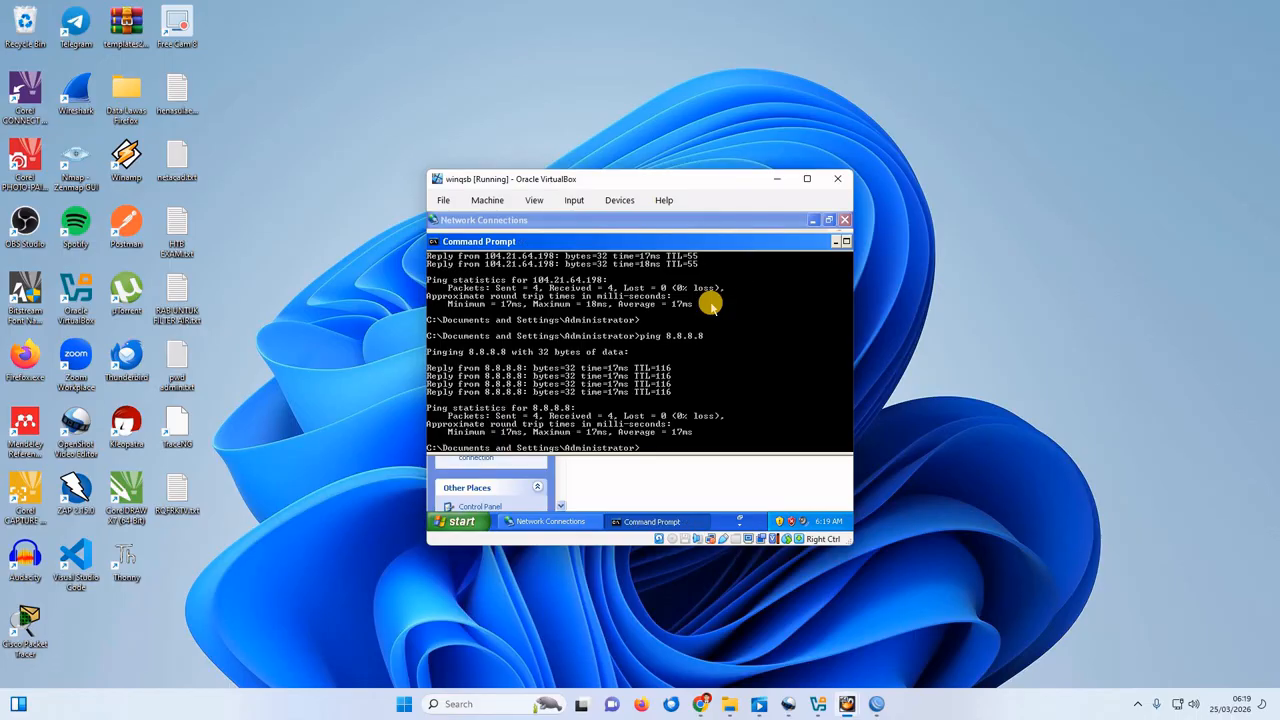
pyautogui.press('Return')
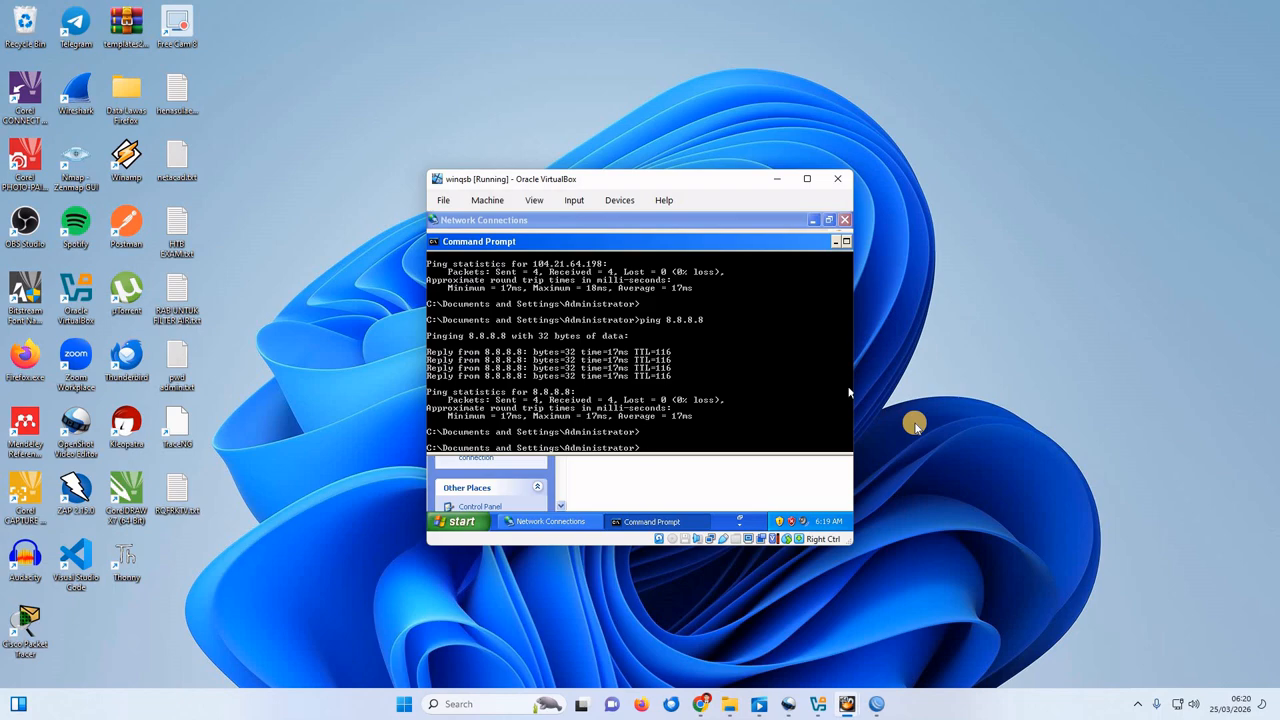
pyautogui.moveTo(835, 524)
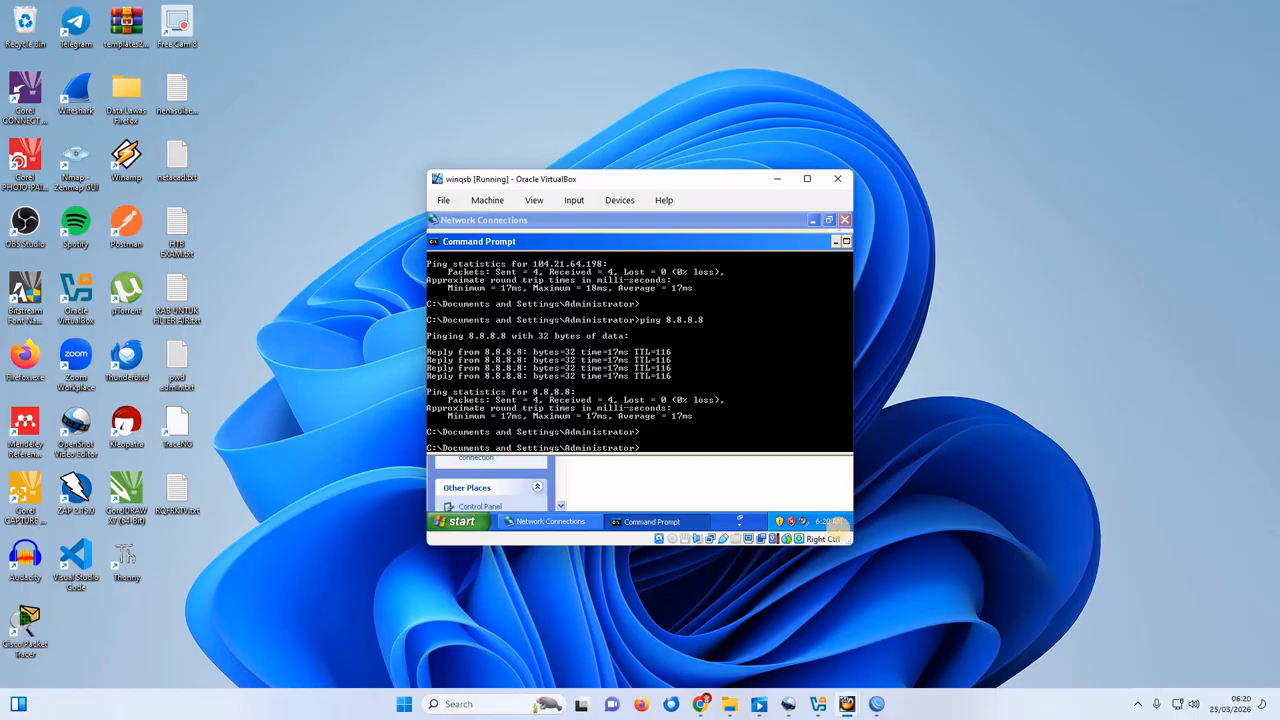
pyautogui.moveTo(593, 180); pyautogui.dragTo(624, 175)
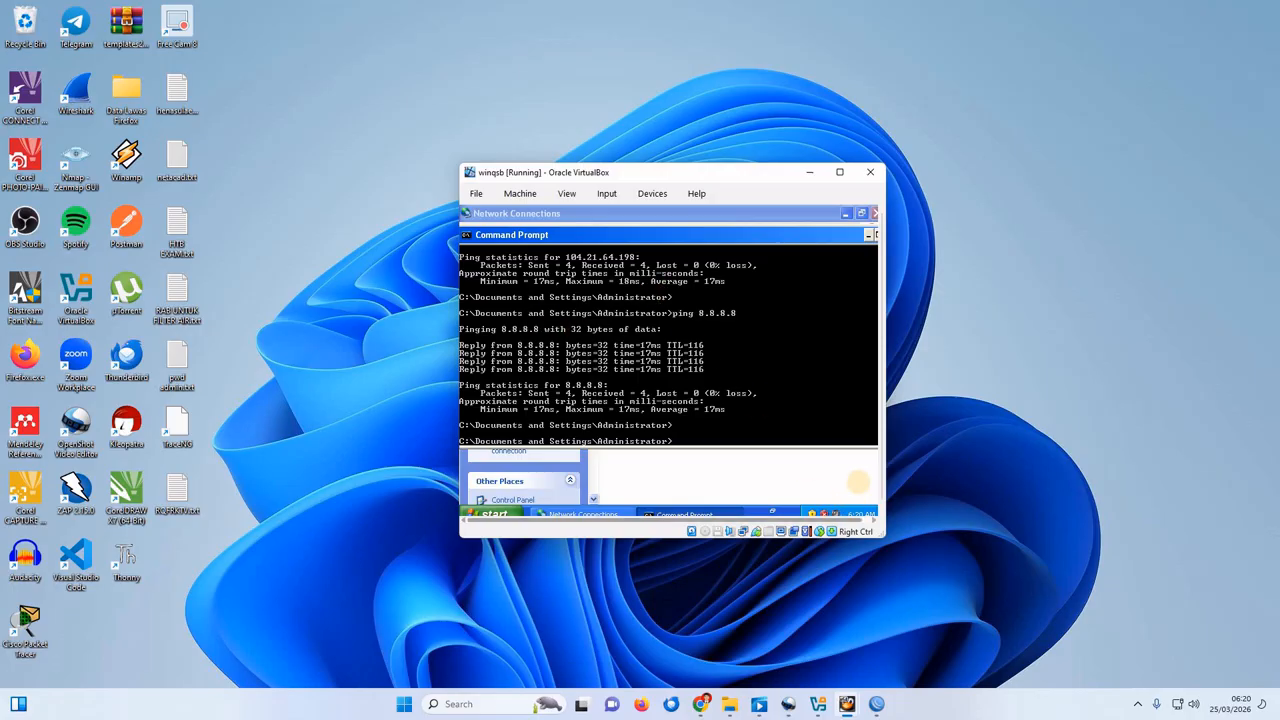
# Switch to WinBox and review the settings of the dhcp1 server, leaving them unedited.
pyautogui.click(876, 704)
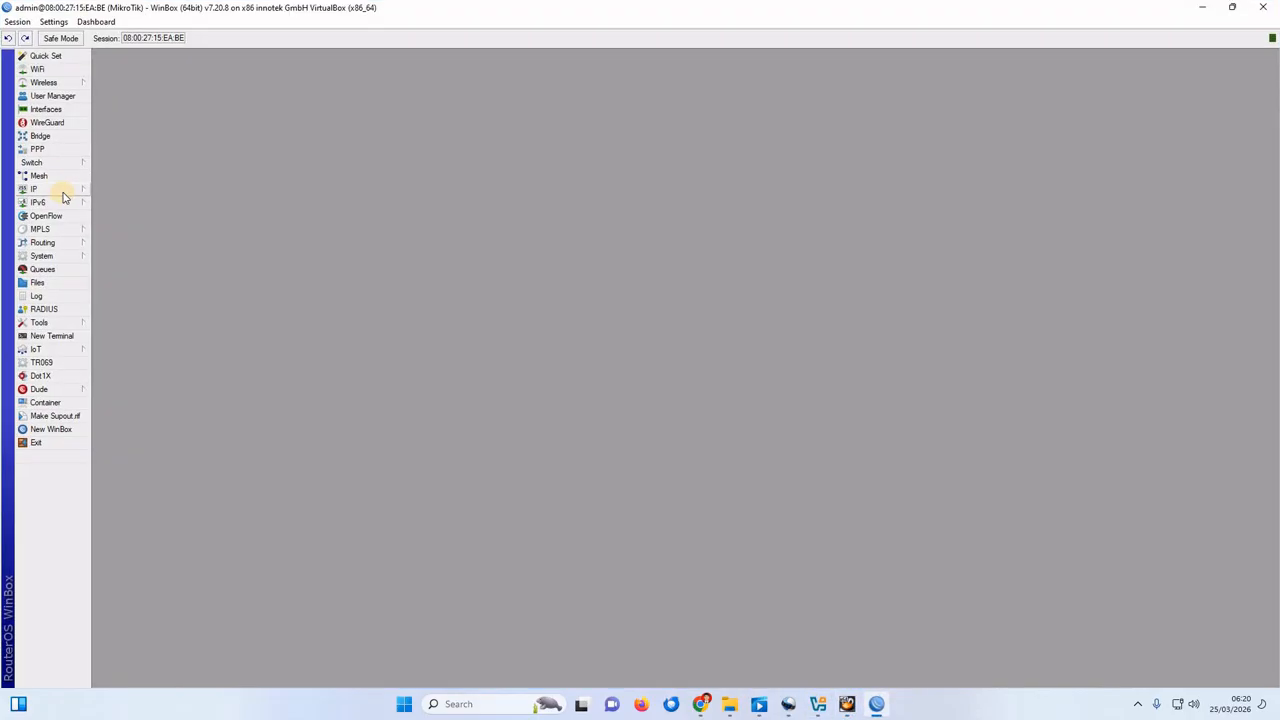
pyautogui.click(60, 189)
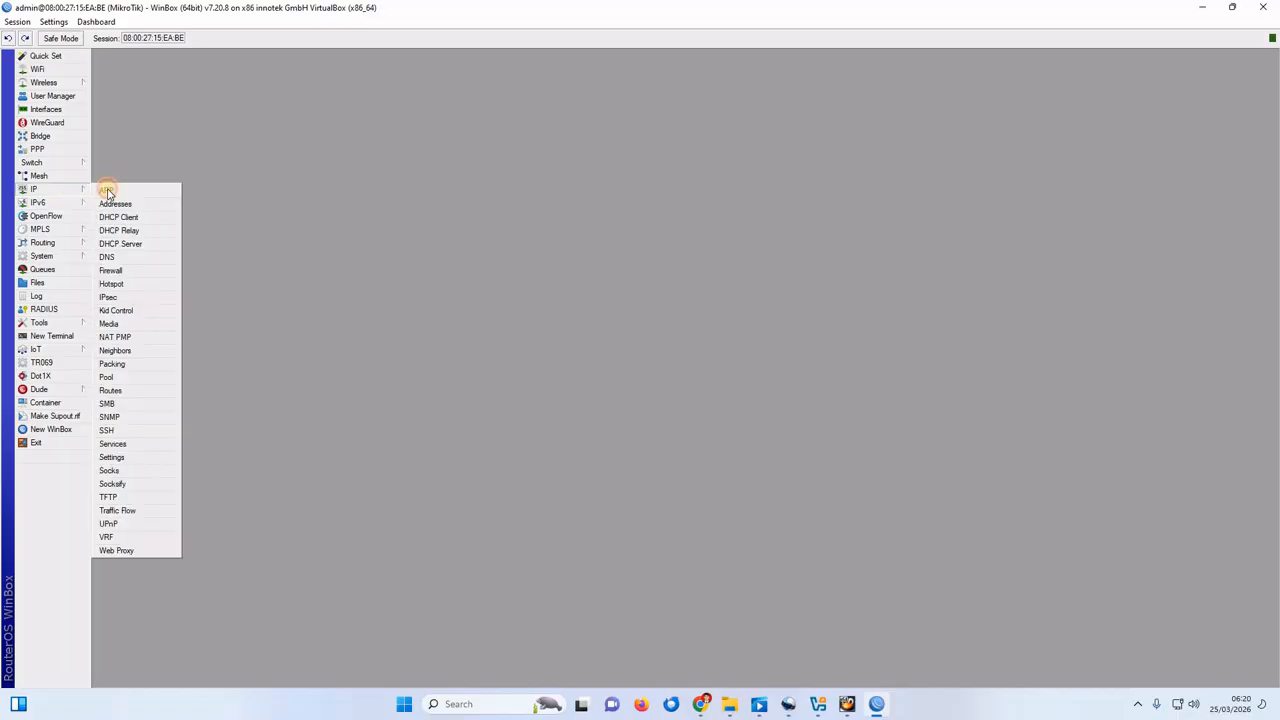
pyautogui.click(122, 243)
pyautogui.doubleClick(475, 314)
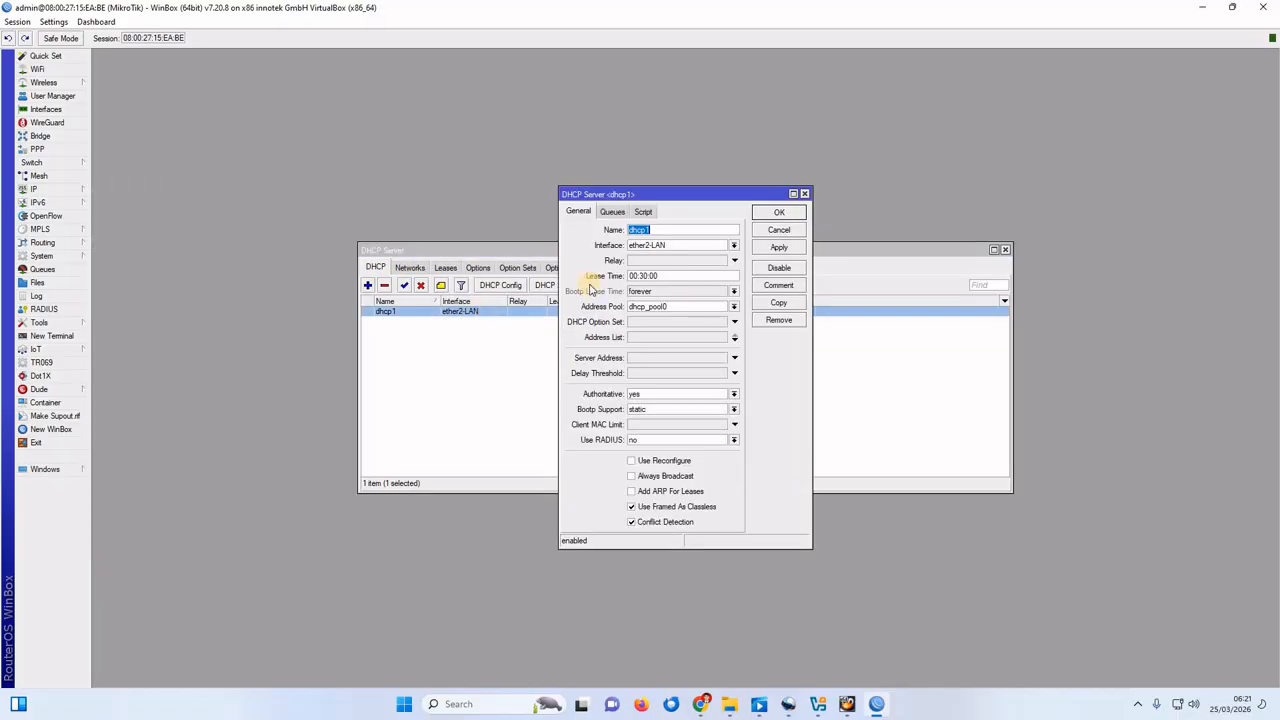
pyautogui.click(775, 231)
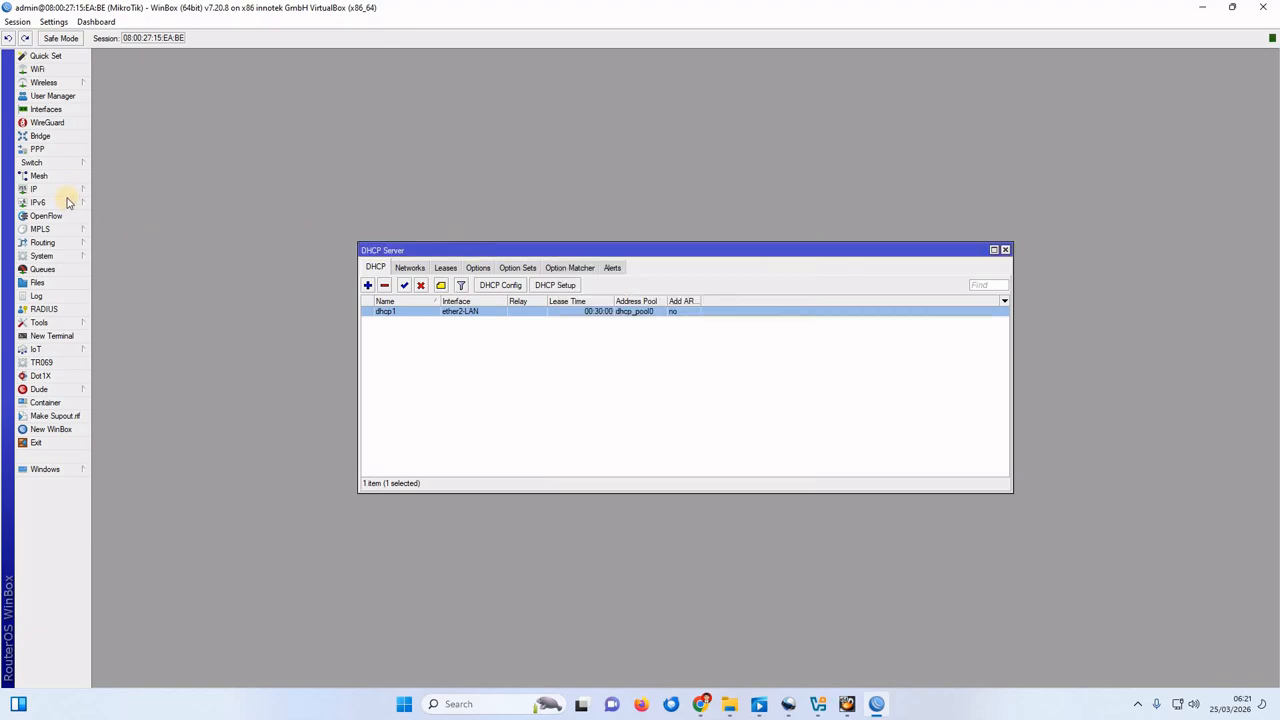
# Open the dhcp_pool0 entry in the router's IP pools and examine its address range.
pyautogui.click(71, 191)
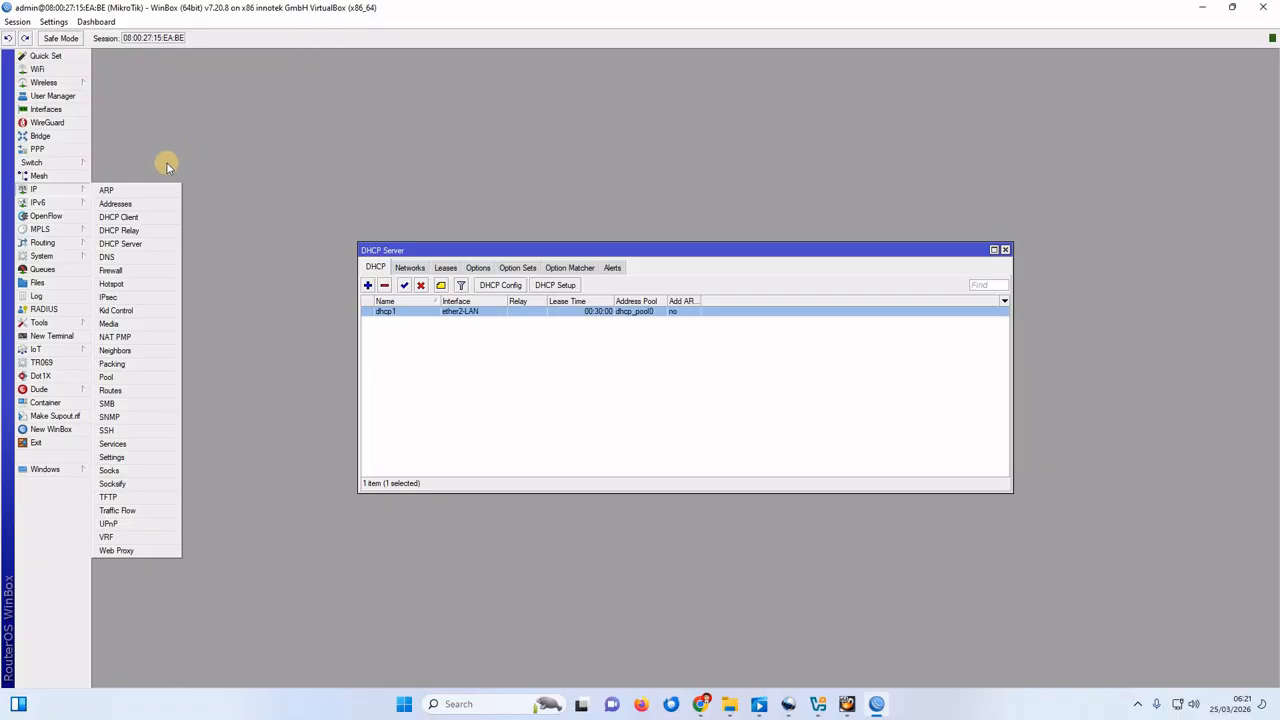
pyautogui.click(135, 380)
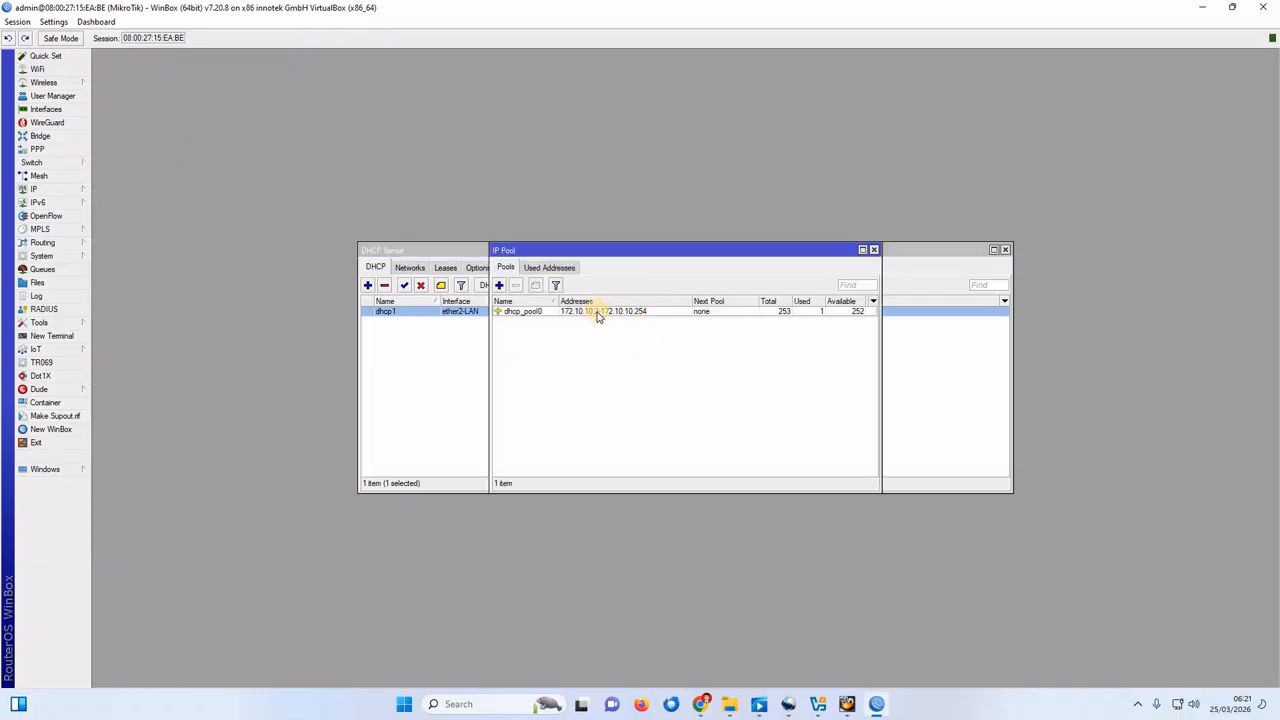
pyautogui.click(597, 313)
pyautogui.doubleClick(597, 313)
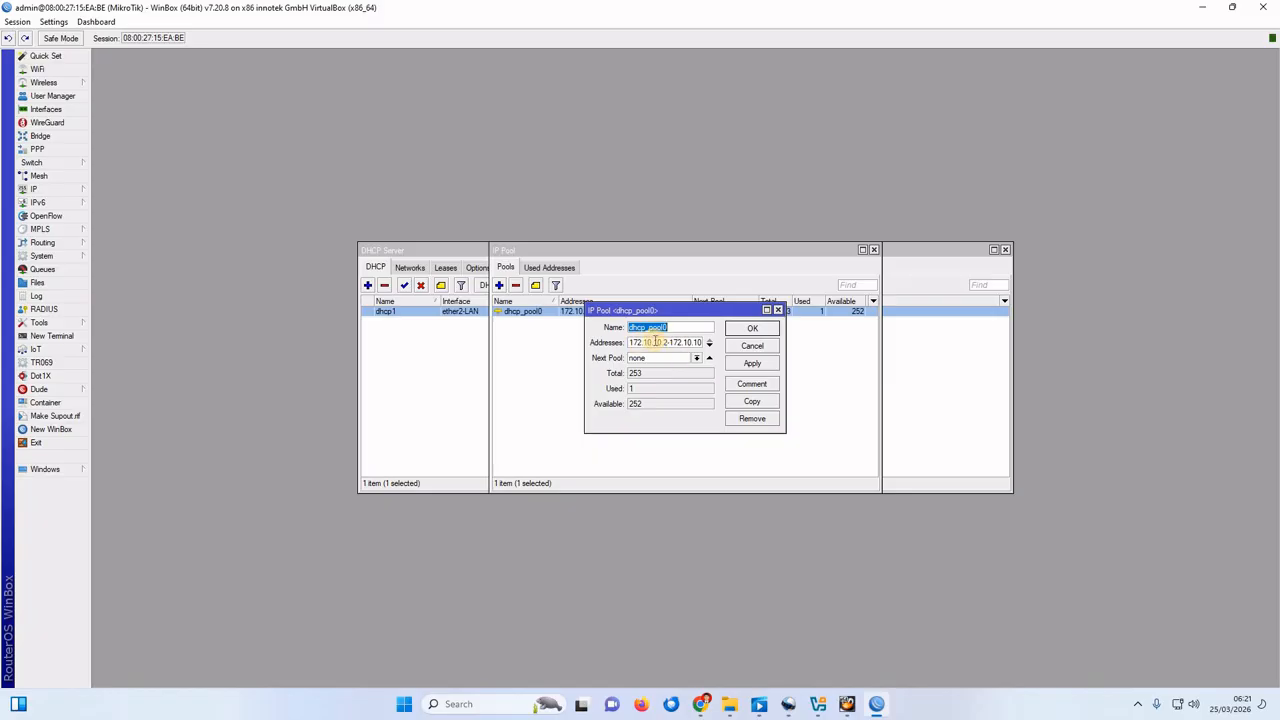
pyautogui.doubleClick(674, 341)
pyautogui.click(674, 342)
pyautogui.moveTo(687, 342); pyautogui.dragTo(287, 215)
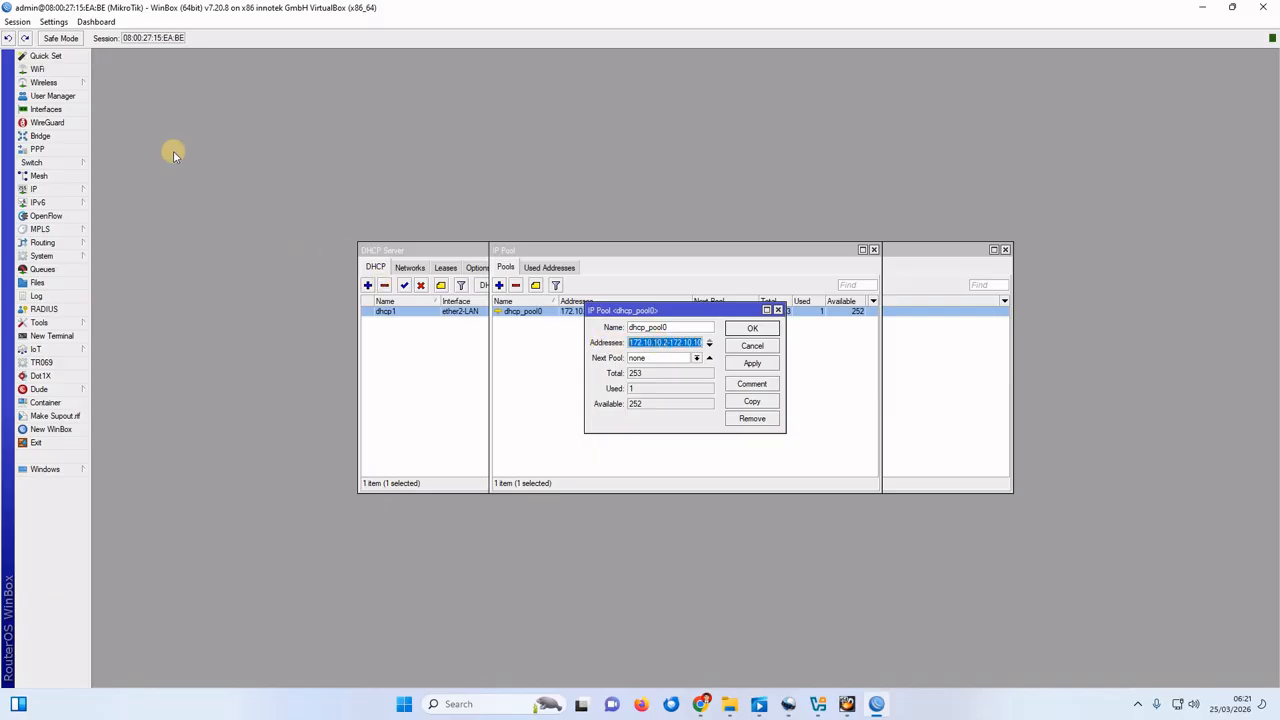
# Open the router's IP address list to examine the addresses assigned to its interfaces.
pyautogui.click(62, 190)
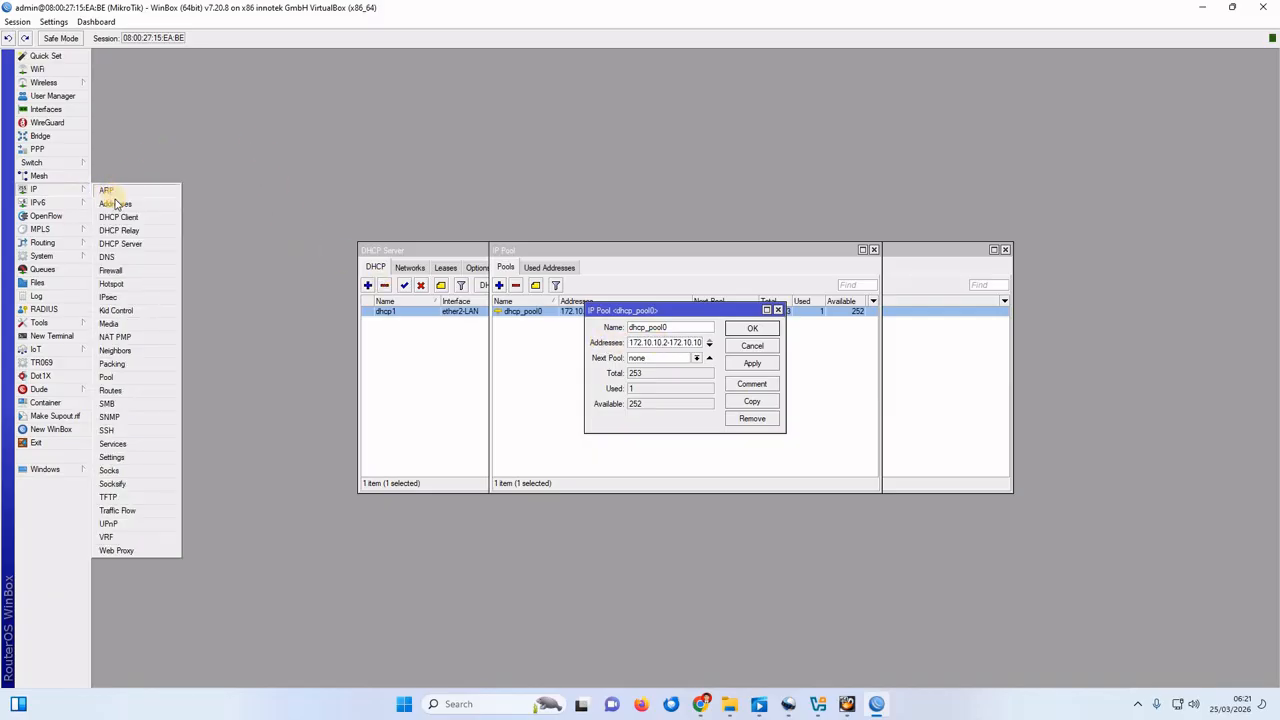
pyautogui.click(115, 203)
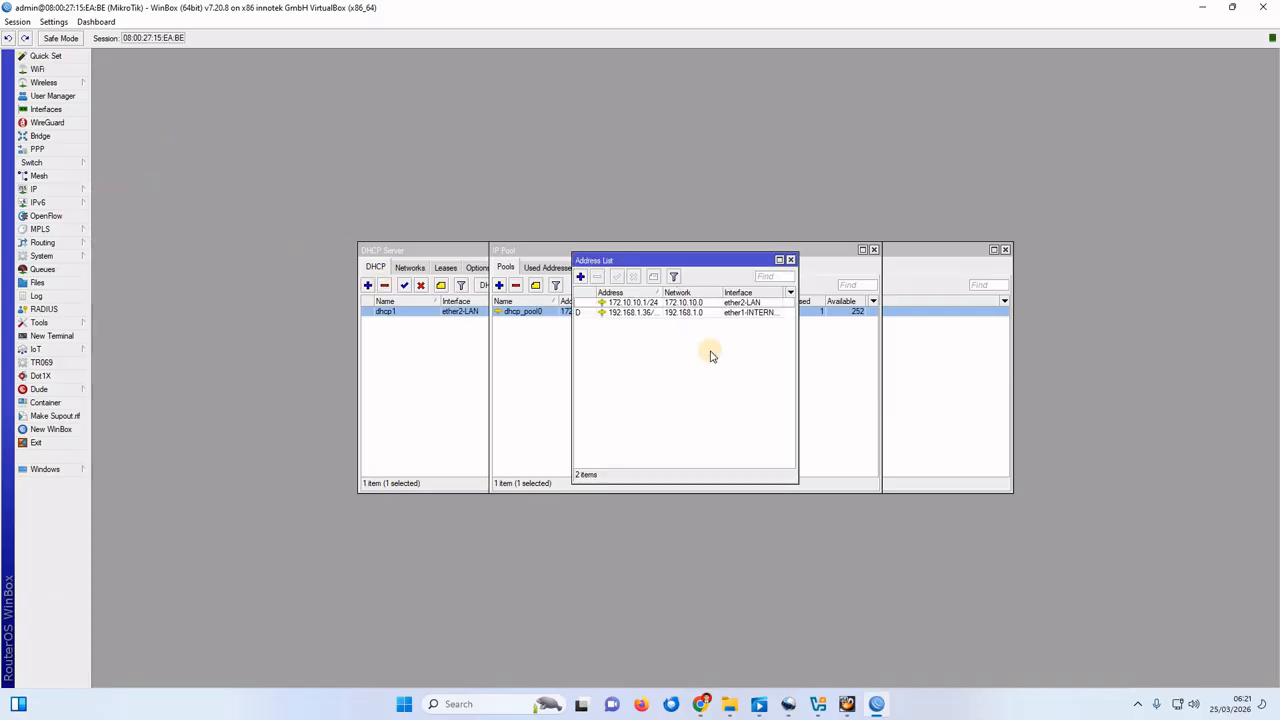
# Inspect the ether2-LAN address entry without editing it, and return to dhcp_pool0 to review its address range.
pyautogui.doubleClick(646, 304)
pyautogui.moveTo(700, 312); pyautogui.dragTo(606, 309)
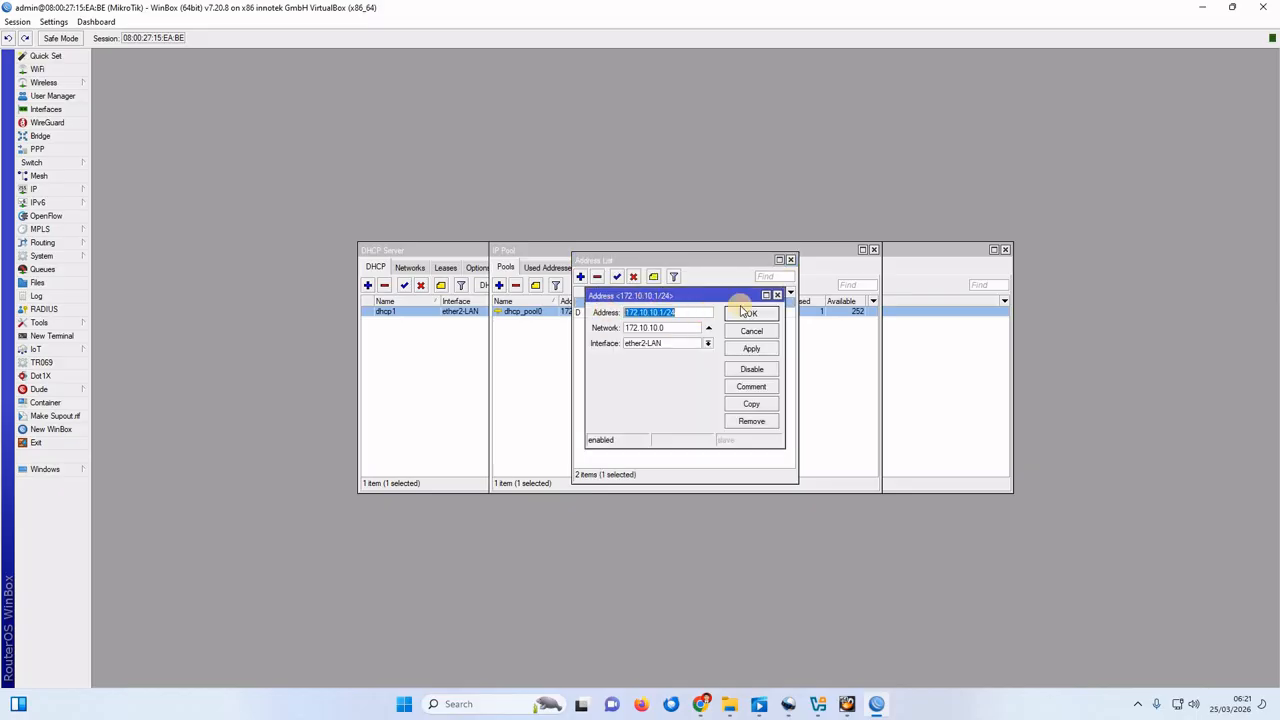
pyautogui.click(757, 332)
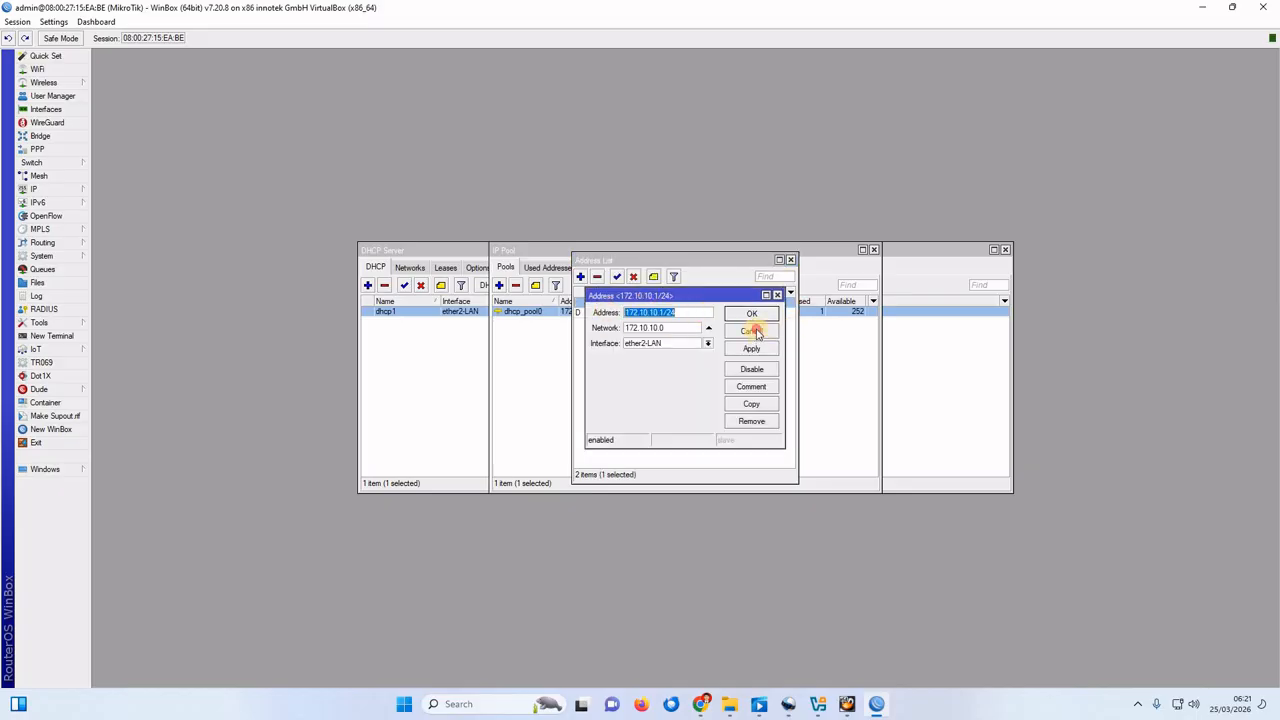
pyautogui.click(790, 261)
pyautogui.moveTo(655, 342); pyautogui.dragTo(727, 345)
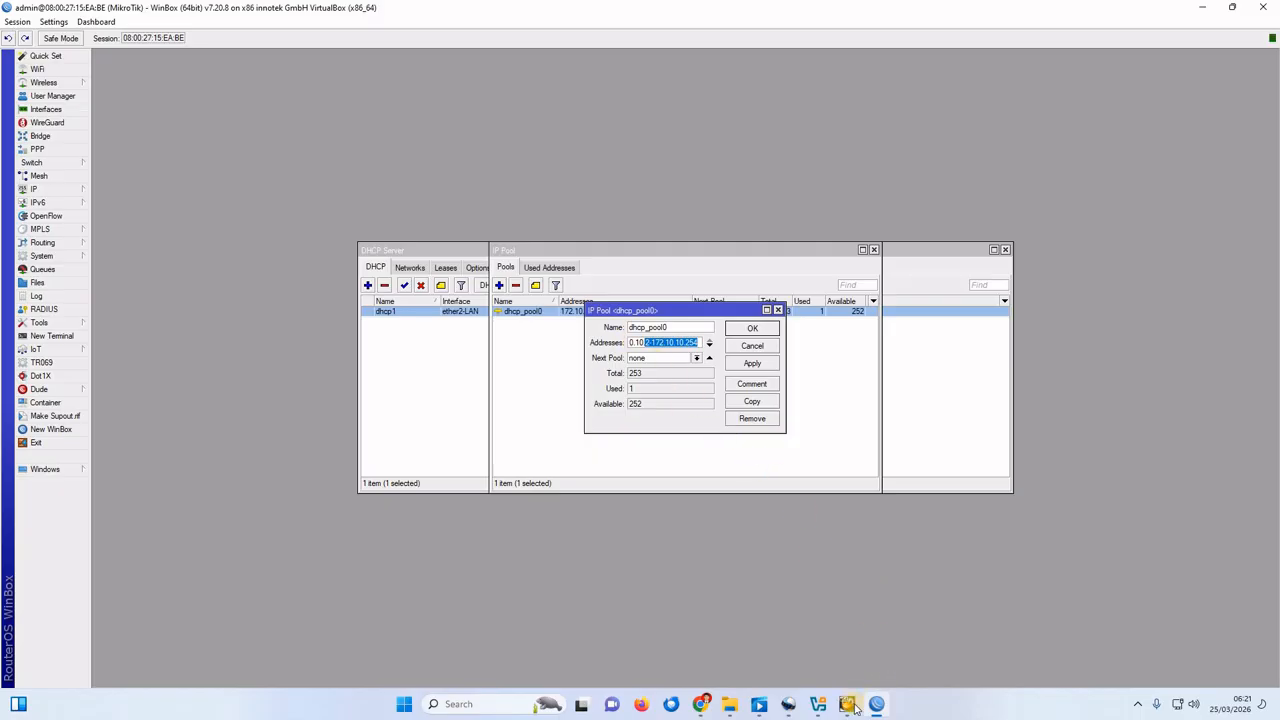
# Switch to the winqsb virtual machine, place its window beside the IP pool details, and run ipconfig in its Command Prompt.
pyautogui.moveTo(848, 706)
pyautogui.click(898, 631)
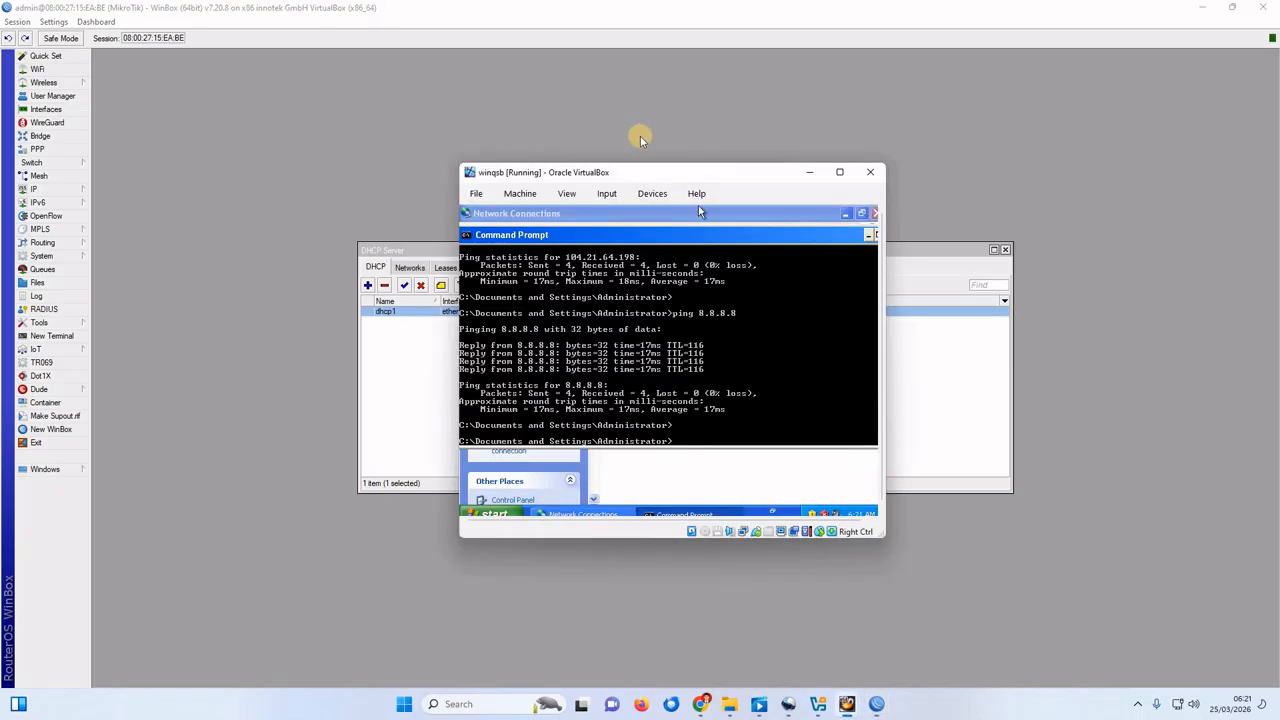
pyautogui.moveTo(638, 177); pyautogui.dragTo(966, 160)
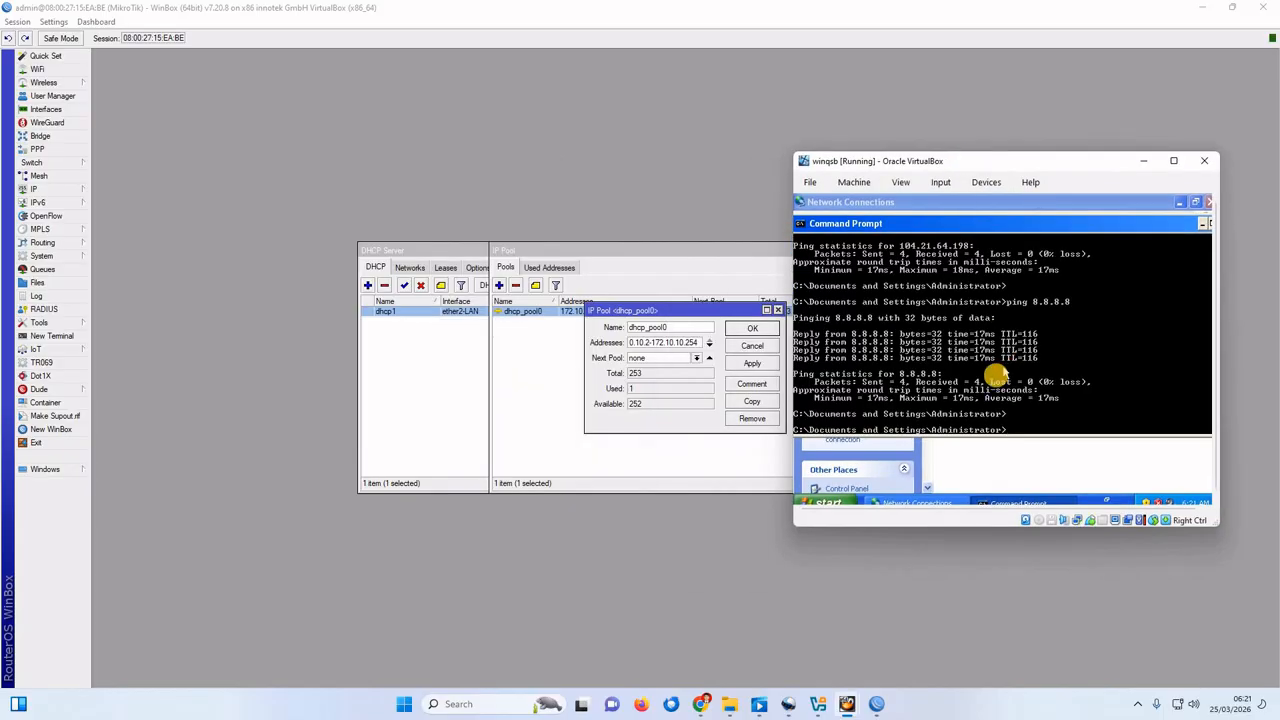
pyautogui.scroll(-8, 992, 380)
pyautogui.press('Return')
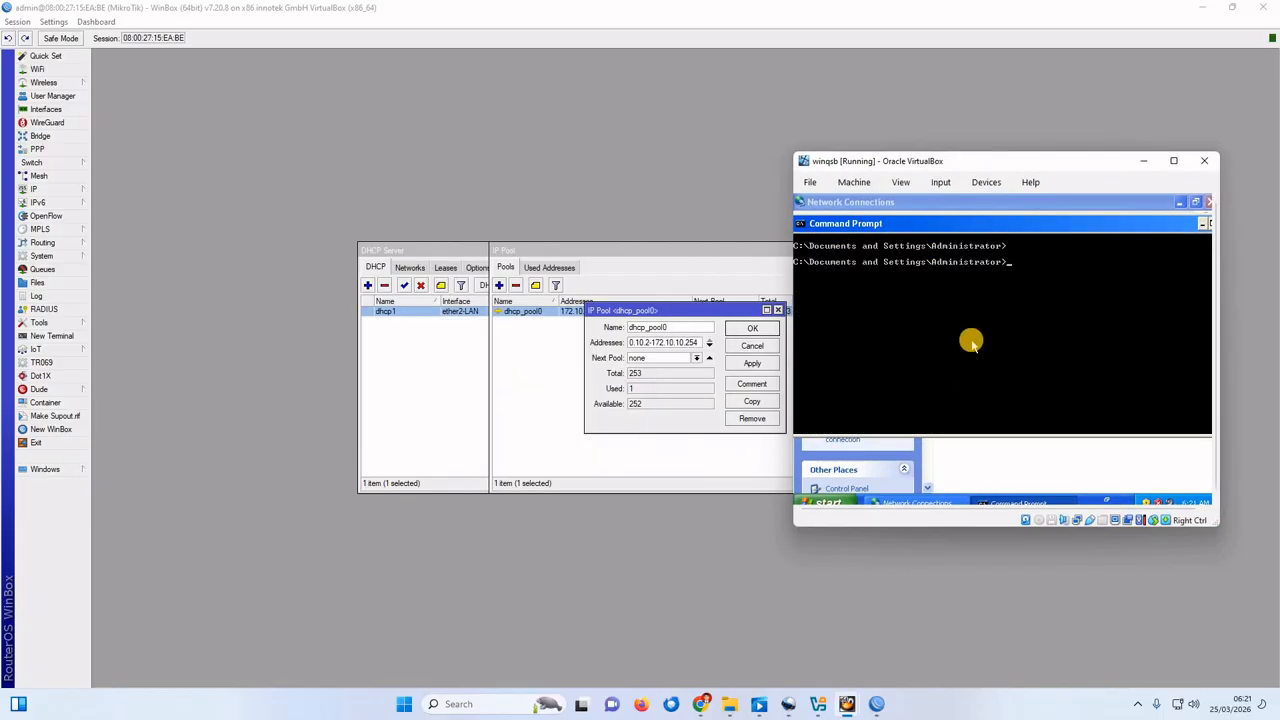
pyautogui.write('ipconfig')
pyautogui.press('Return')
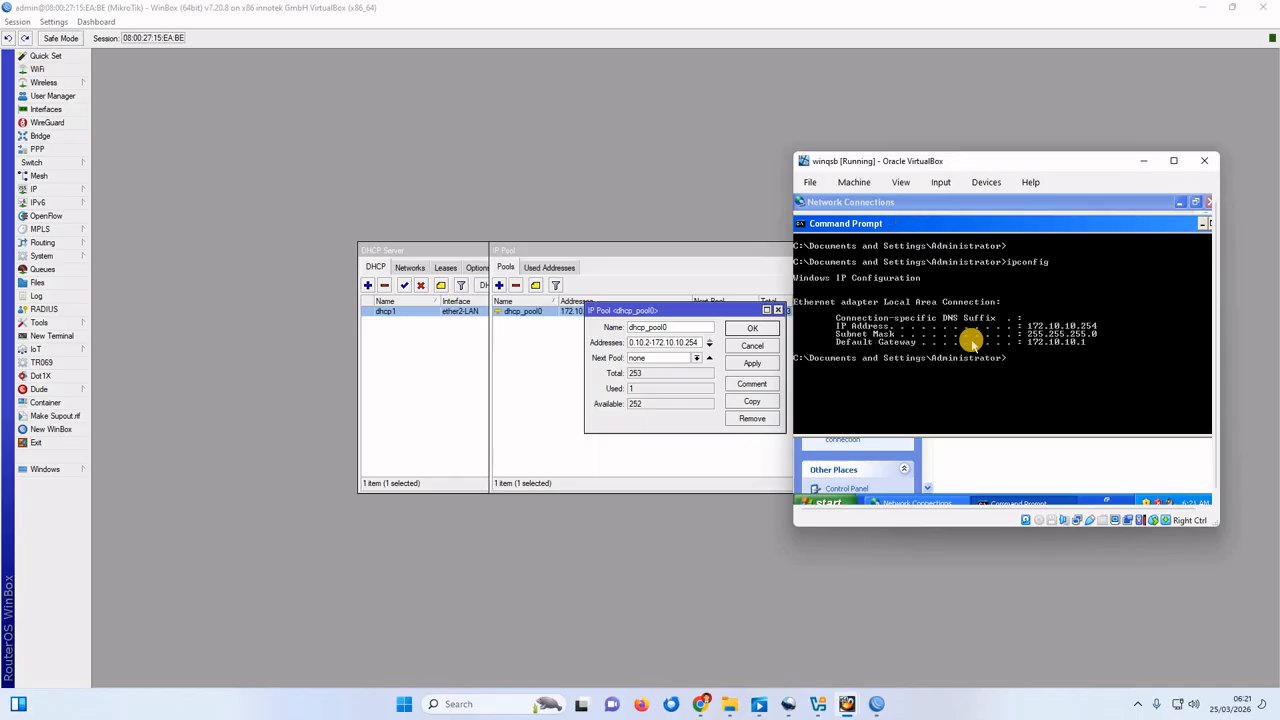